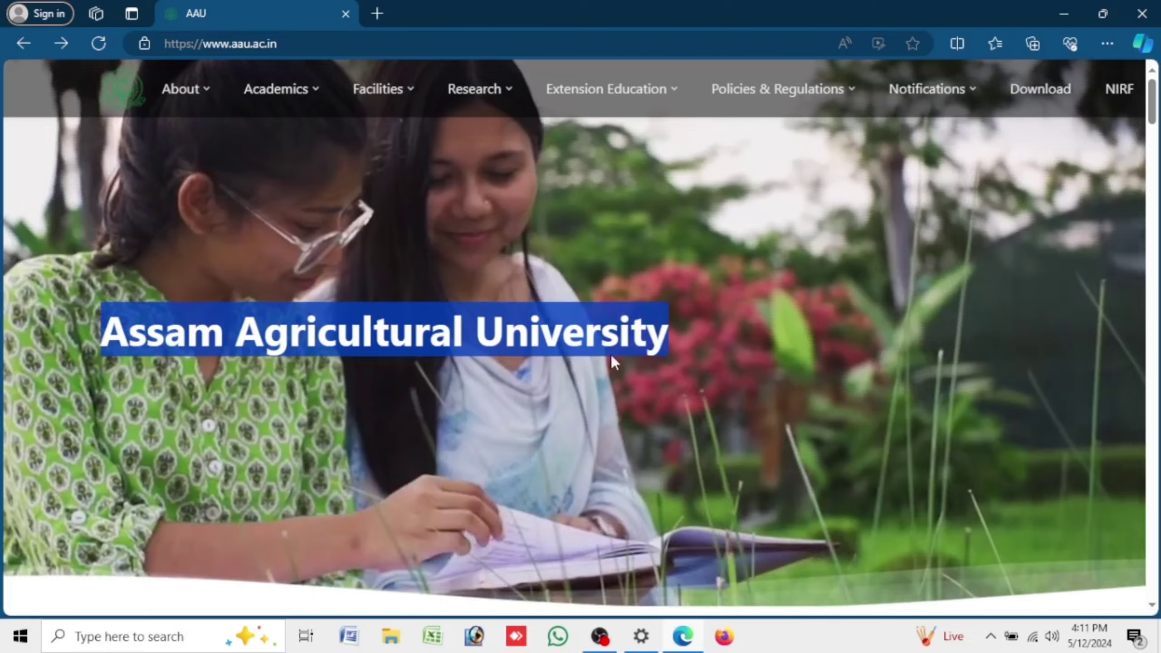
- Scroll the AAU homepage down to Latest Updates and the 2024-25 undergraduate admissions notice
{"action": "scroll", "coordinate": [694, 356], "scroll_direction": "down", "scroll_amount": 5}
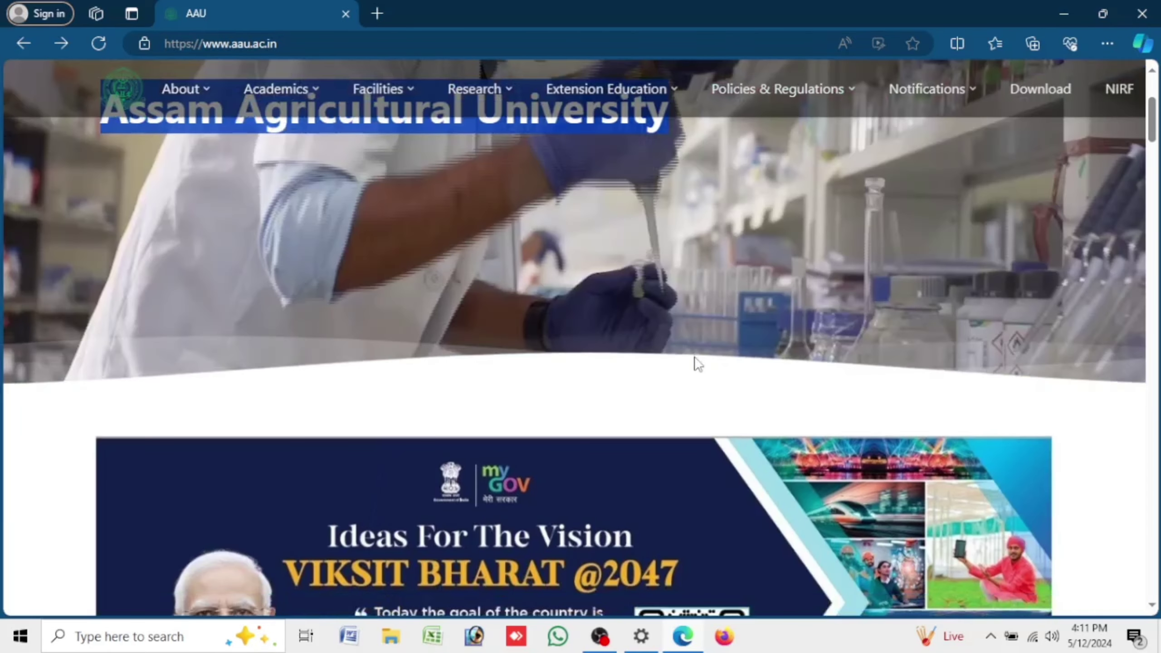
{"action": "scroll", "coordinate": [697, 364], "scroll_direction": "down", "scroll_amount": 10}
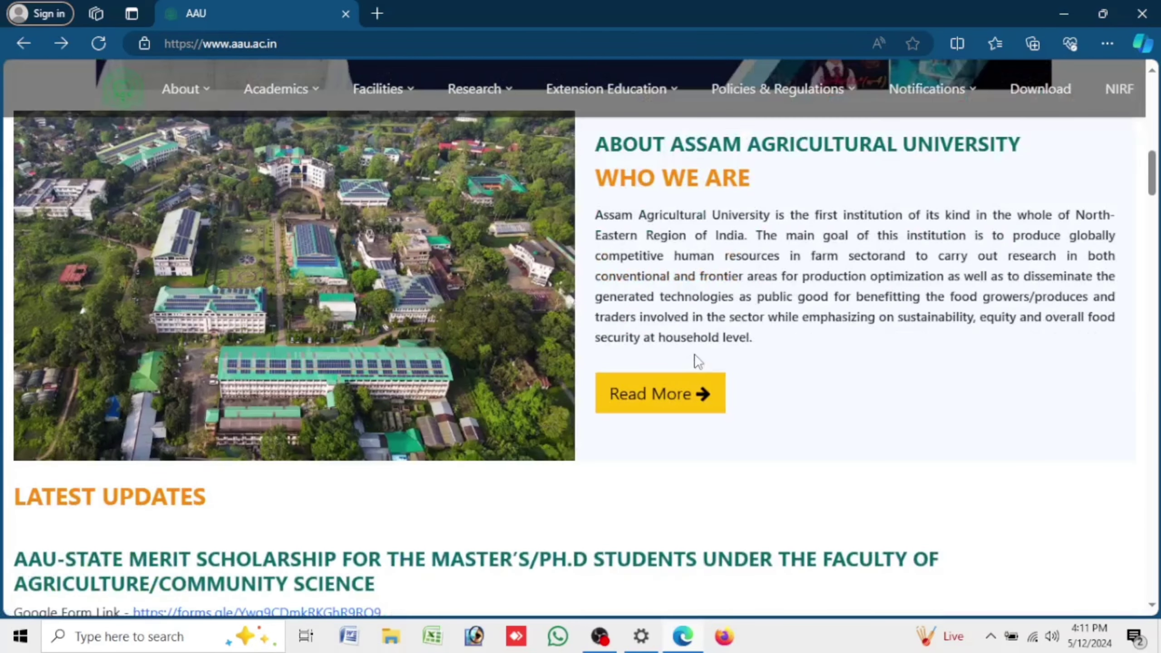
{"action": "scroll", "coordinate": [697, 362], "scroll_direction": "down", "scroll_amount": 8}
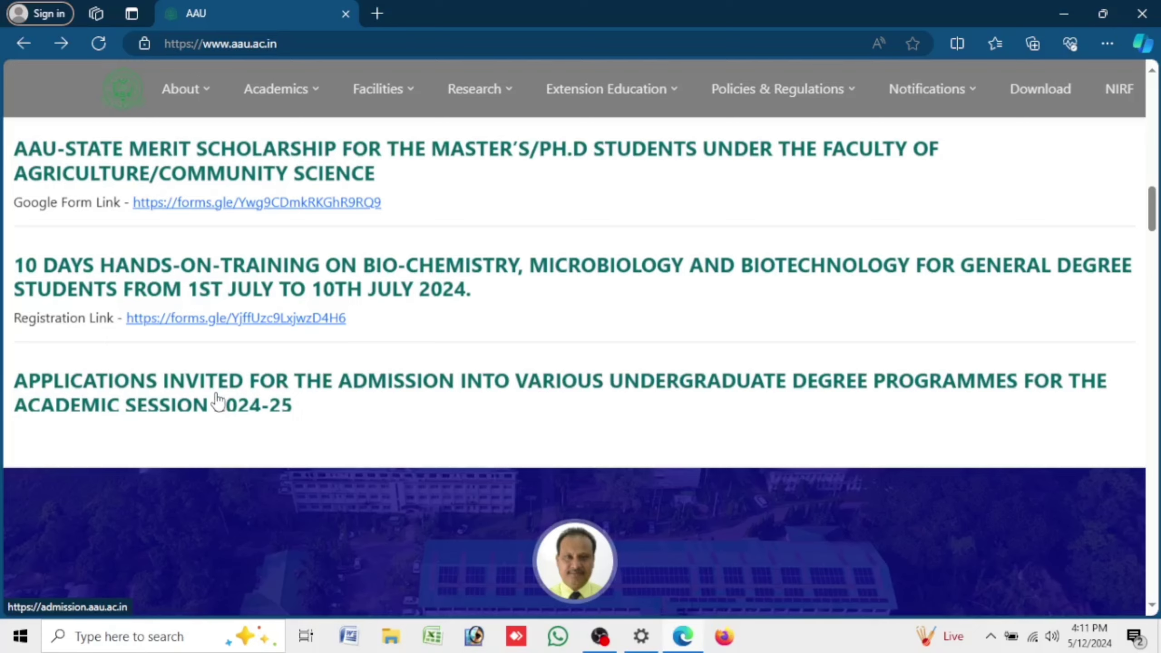
- Go to the AAU Admission 2024-25 portal and open the Information Bulletin 2024-25 PDF
{"action": "left_click", "coordinate": [218, 401]}
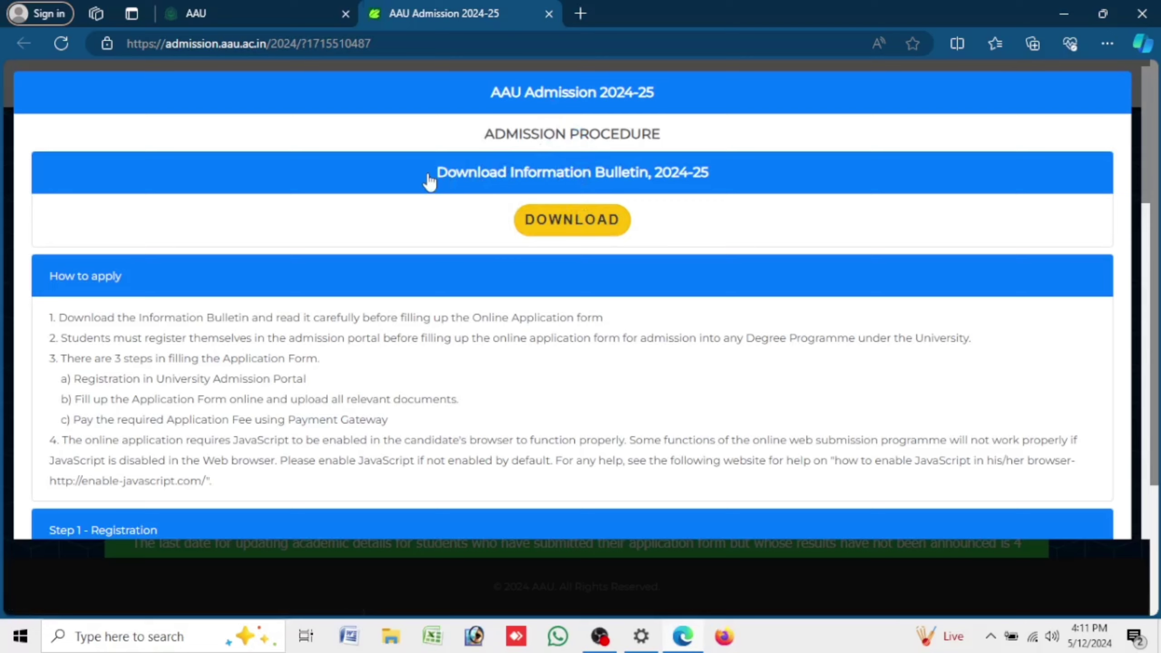
{"action": "left_click_drag", "start_coordinate": [438, 172], "coordinate": [727, 188]}
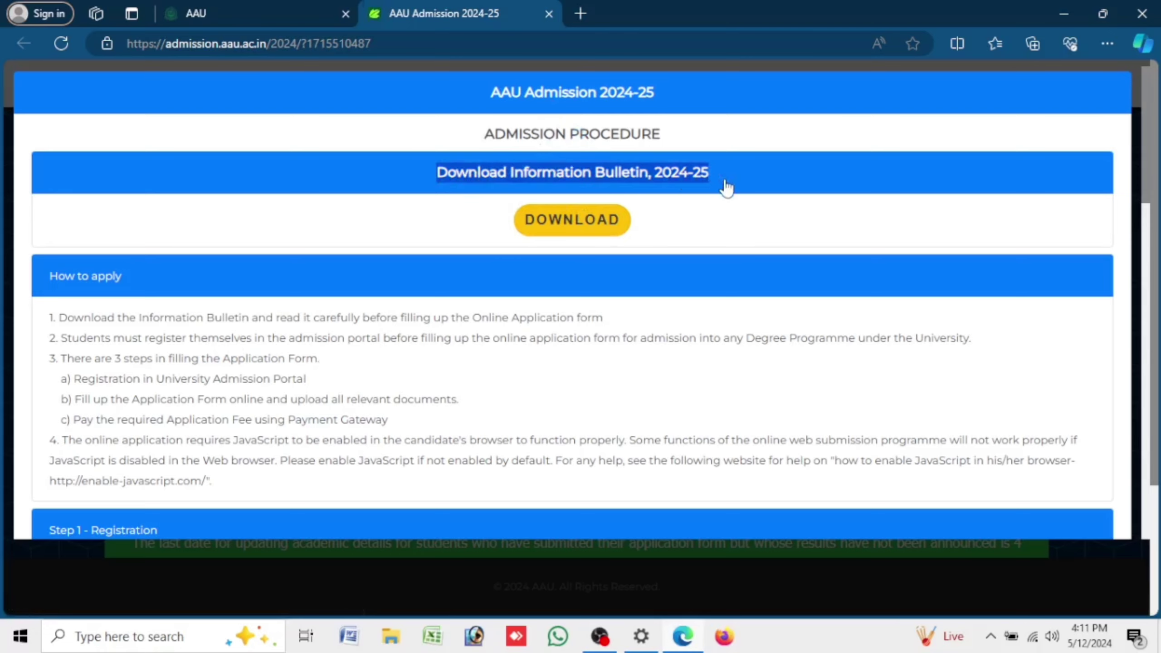
{"action": "left_click", "coordinate": [595, 219]}
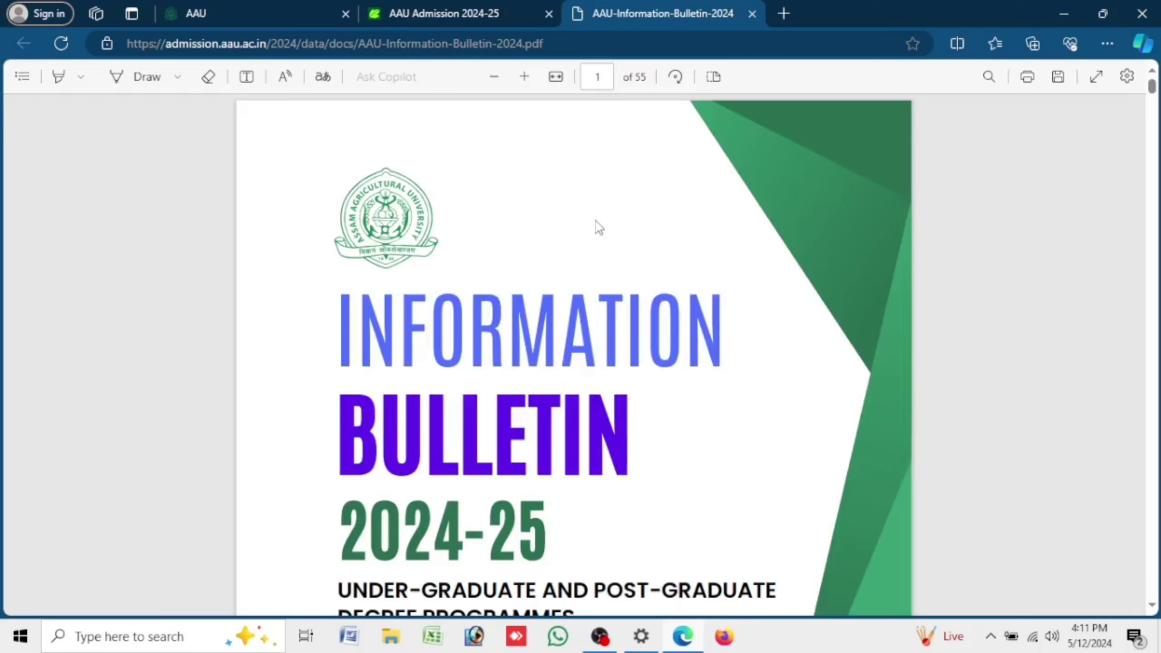
- Skim the bulletin through page 7, highlighting its title and degree programmes heading
{"action": "left_click_drag", "start_coordinate": [339, 321], "coordinate": [570, 537]}
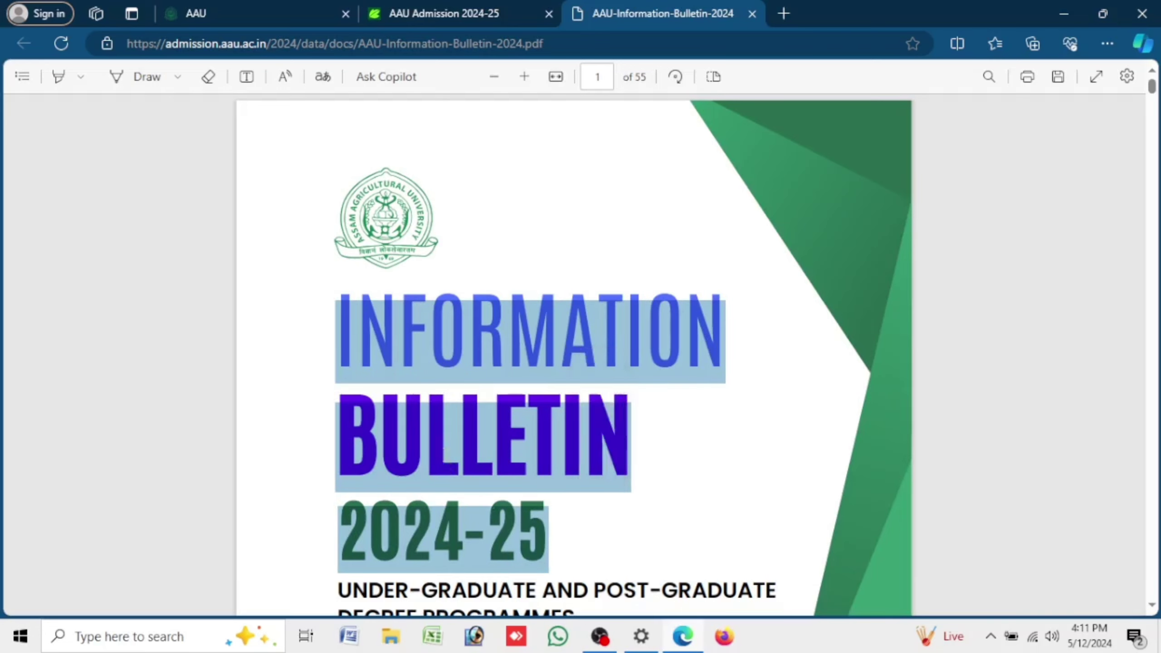
{"action": "left_click", "coordinate": [479, 251]}
{"action": "scroll", "coordinate": [479, 251], "scroll_direction": "down", "scroll_amount": 10}
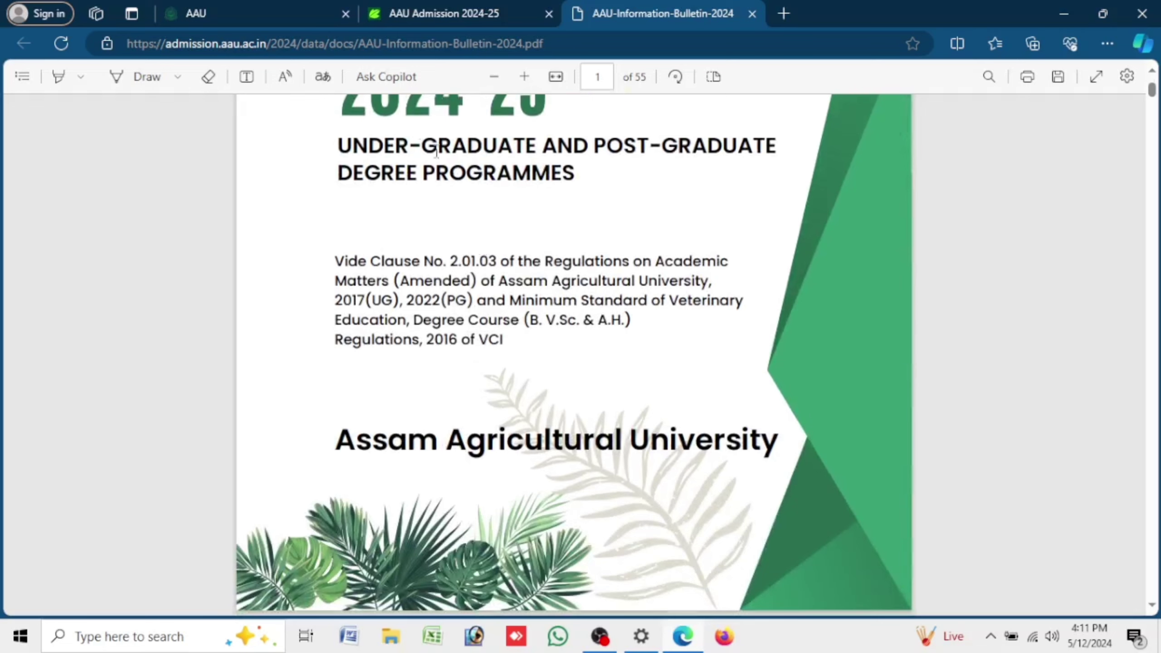
{"action": "left_click_drag", "start_coordinate": [334, 137], "coordinate": [593, 187]}
{"action": "scroll", "coordinate": [278, 255], "scroll_direction": "down", "scroll_amount": 20}
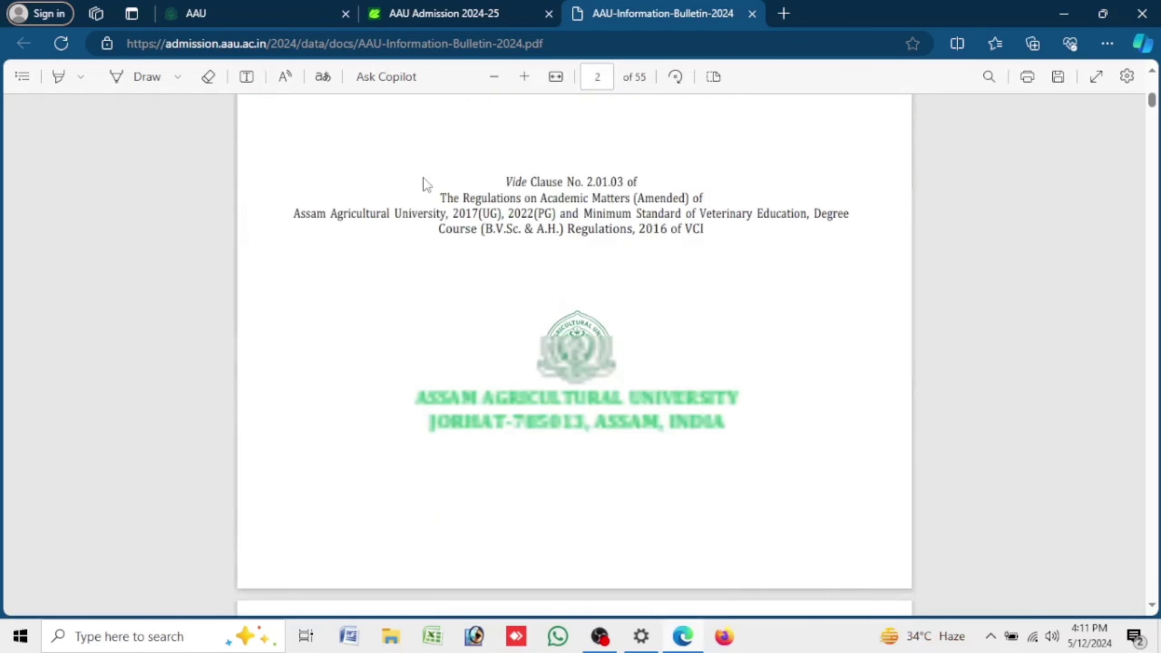
{"action": "scroll", "coordinate": [420, 210], "scroll_direction": "down", "scroll_amount": 20}
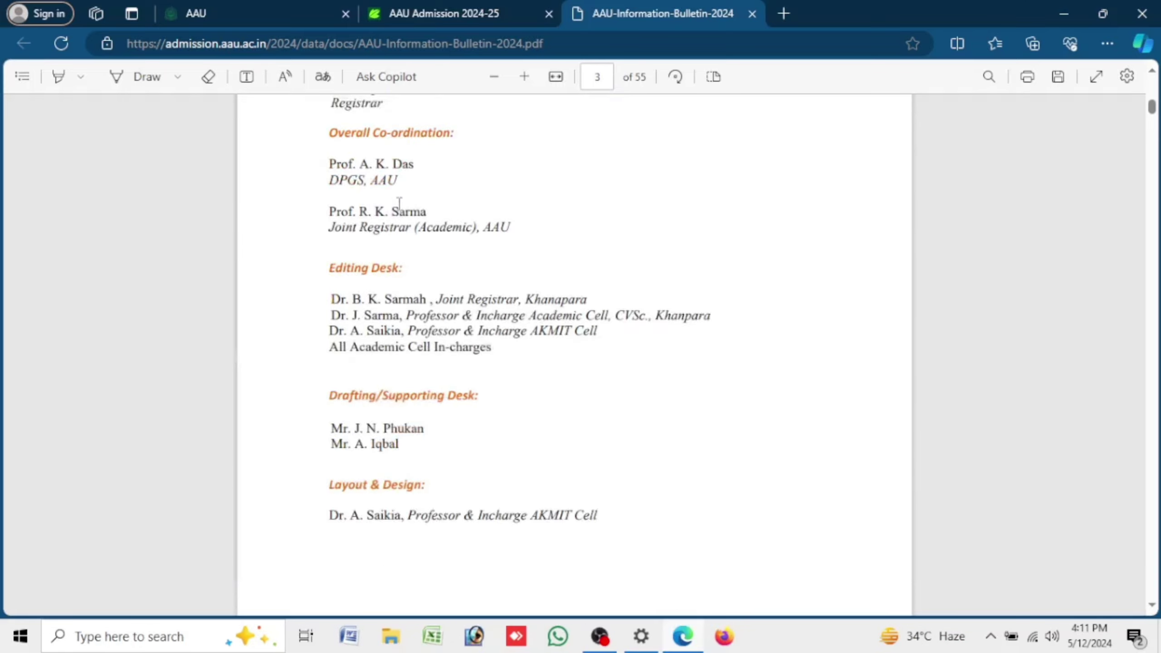
{"action": "scroll", "coordinate": [333, 201], "scroll_direction": "down", "scroll_amount": 20}
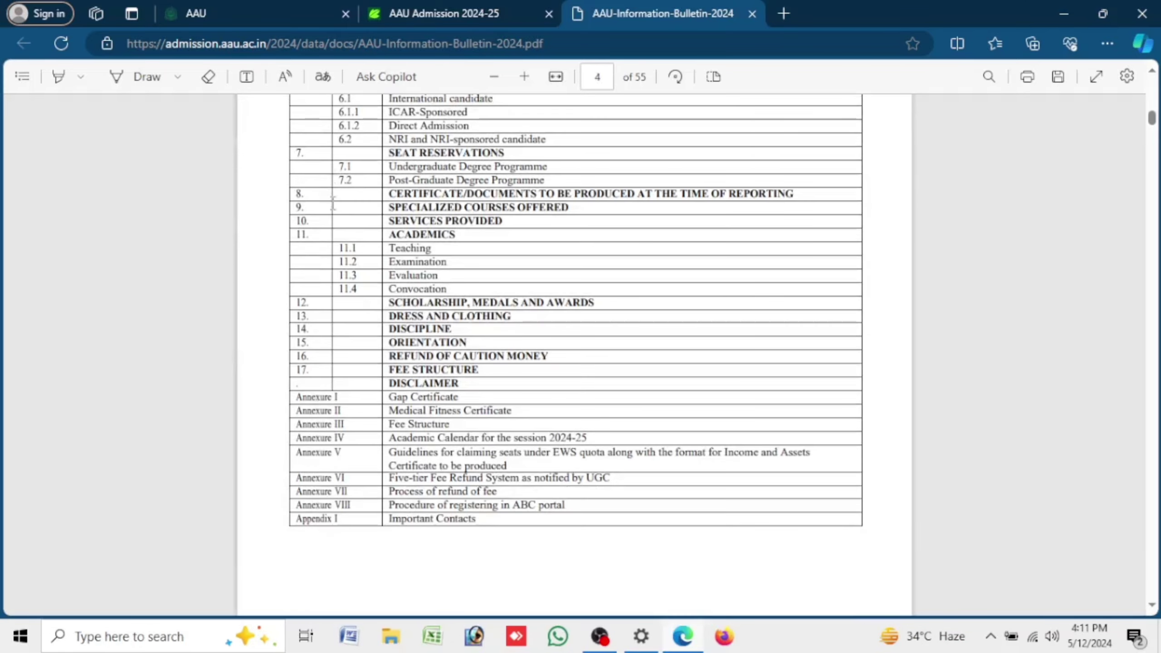
{"action": "scroll", "coordinate": [333, 198], "scroll_direction": "up", "scroll_amount": 6}
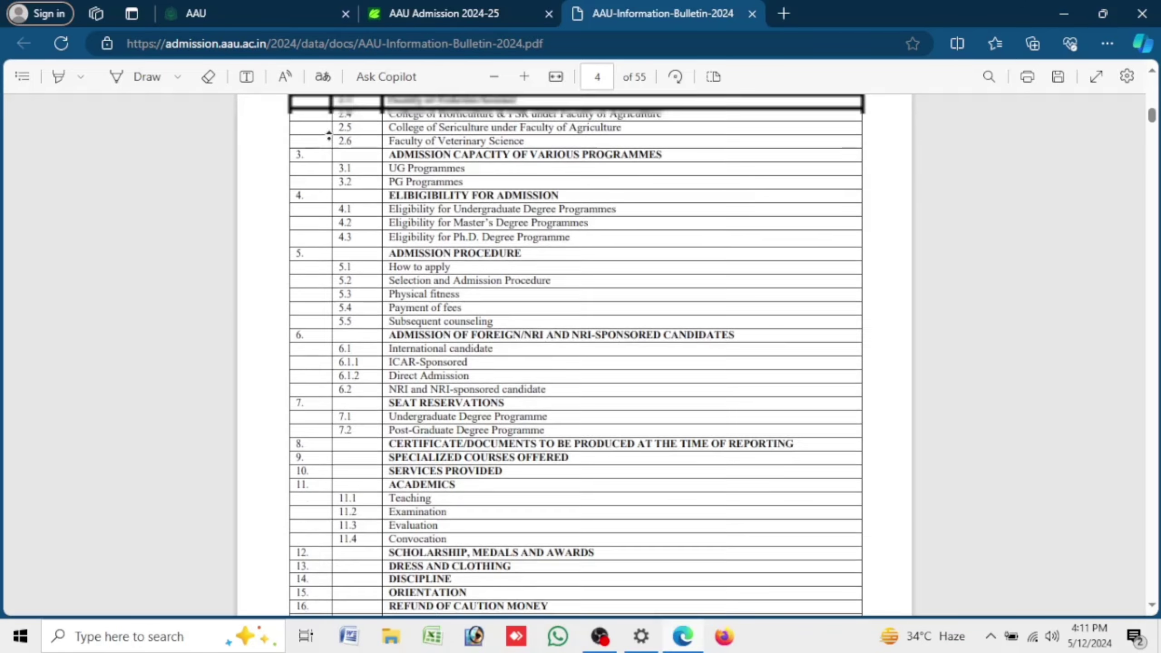
{"action": "scroll", "coordinate": [333, 250], "scroll_direction": "down", "scroll_amount": 20}
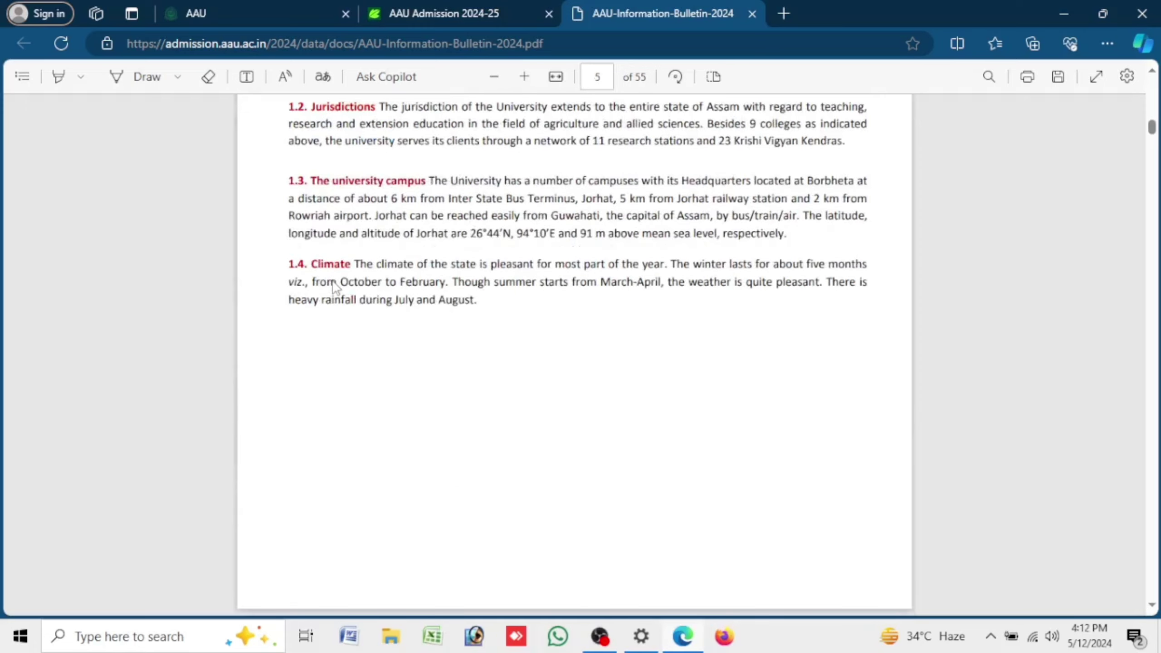
{"action": "scroll", "coordinate": [333, 283], "scroll_direction": "down", "scroll_amount": 20}
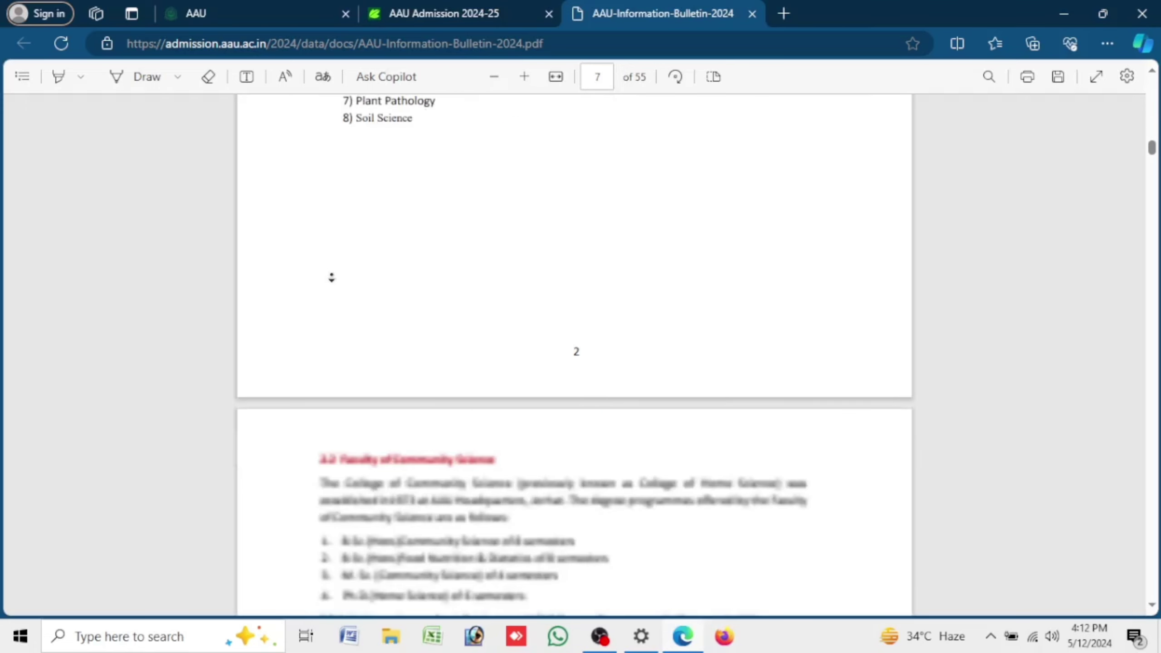
{"action": "scroll", "coordinate": [331, 278], "scroll_direction": "down", "scroll_amount": 15}
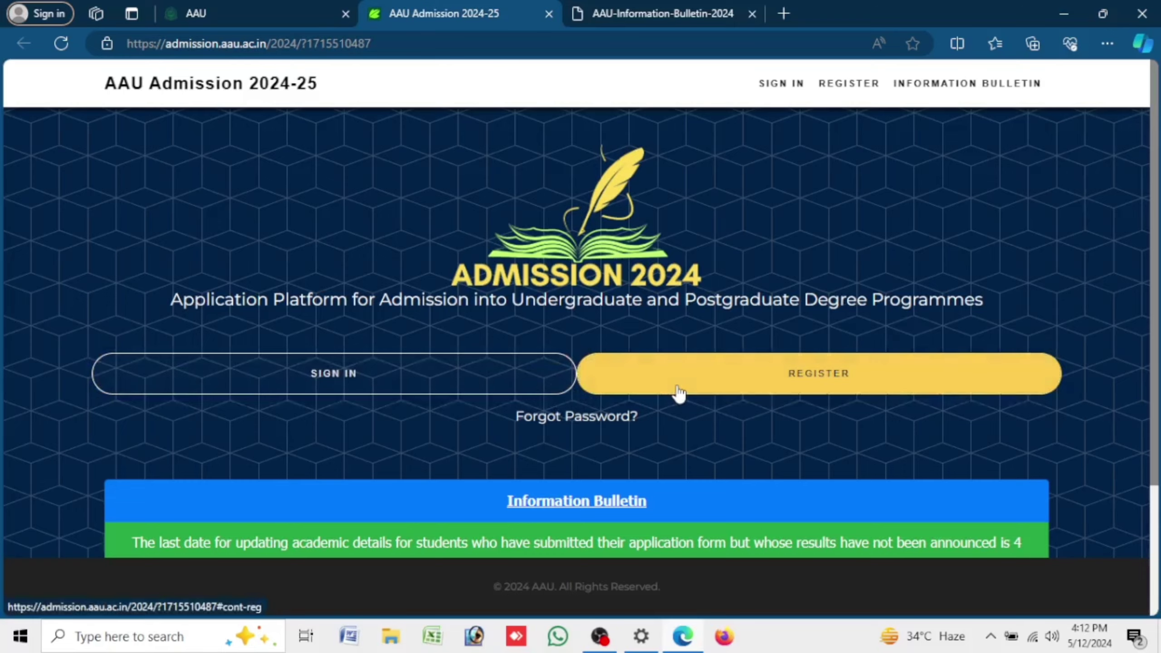
- Review the academic details and application submission deadline notices, then start registration
{"action": "scroll", "coordinate": [680, 391], "scroll_direction": "down", "scroll_amount": 3}
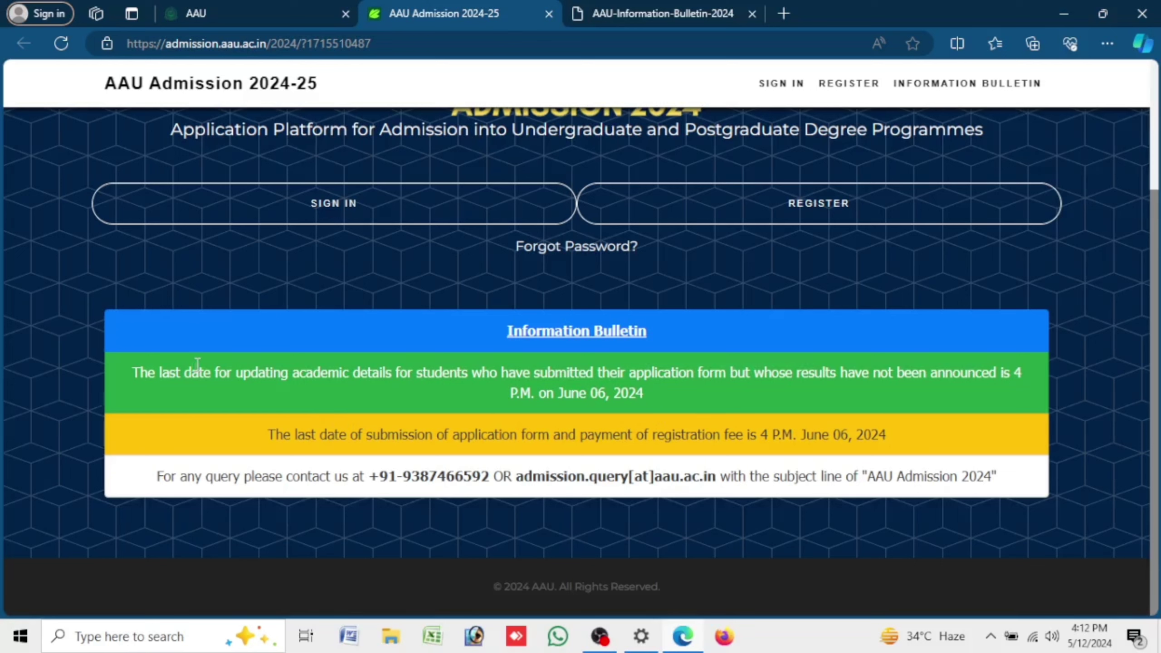
{"action": "left_click_drag", "start_coordinate": [117, 375], "coordinate": [627, 399]}
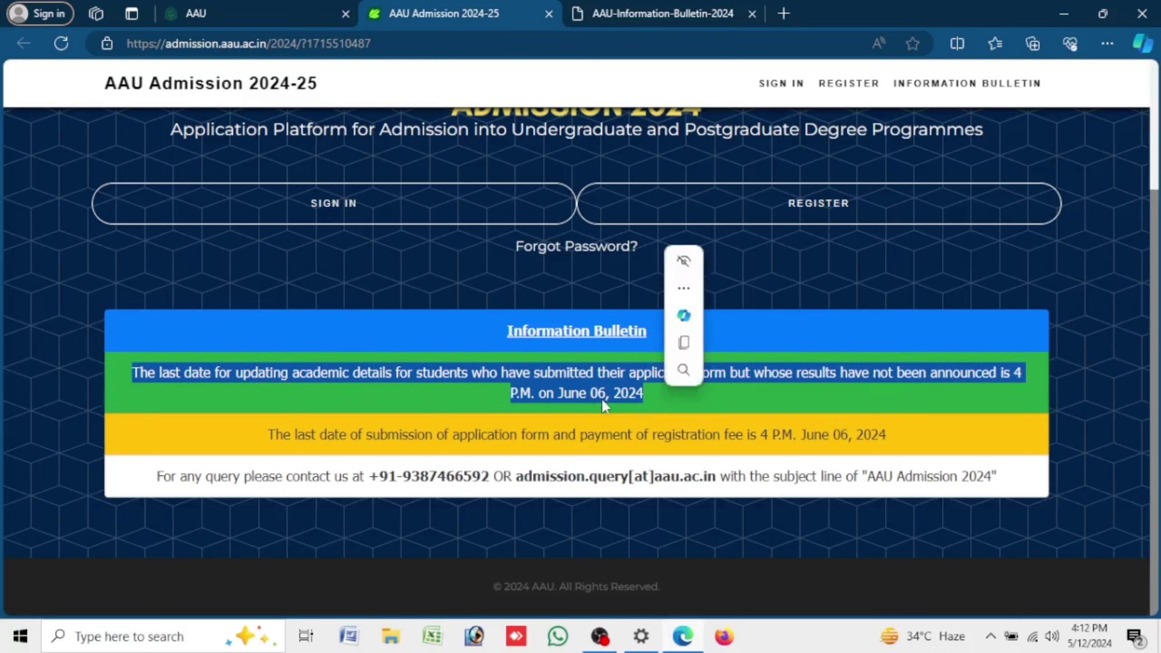
{"action": "left_click_drag", "start_coordinate": [247, 434], "coordinate": [1021, 453]}
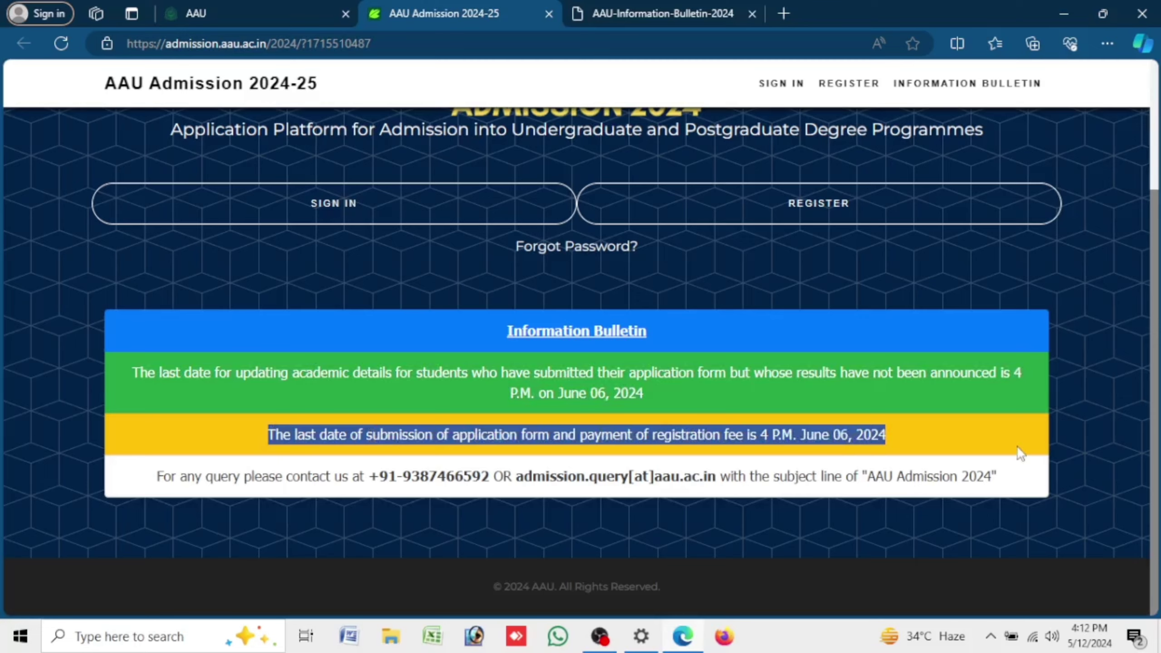
{"action": "scroll", "coordinate": [896, 424], "scroll_direction": "up", "scroll_amount": 3}
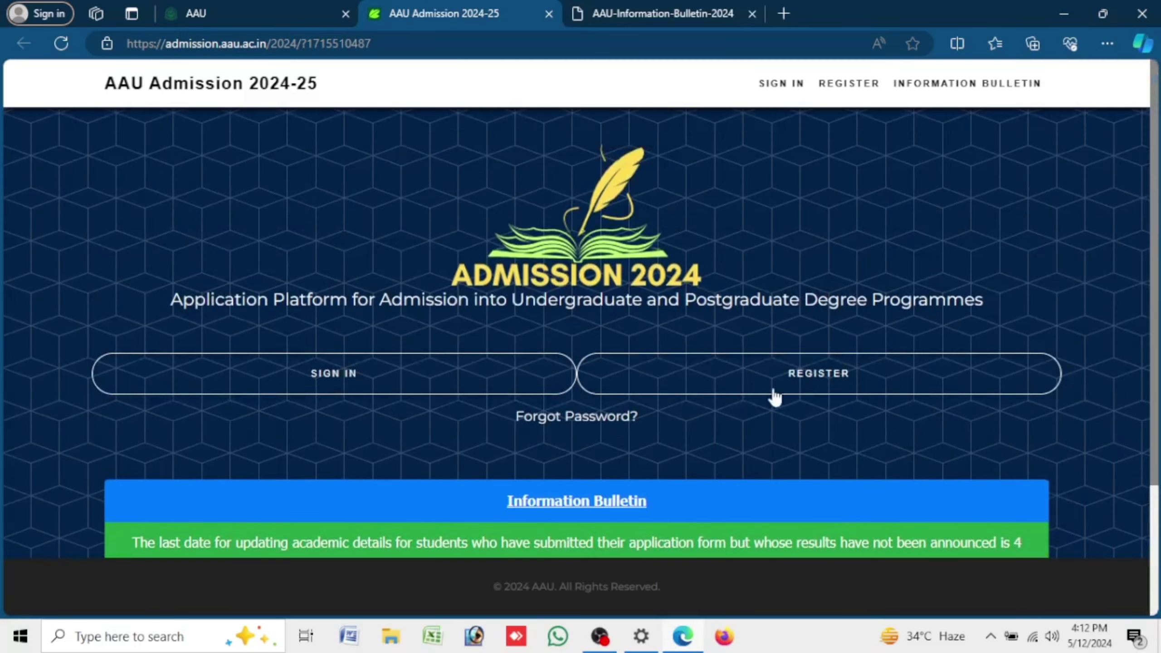
{"action": "left_click", "coordinate": [797, 375]}
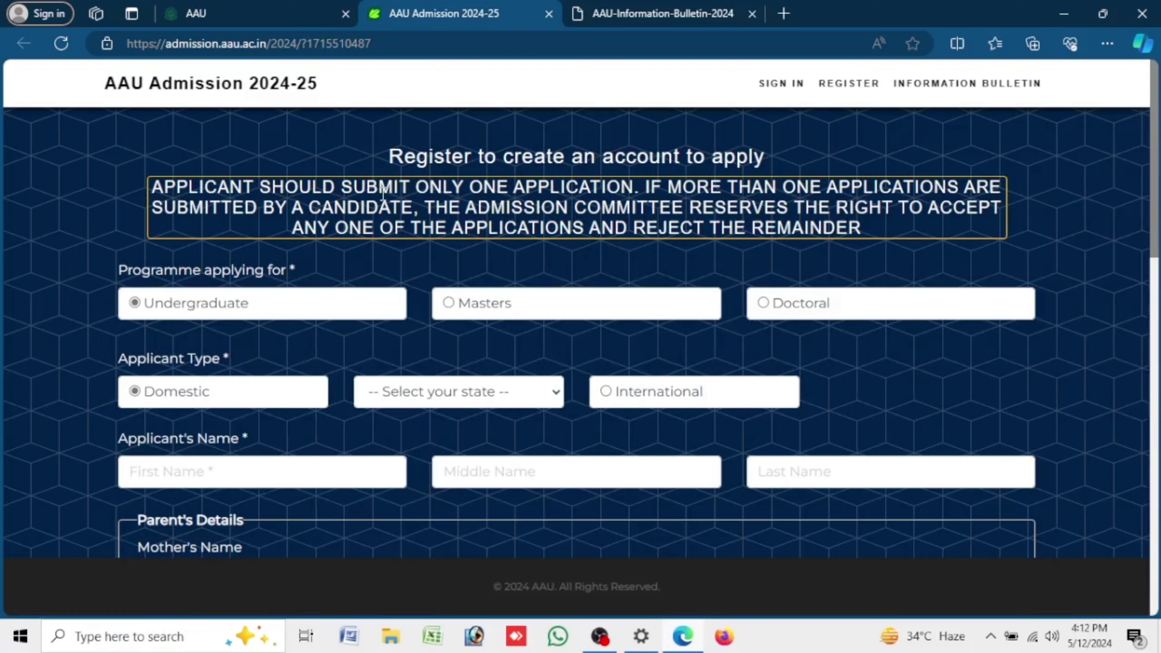
- Keep the programme as Undergraduate and set the applicant's state to Assam
{"action": "left_click_drag", "start_coordinate": [389, 155], "coordinate": [833, 164]}
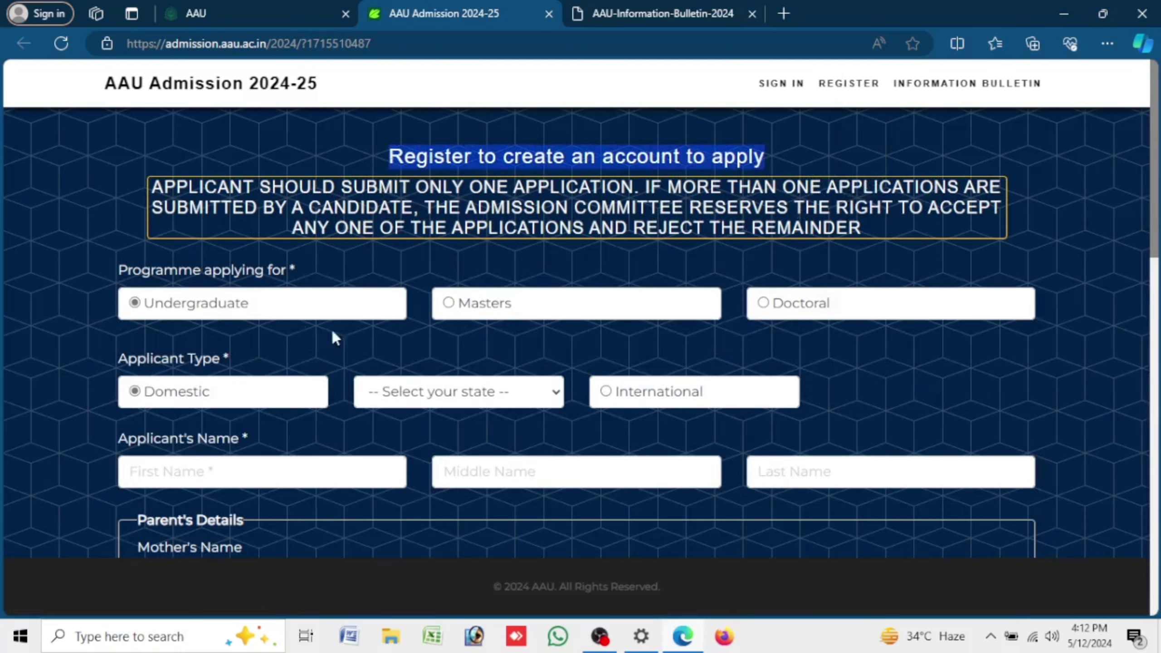
{"action": "left_click", "coordinate": [449, 303]}
{"action": "left_click", "coordinate": [134, 303]}
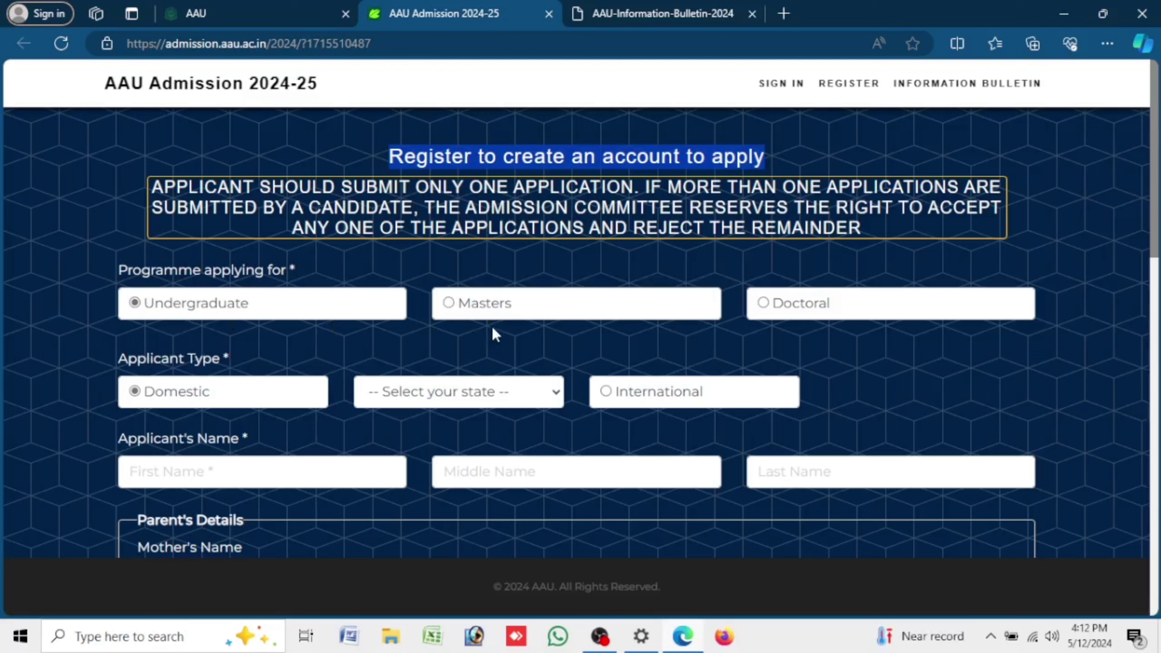
{"action": "left_click", "coordinate": [448, 303]}
{"action": "left_click", "coordinate": [133, 313]}
{"action": "scroll", "coordinate": [1130, 182], "scroll_direction": "down", "scroll_amount": 1}
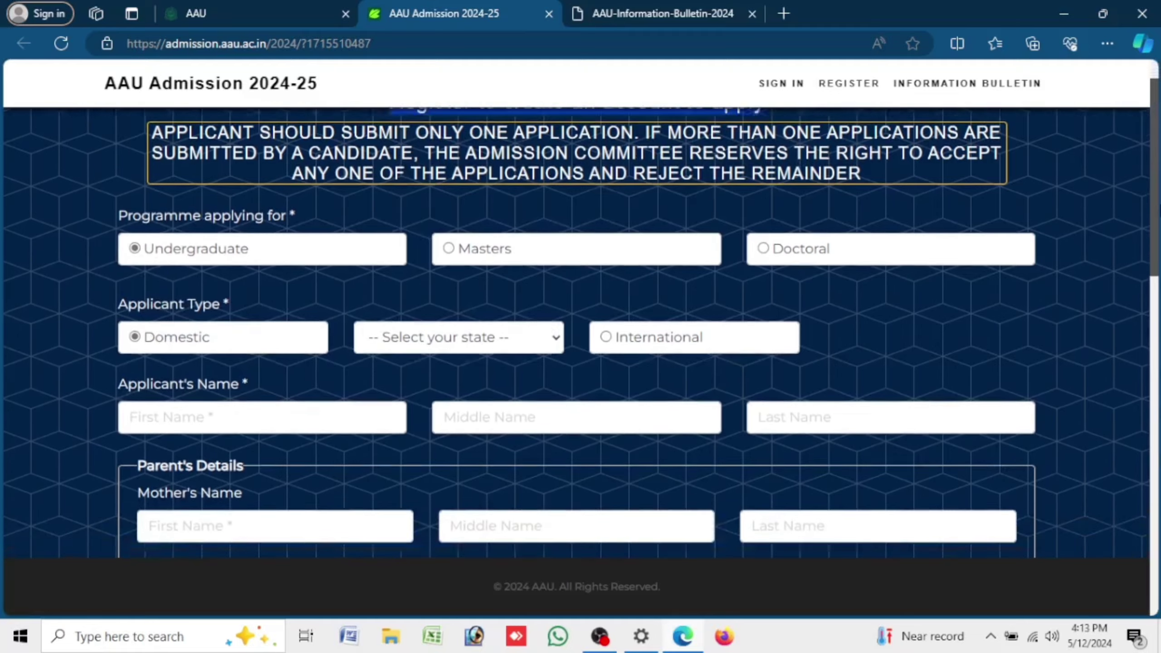
{"action": "scroll", "coordinate": [1130, 182], "scroll_direction": "down", "scroll_amount": 2}
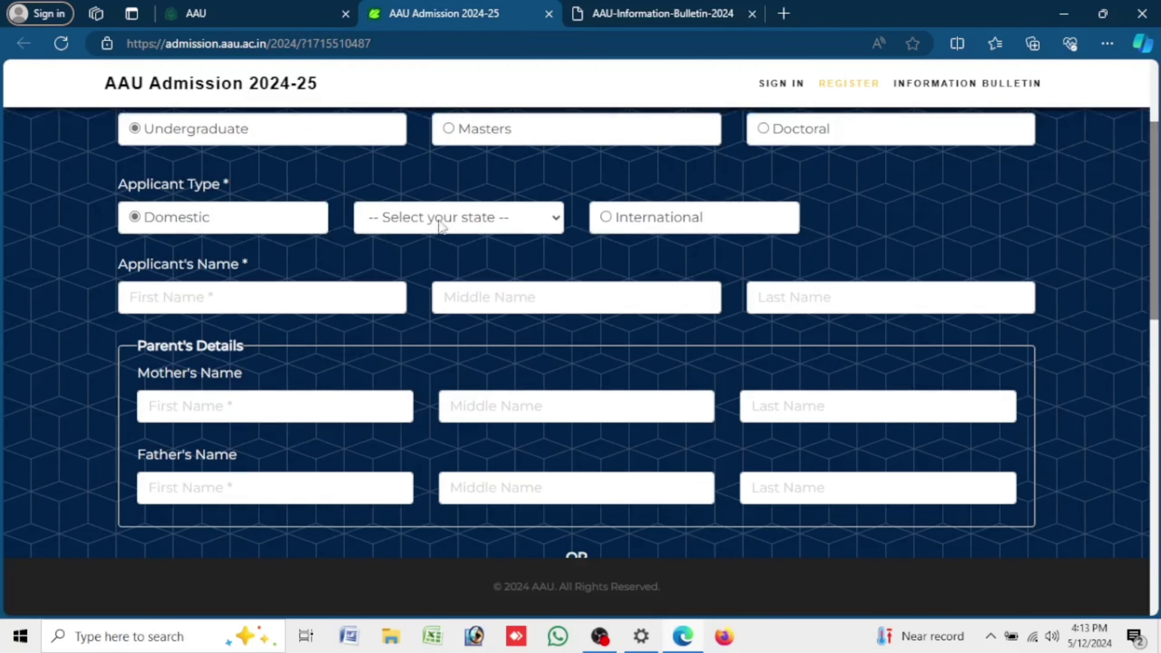
{"action": "left_click", "coordinate": [441, 222]}
{"action": "left_click", "coordinate": [440, 320]}
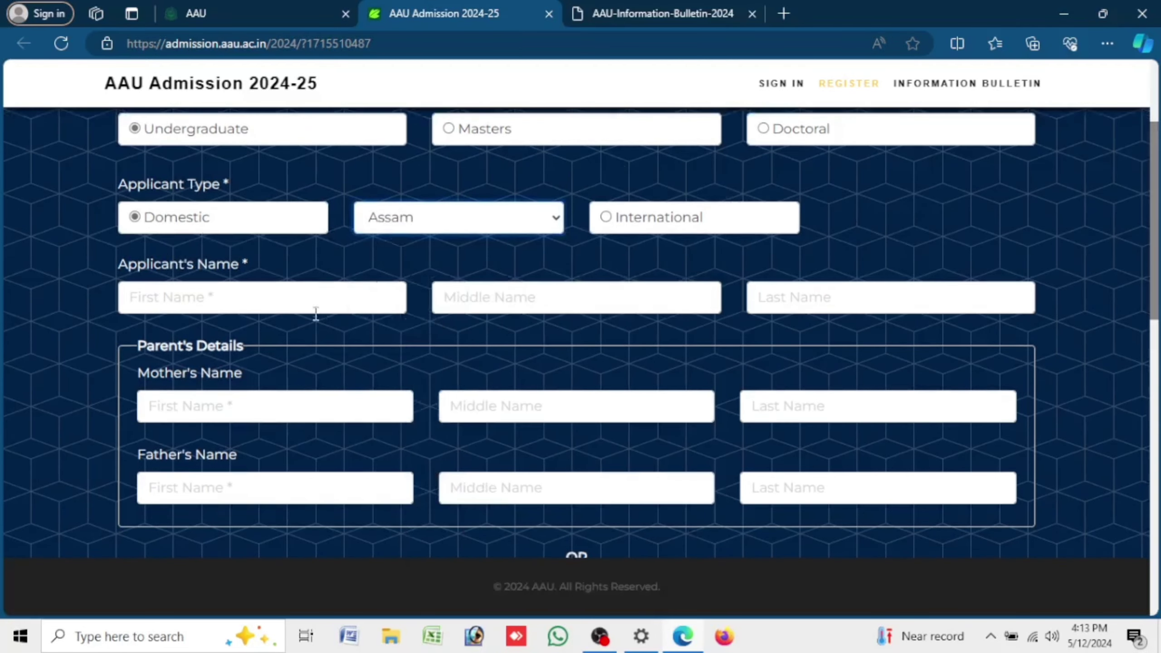
- Enter the applicant's first and last names and the mother's first name
{"action": "left_click", "coordinate": [314, 296]}
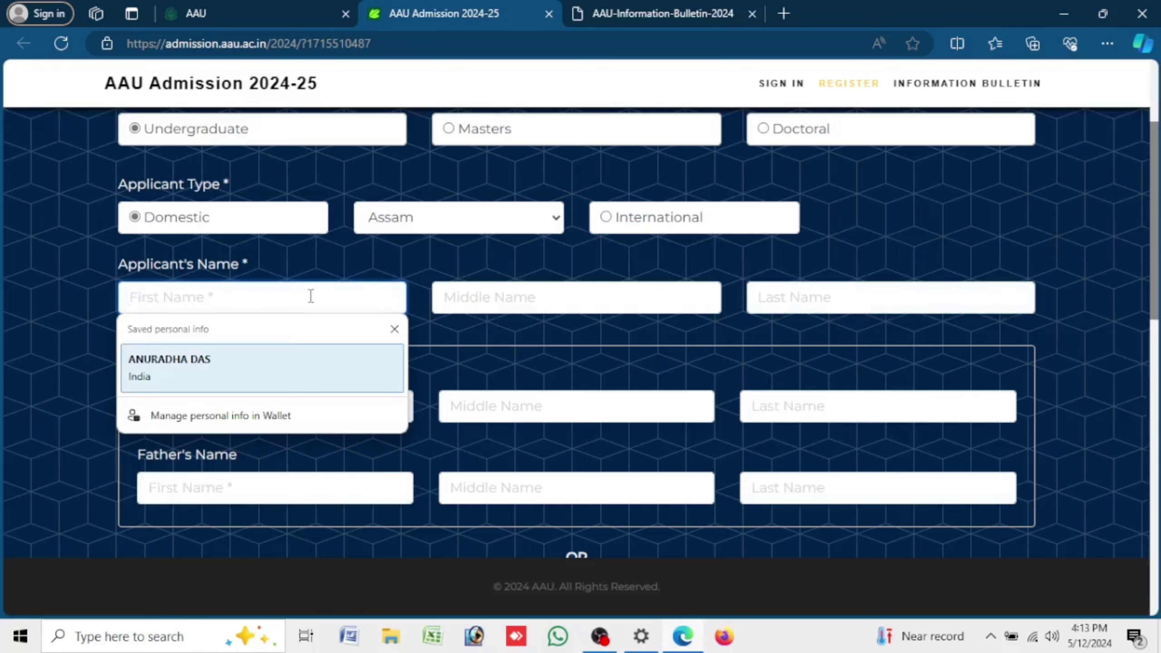
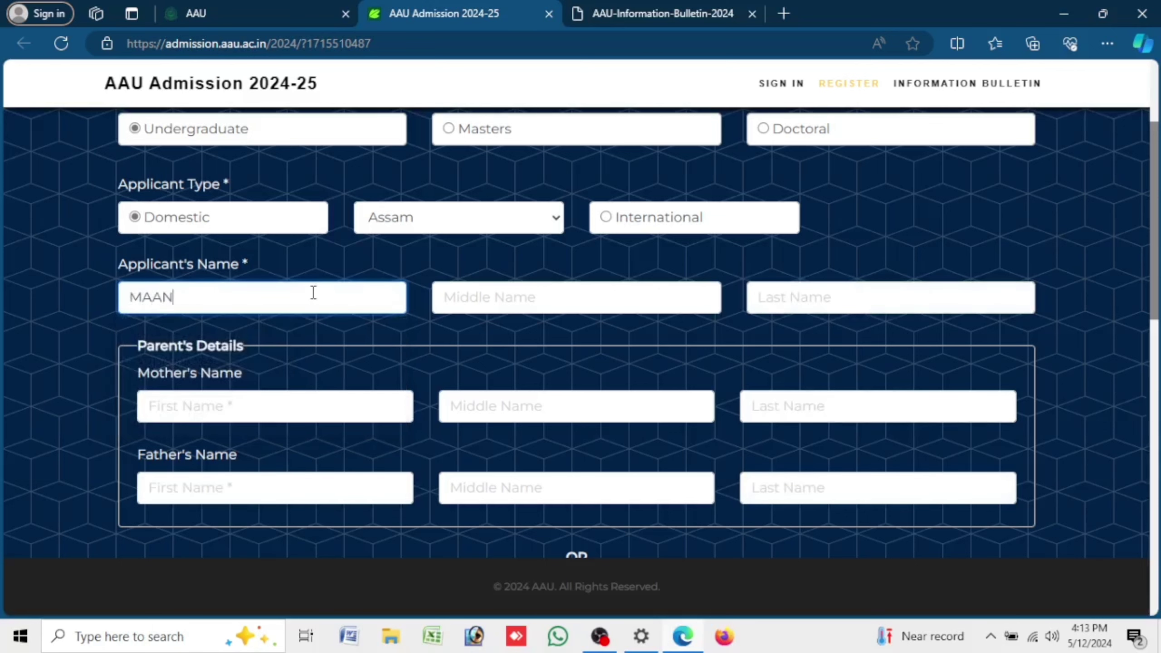
{"action": "key", "text": "Tab"}
{"action": "key", "text": "Tab"}
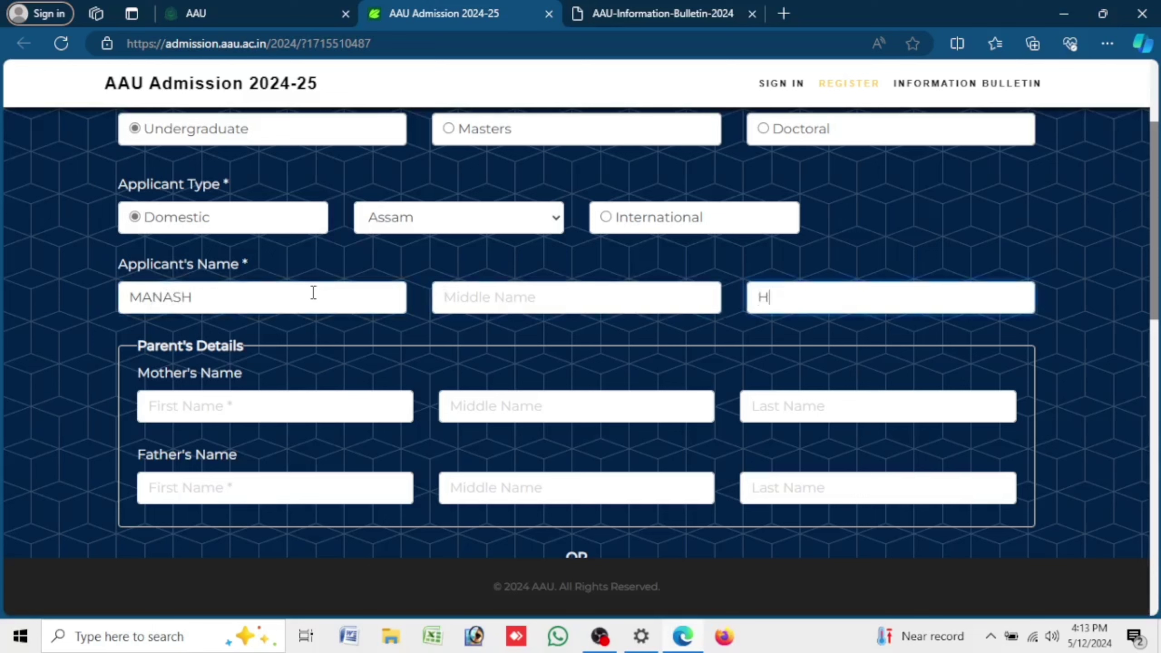
{"action": "left_click", "coordinate": [215, 405]}
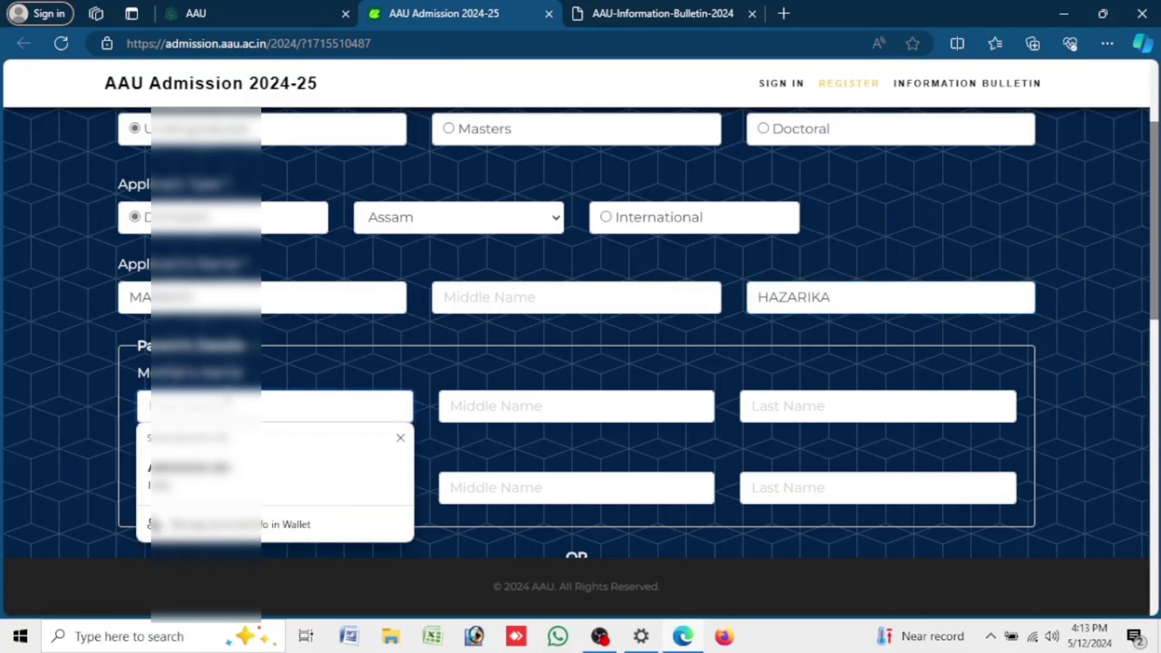
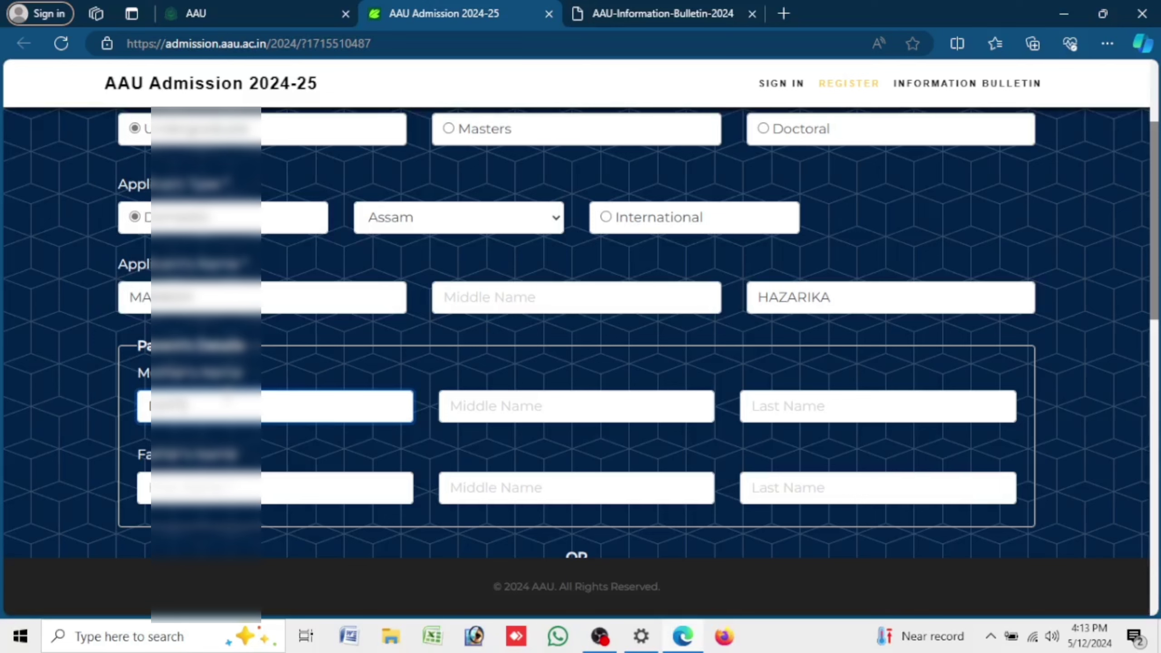
{"action": "type", "text": "ka"}
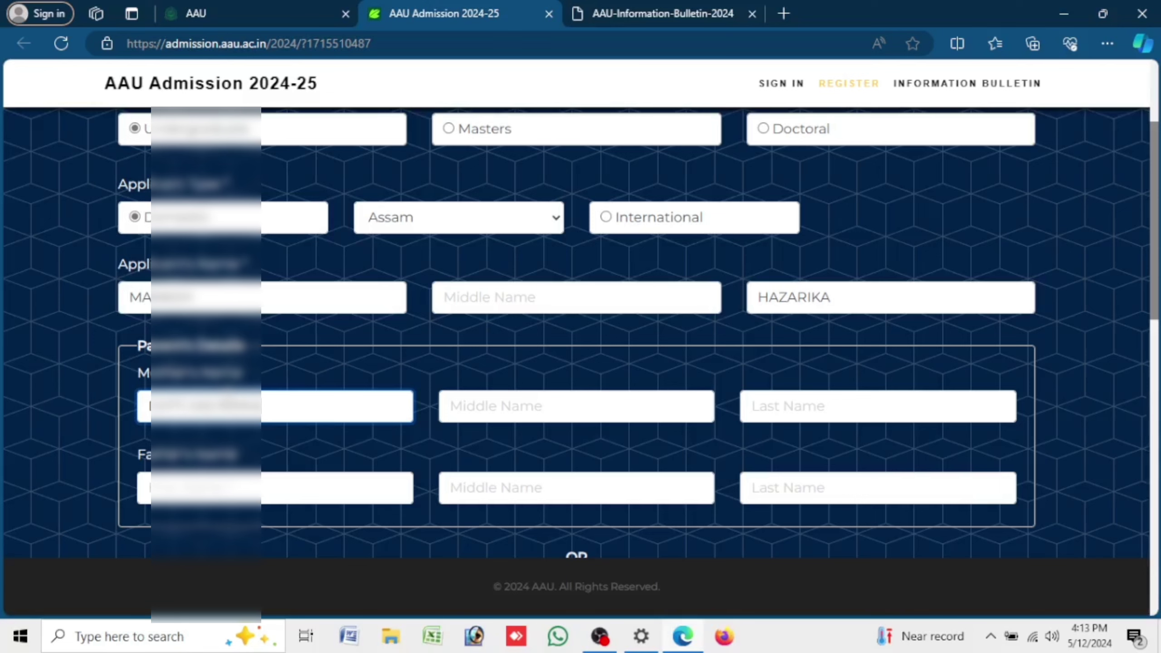
- Set gender to Male and pick the date of birth in 2006
{"action": "scroll", "coordinate": [404, 337], "scroll_direction": "down", "scroll_amount": 5}
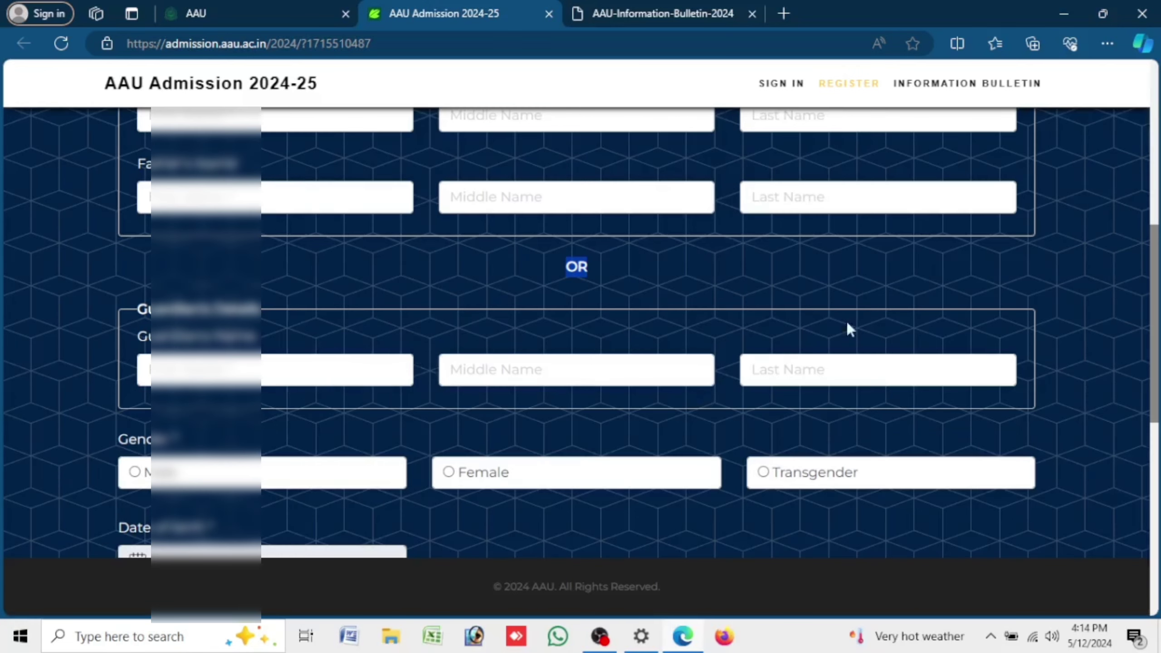
{"action": "scroll", "coordinate": [1121, 293], "scroll_direction": "down", "scroll_amount": 3}
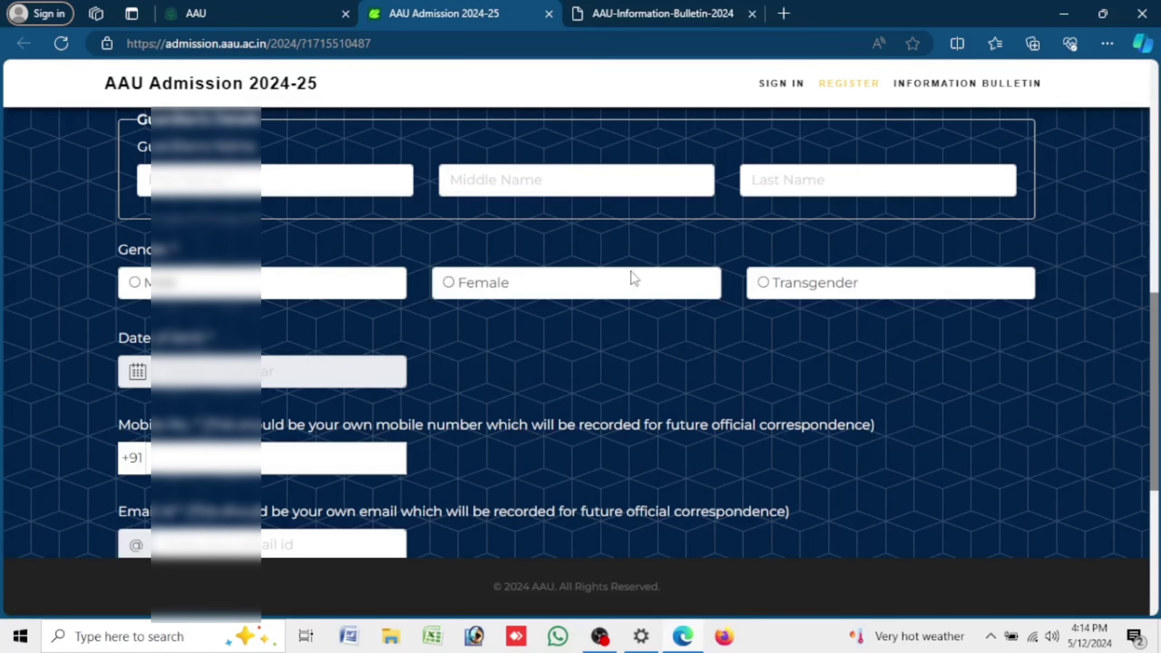
{"action": "left_click", "coordinate": [134, 283]}
{"action": "left_click", "coordinate": [206, 371]}
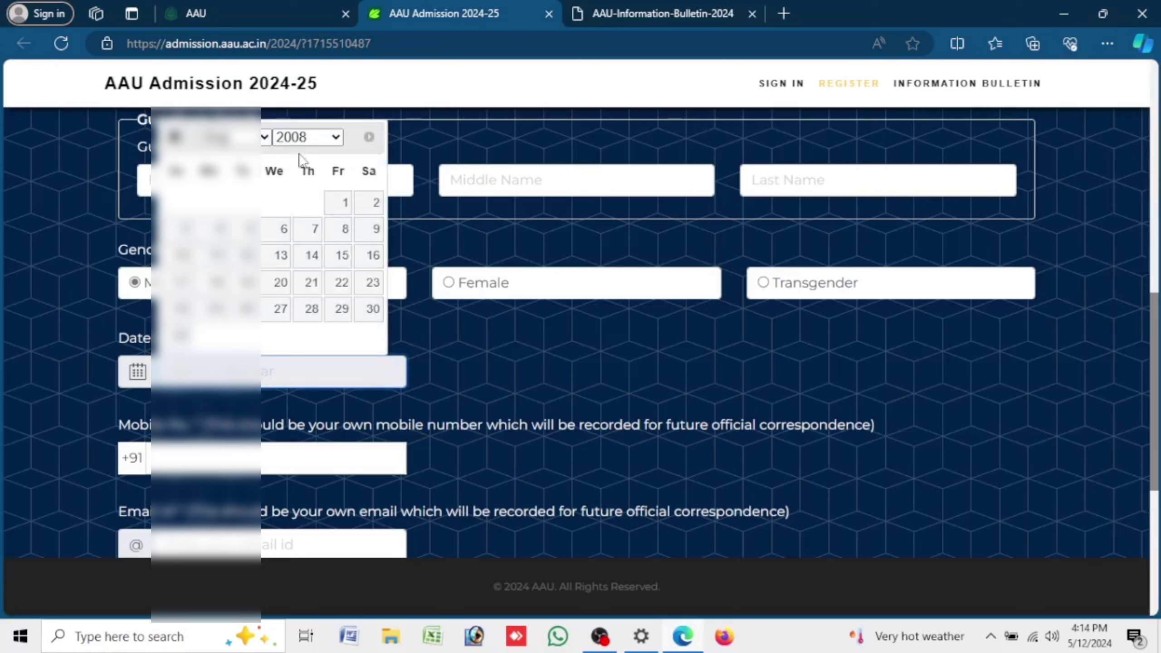
{"action": "left_click", "coordinate": [304, 136]}
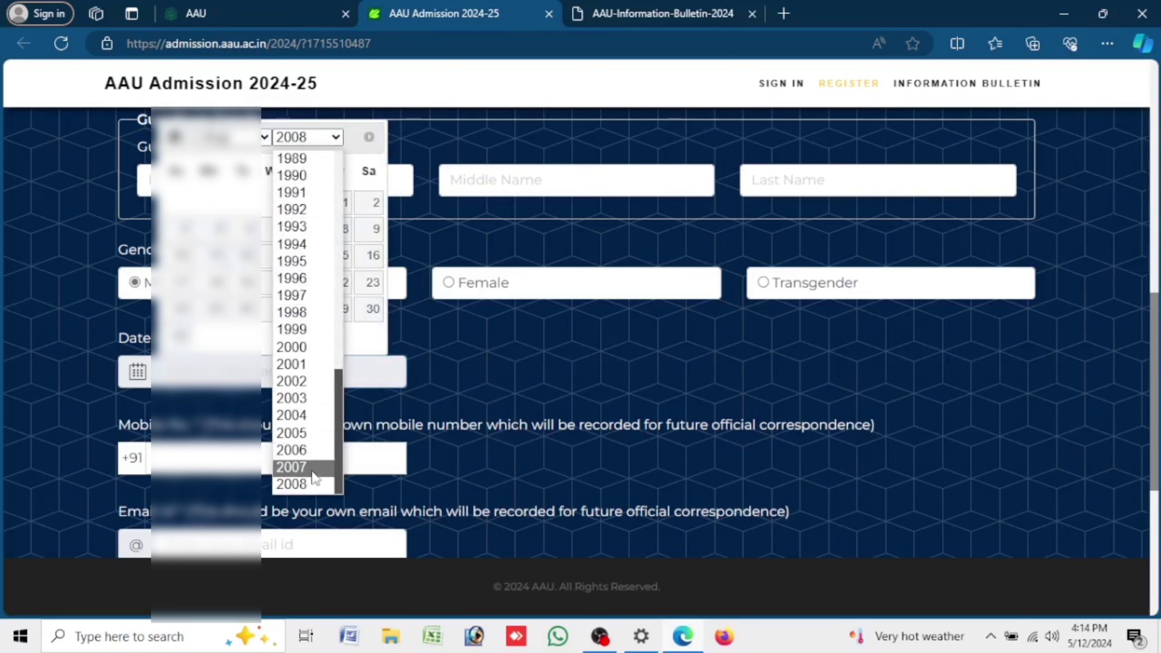
{"action": "left_click", "coordinate": [291, 449]}
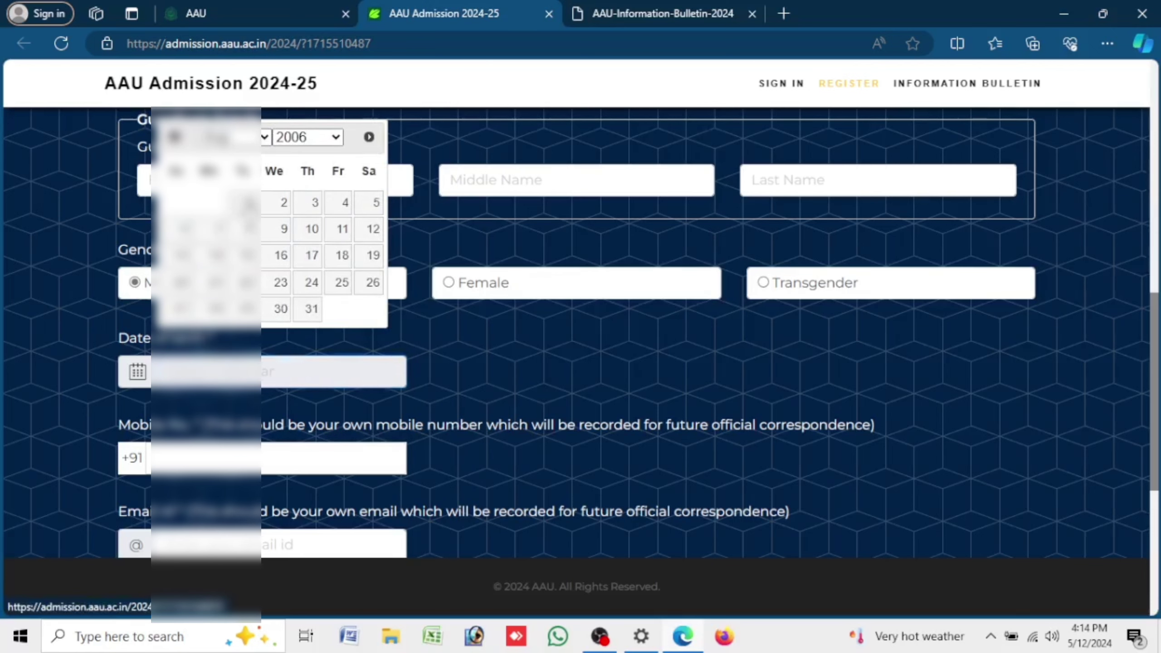
{"action": "left_click", "coordinate": [249, 203]}
- Enter the account password and complete the reCAPTCHA check
{"action": "scroll", "coordinate": [612, 396], "scroll_direction": "down", "scroll_amount": 5}
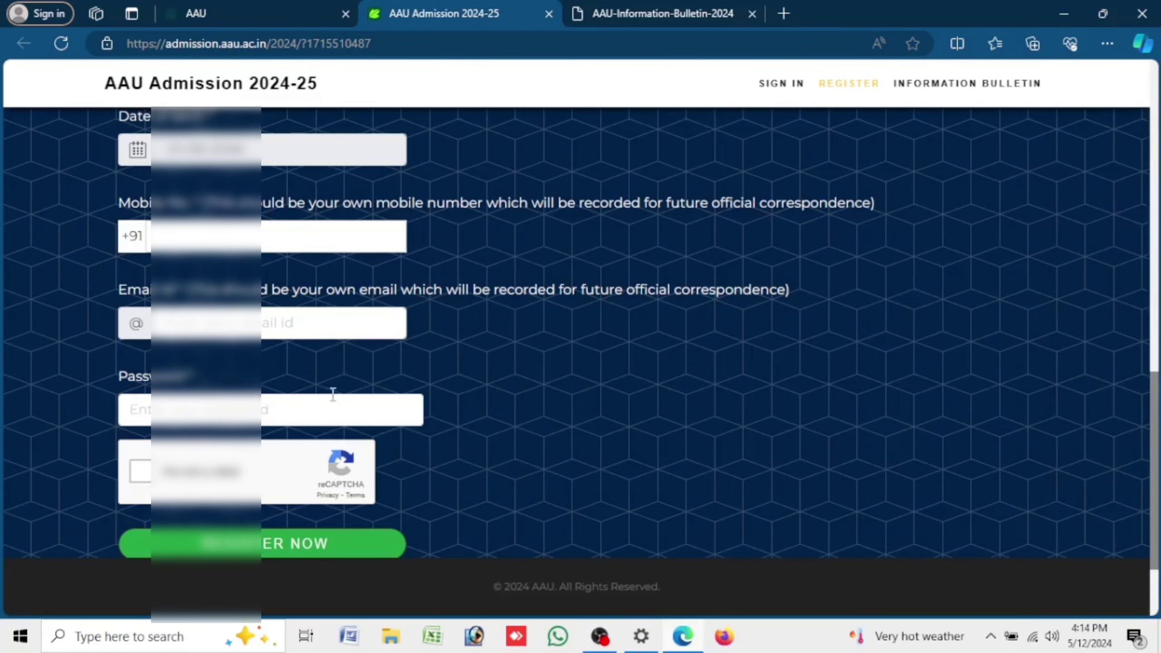
{"action": "left_click", "coordinate": [312, 416]}
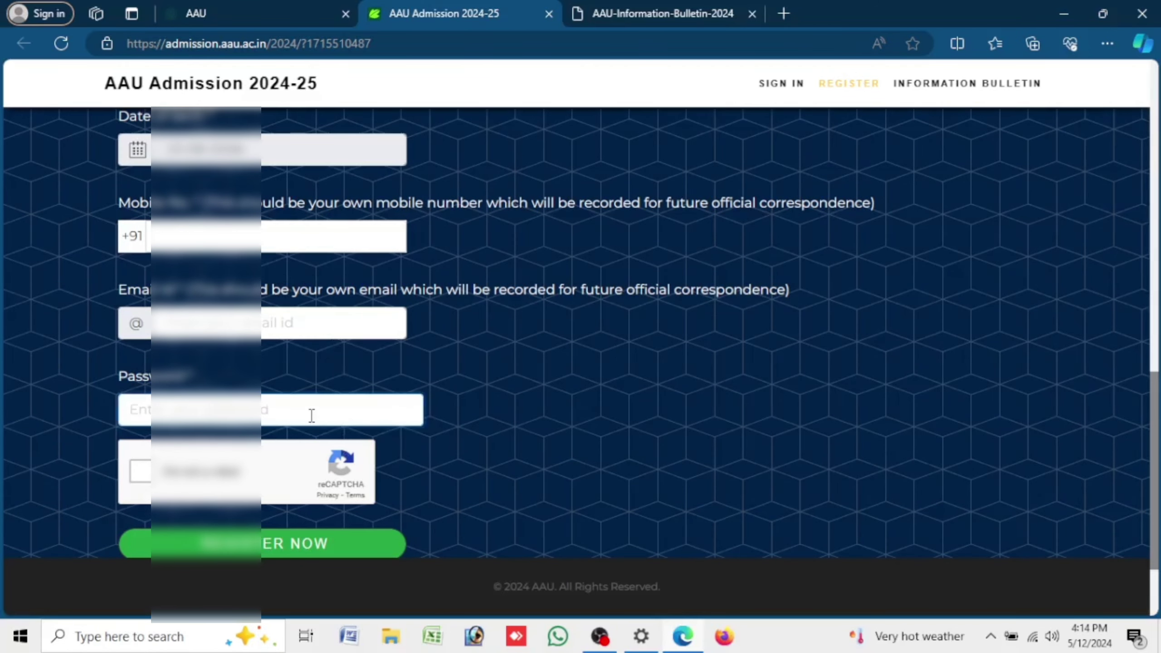
{"action": "scroll", "coordinate": [314, 402], "scroll_direction": "down", "scroll_amount": 3}
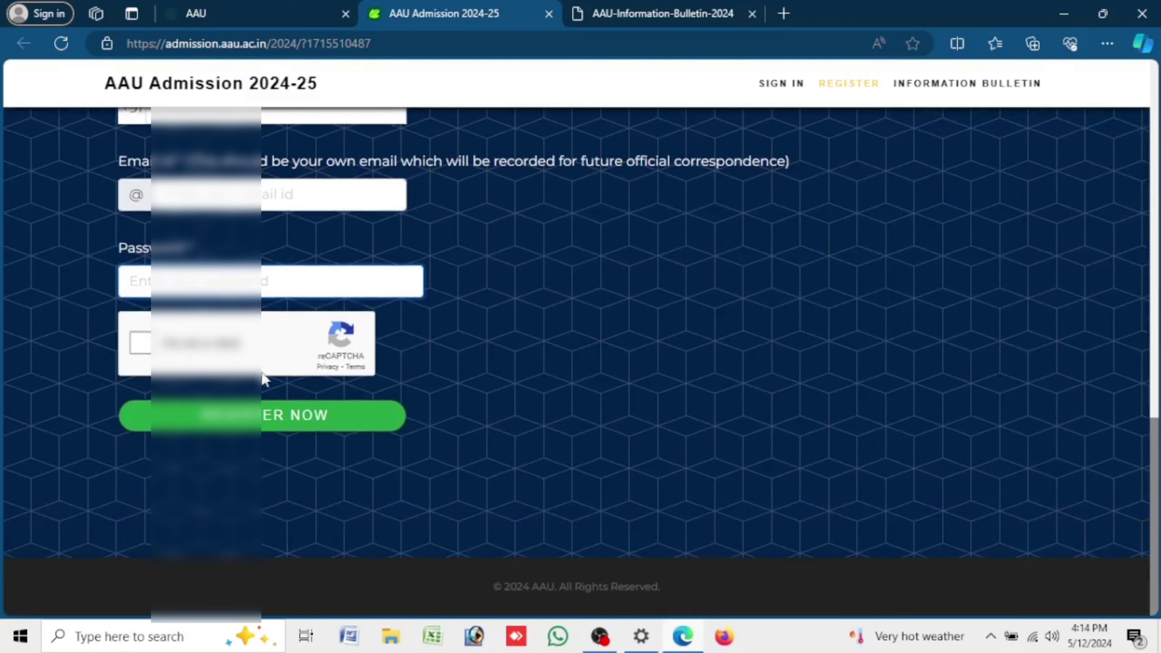
{"action": "left_click", "coordinate": [145, 349]}
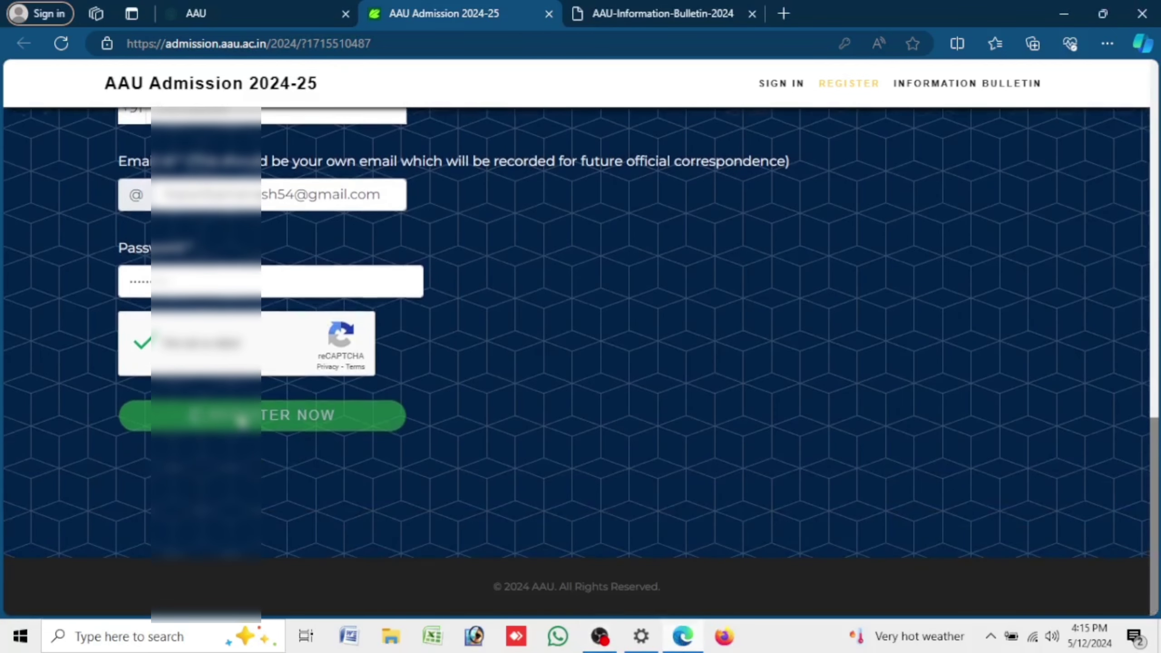
- Submit the registration, decline saving the password, and copy the new registration number
{"action": "left_click", "coordinate": [242, 420]}
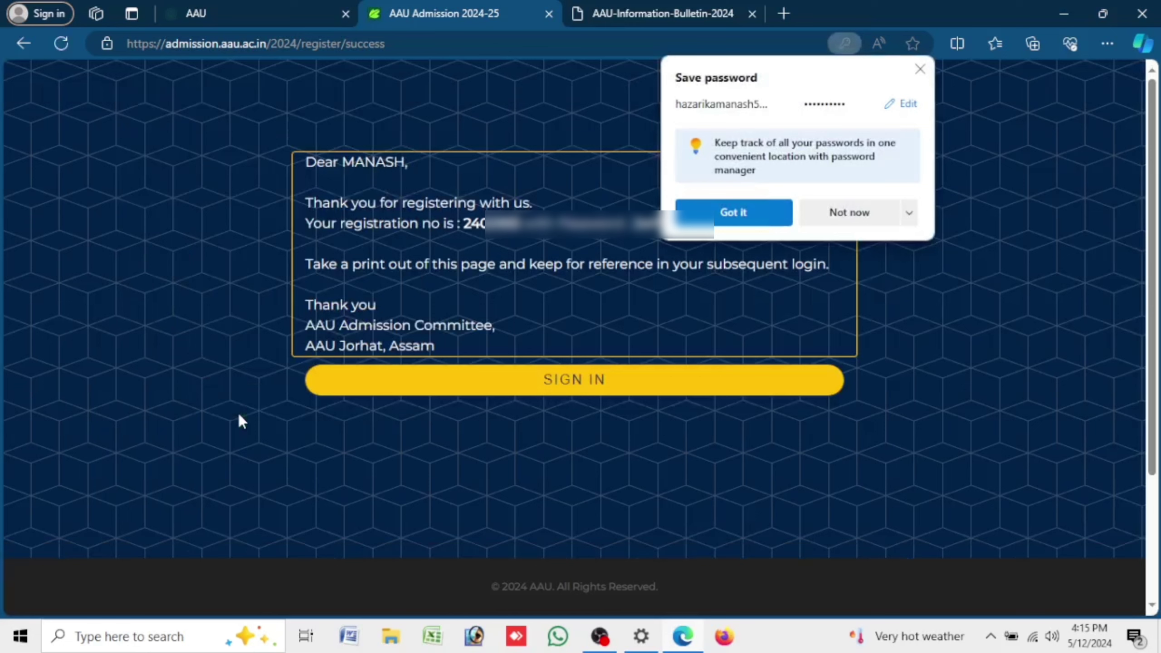
{"action": "left_click", "coordinate": [849, 213]}
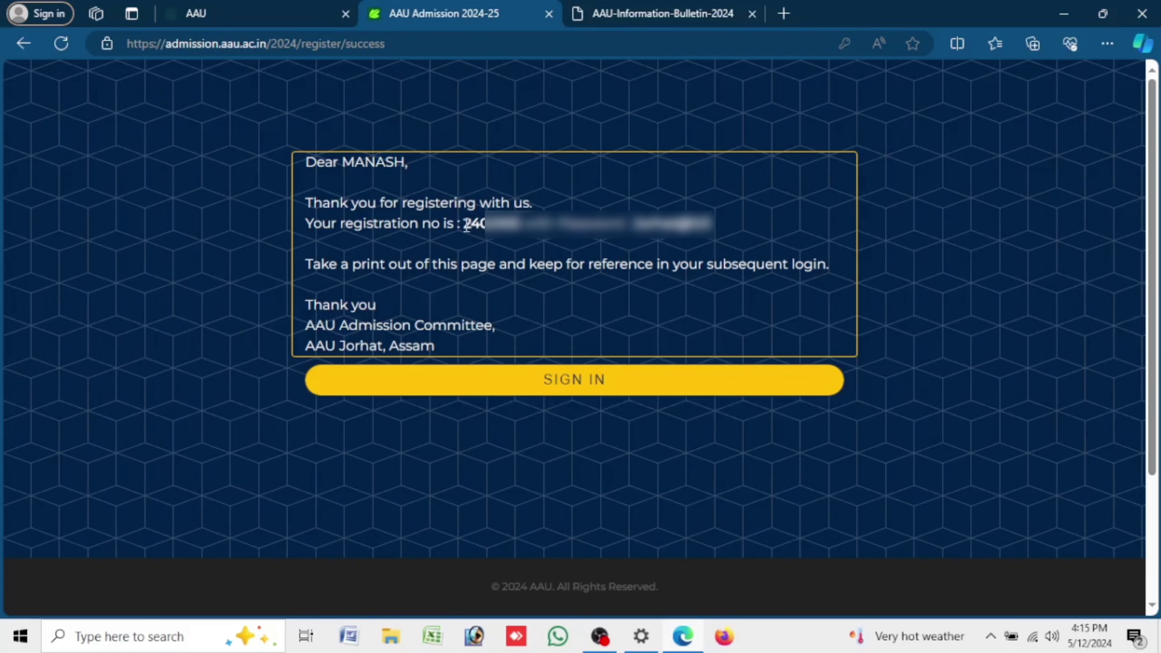
{"action": "left_click_drag", "start_coordinate": [466, 226], "coordinate": [522, 226]}
{"action": "right_click", "coordinate": [498, 219]}
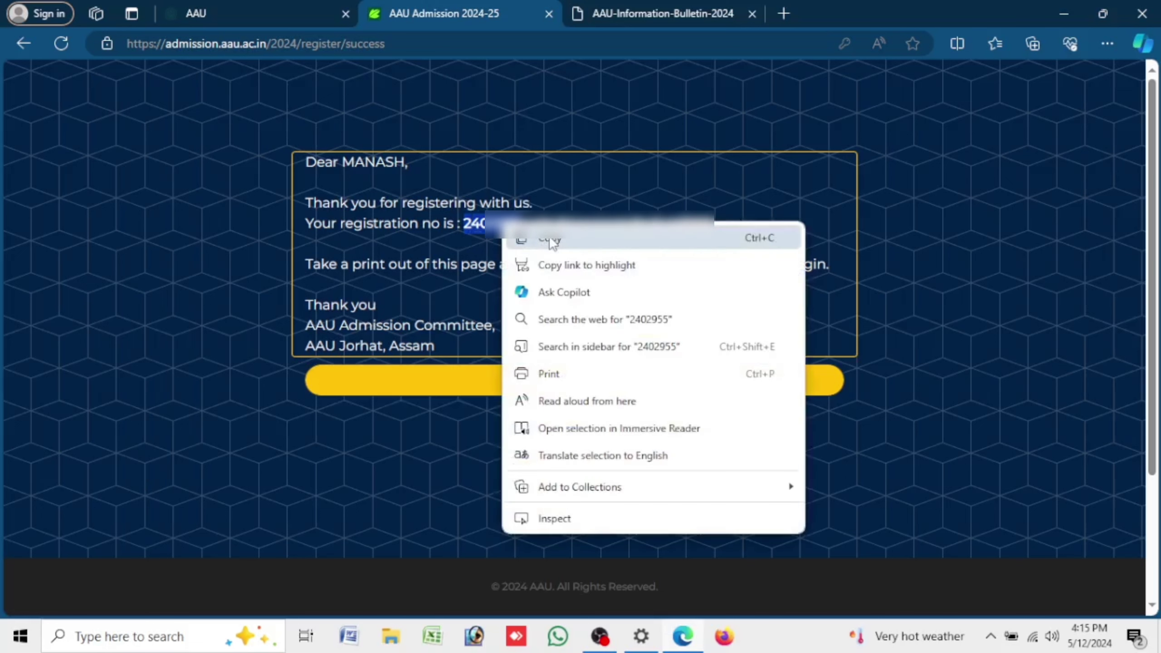
{"action": "left_click", "coordinate": [549, 236]}
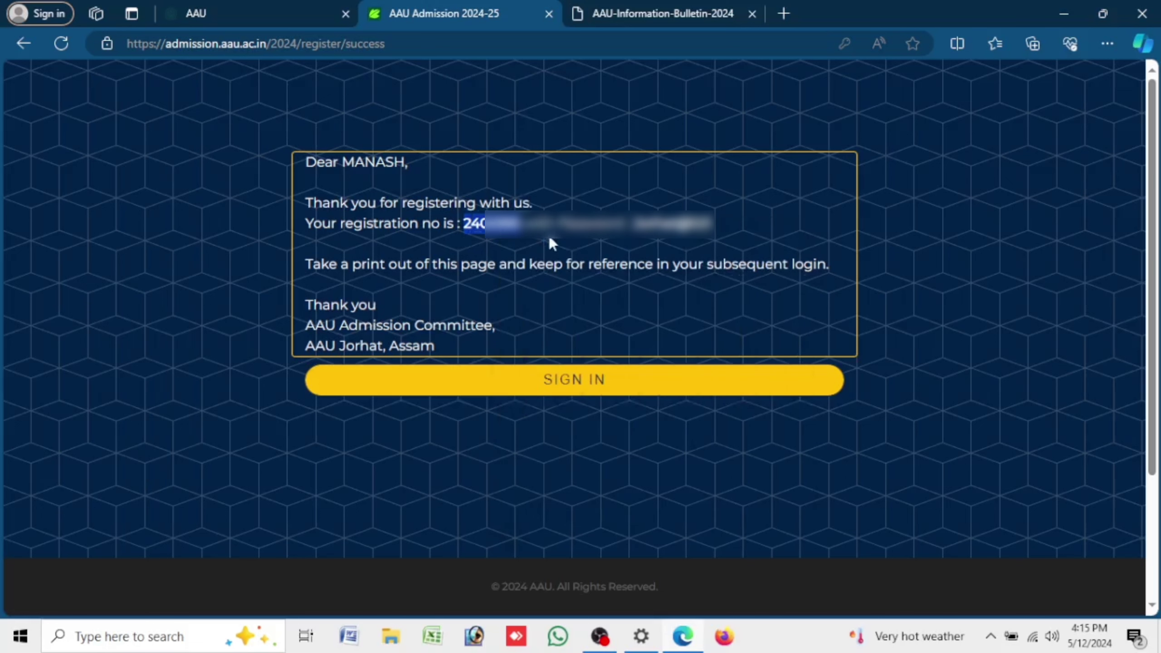
{"action": "left_click", "coordinate": [633, 384]}
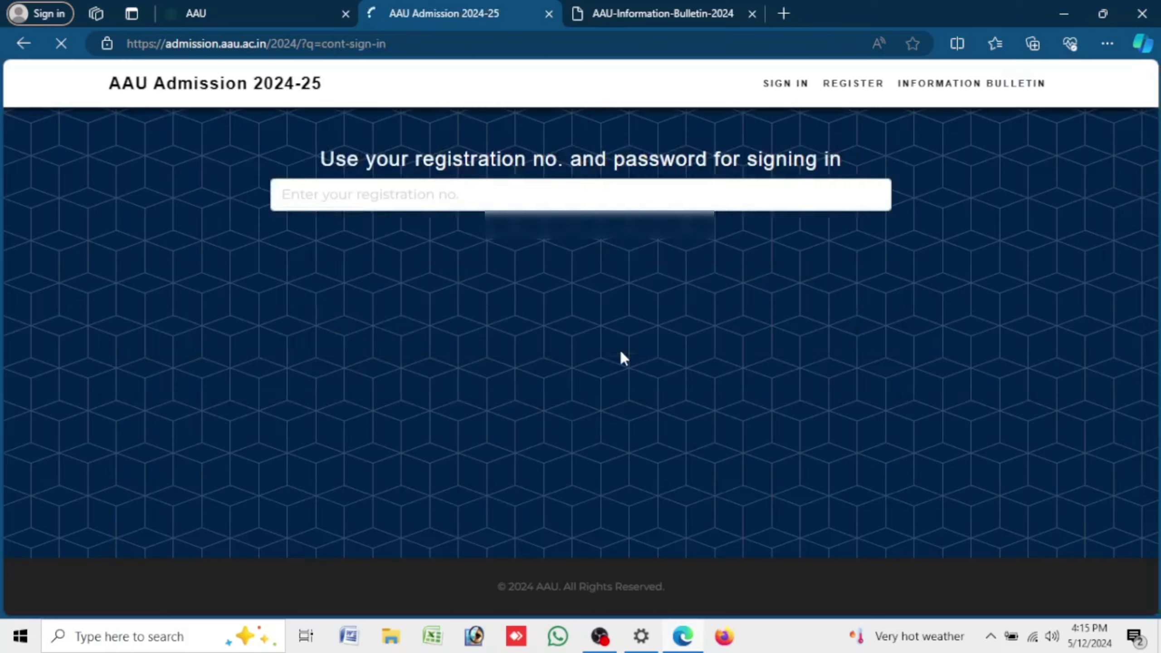
- Sign in with the pasted registration number and password, retrying after the verification alert
{"action": "left_click", "coordinate": [385, 208]}
{"action": "key", "text": "ctrl+v"}
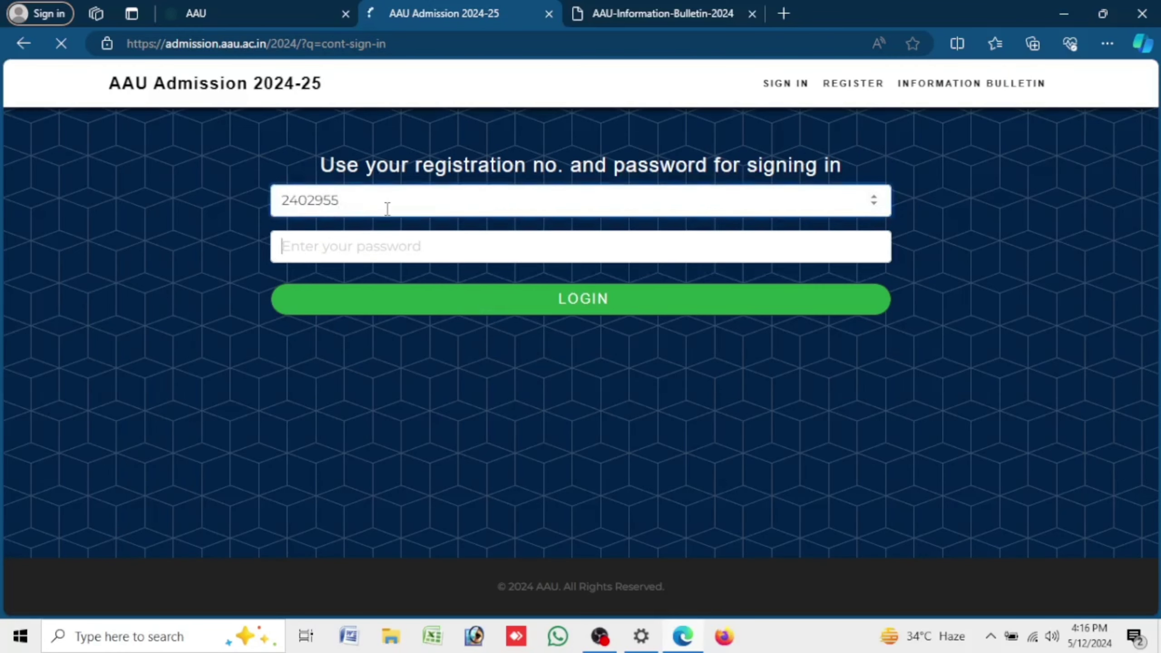
{"action": "type", "text": "1"}
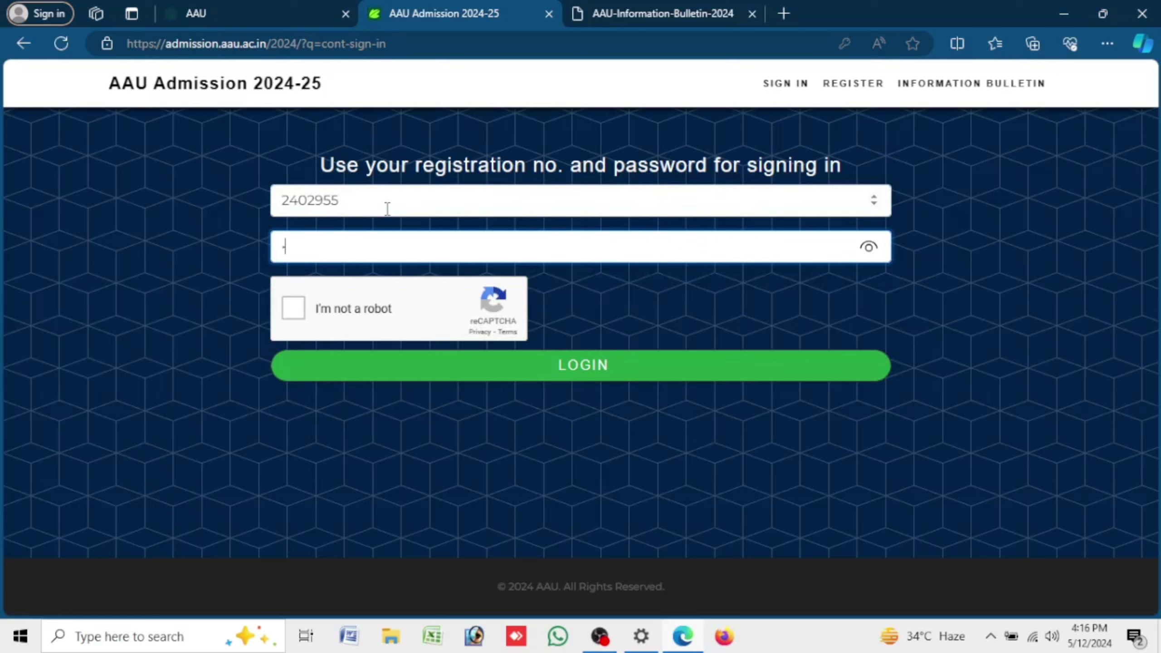
{"action": "type", "text": "25"}
{"action": "left_click", "coordinate": [294, 310]}
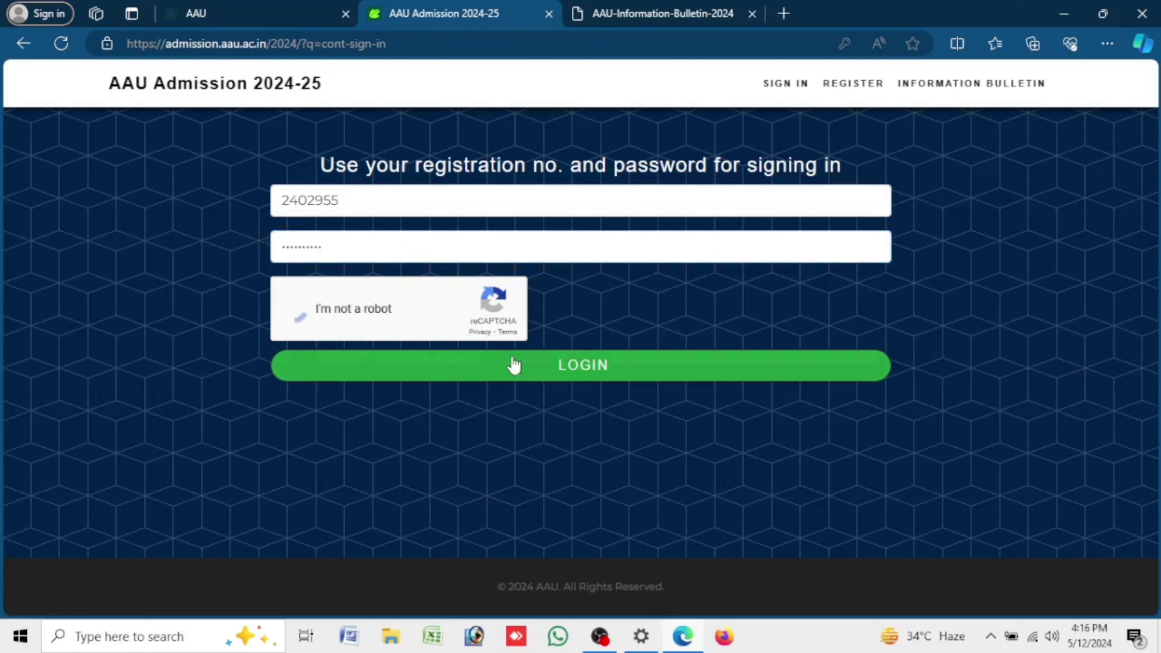
{"action": "left_click", "coordinate": [586, 366]}
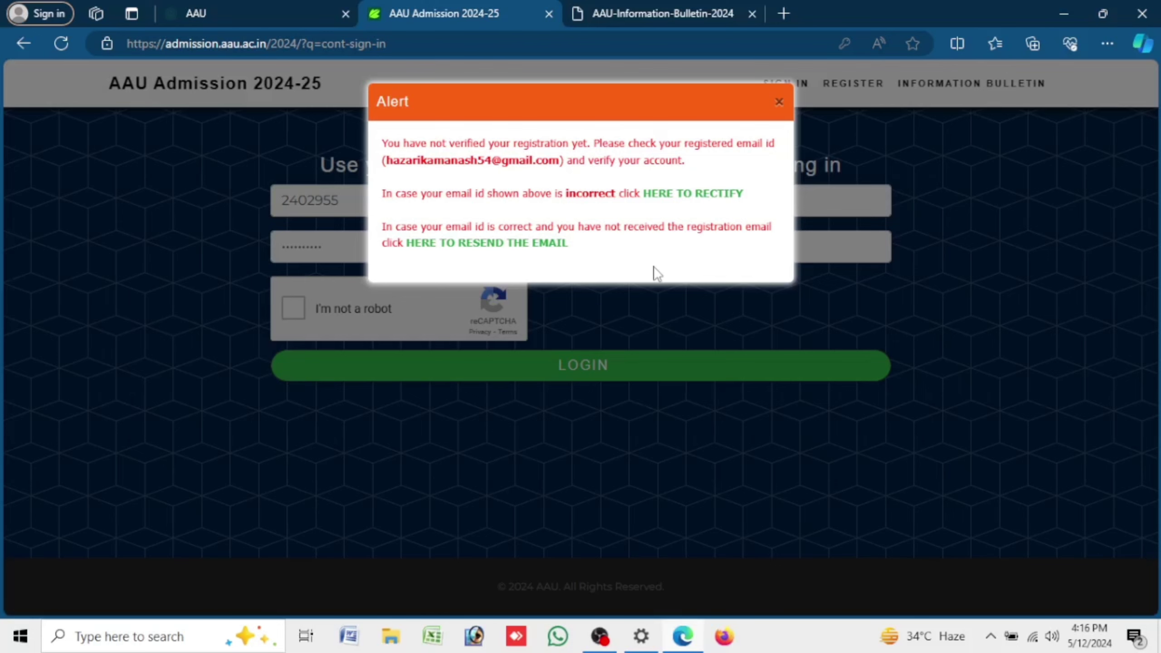
{"action": "left_click", "coordinate": [613, 374]}
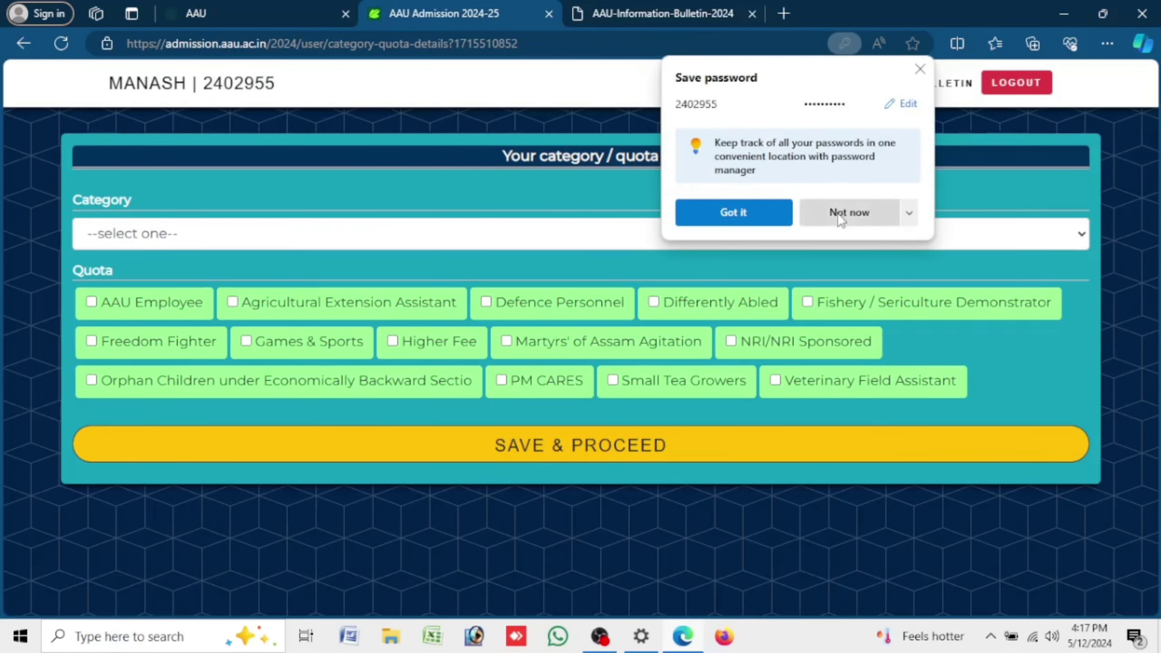
- Choose Unreserved category and No for Economically Weaker Section with no quota, then save
{"action": "left_click", "coordinate": [848, 213]}
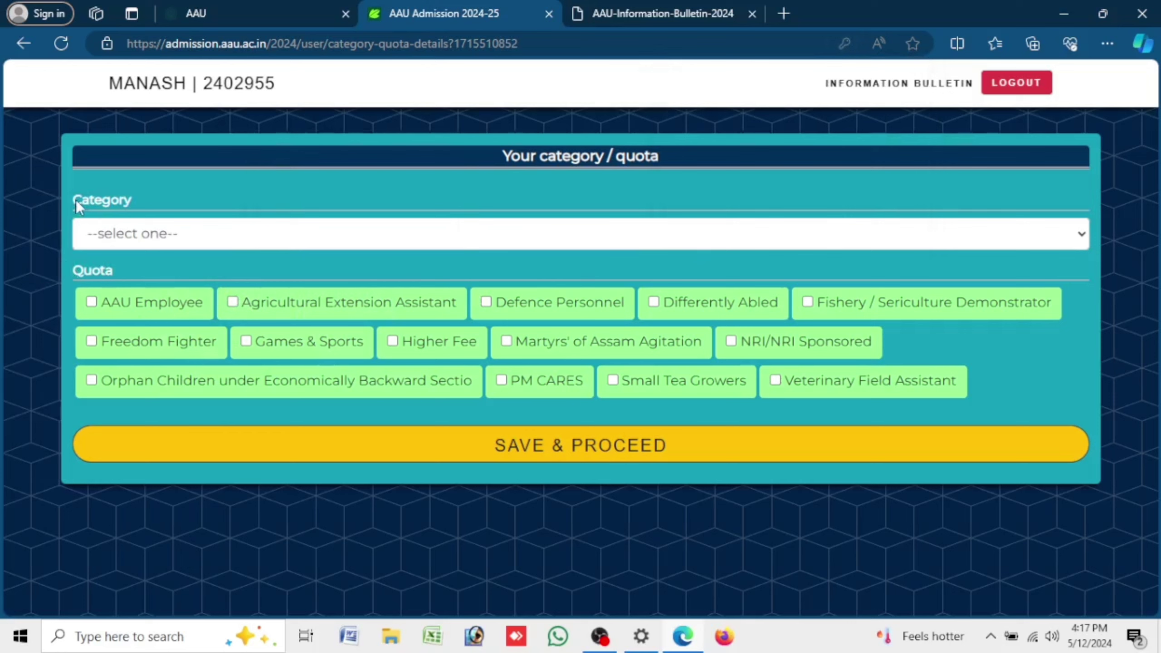
{"action": "left_click_drag", "start_coordinate": [77, 204], "coordinate": [153, 204]}
{"action": "left_click", "coordinate": [203, 237]}
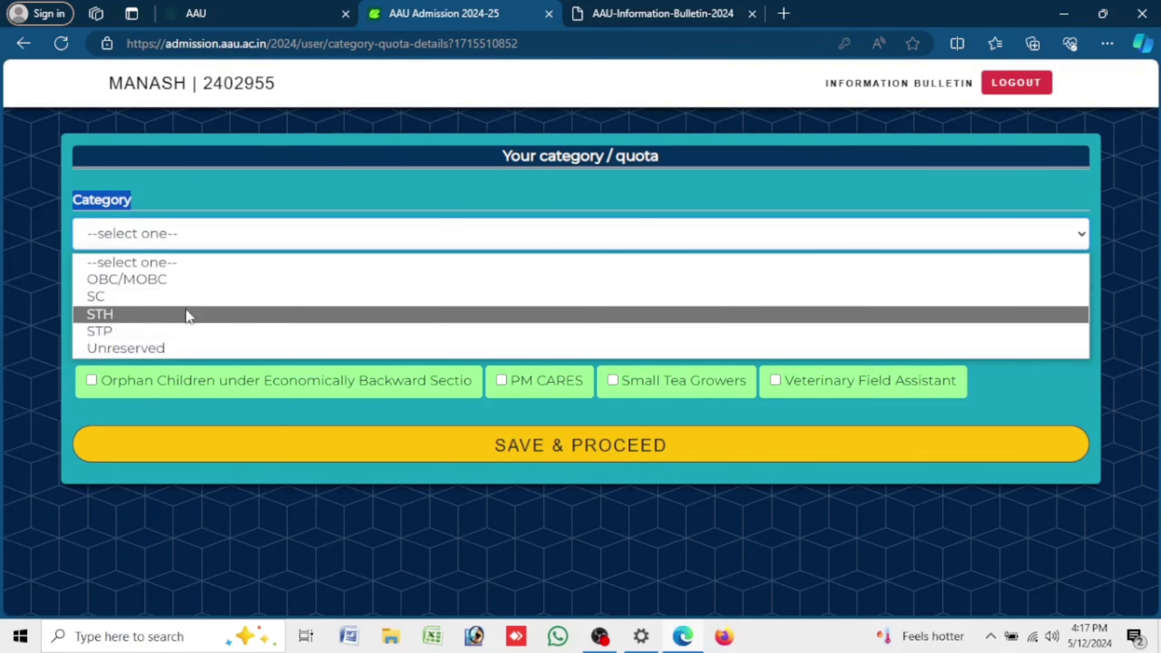
{"action": "left_click", "coordinate": [180, 349]}
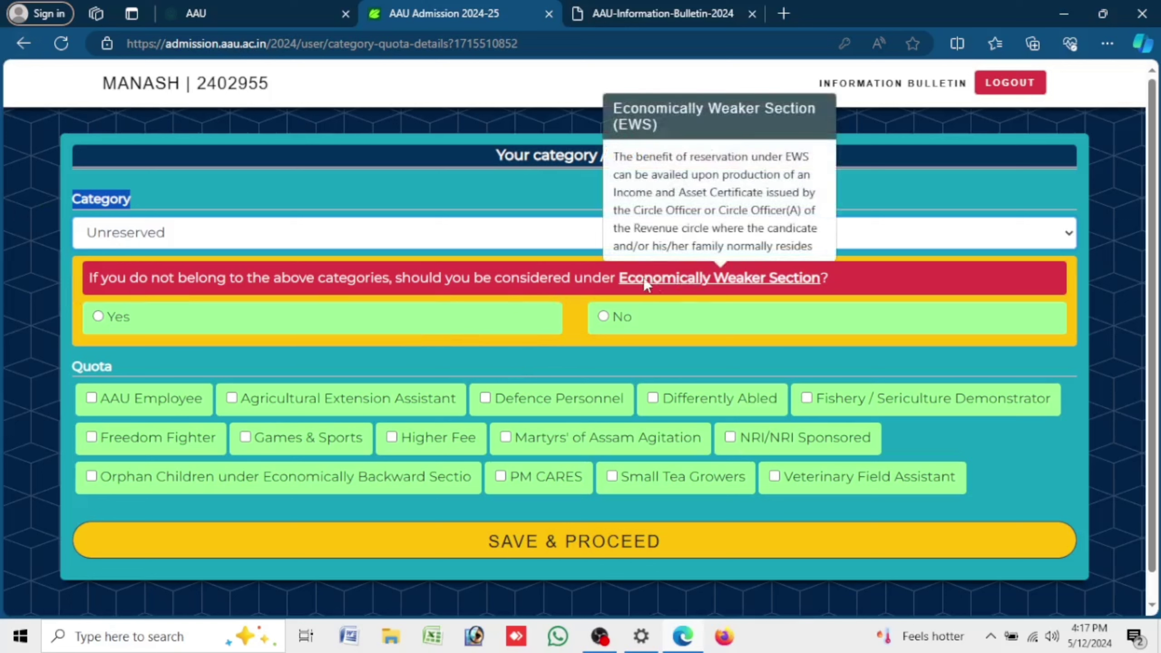
{"action": "mouse_move", "coordinate": [693, 276]}
{"action": "left_click", "coordinate": [693, 276]}
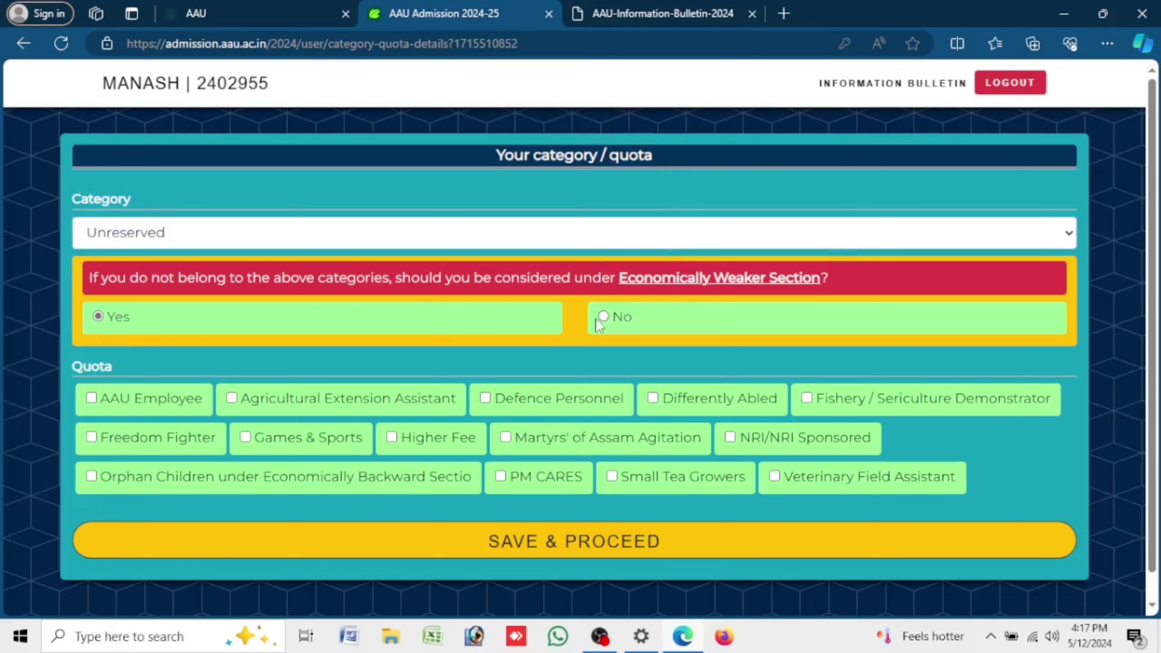
{"action": "left_click", "coordinate": [616, 323]}
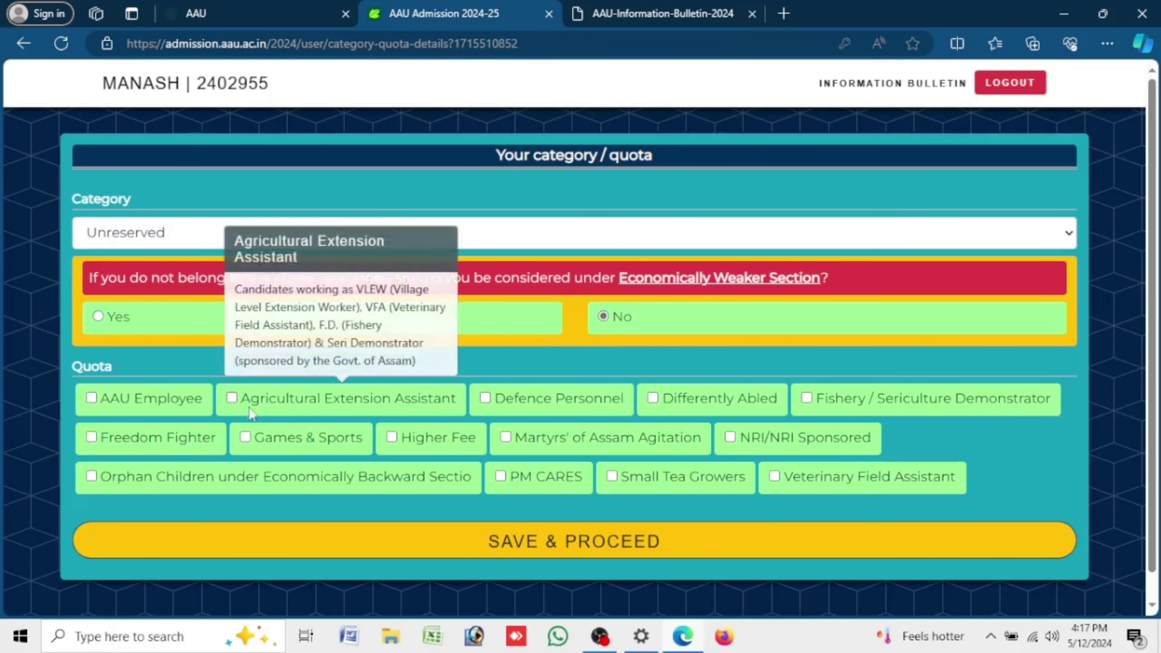
{"action": "left_click_drag", "start_coordinate": [76, 366], "coordinate": [129, 363]}
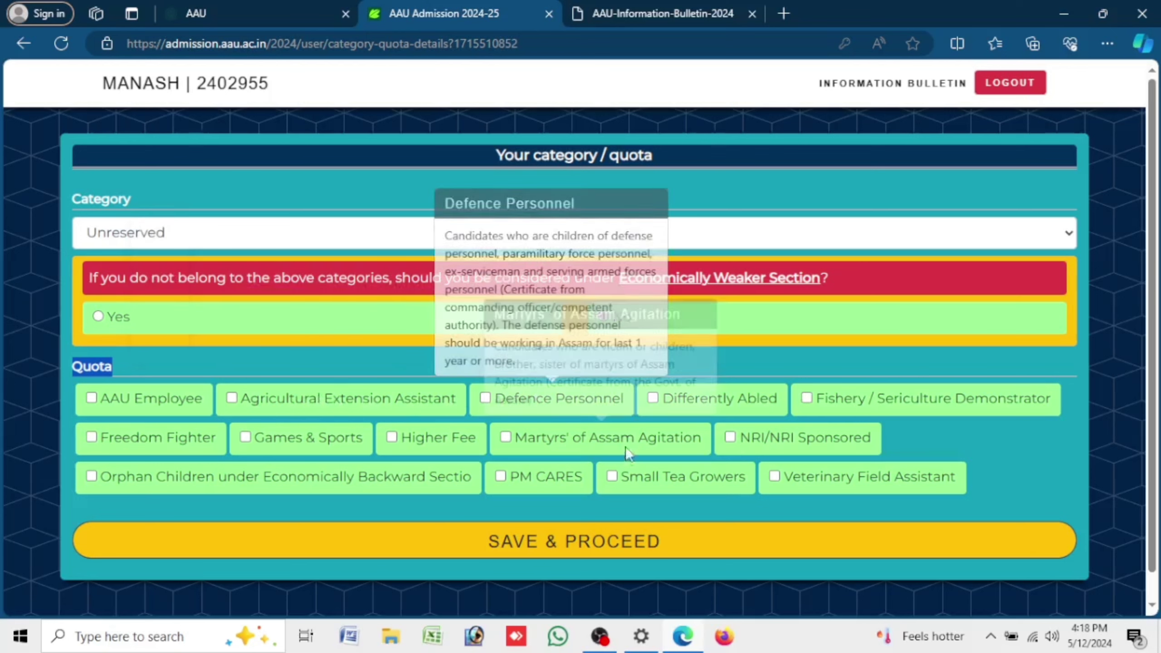
{"action": "mouse_move", "coordinate": [418, 452]}
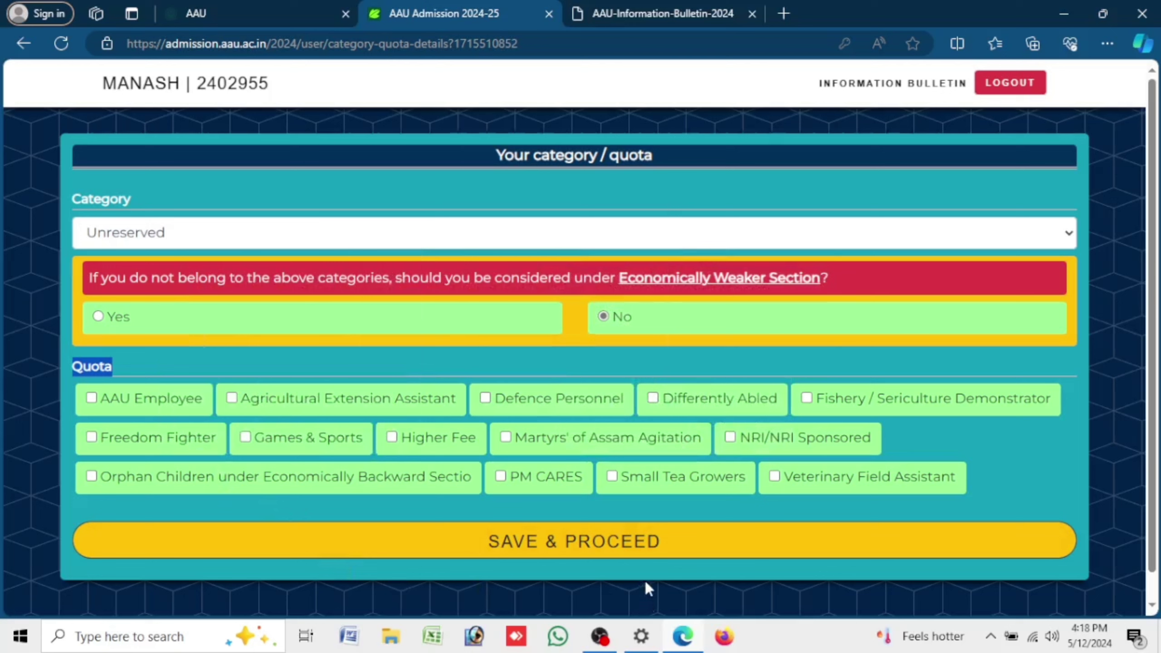
{"action": "left_click", "coordinate": [620, 556]}
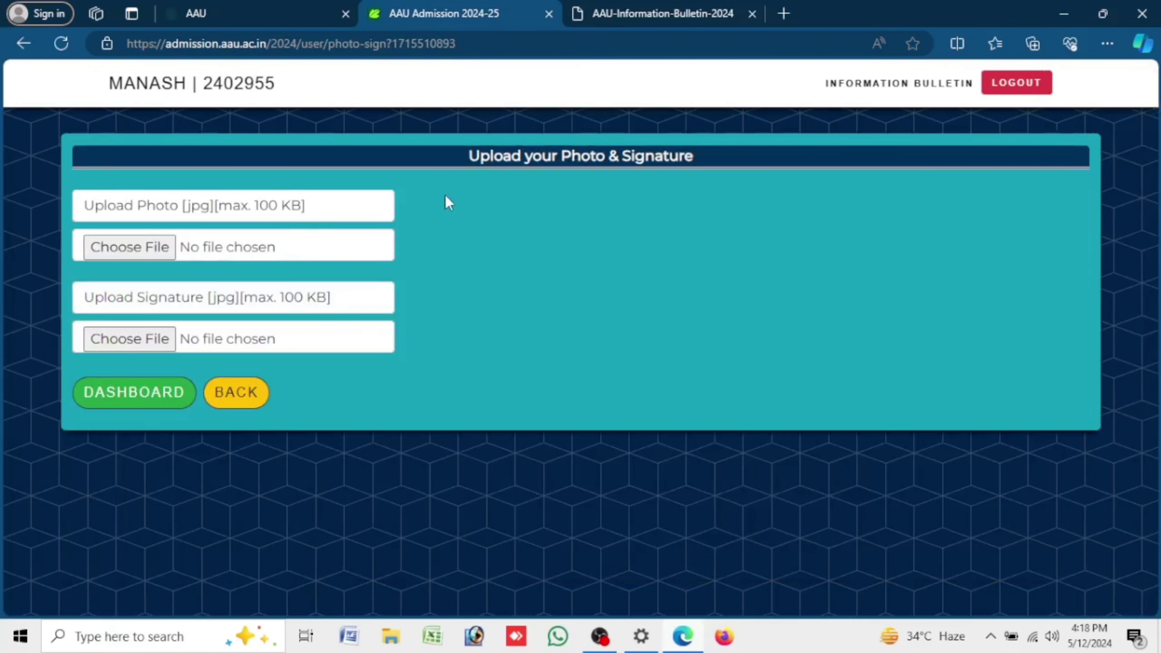
- Upload and crop the applicant's photo, then proceed to the personal details page
{"action": "left_click_drag", "start_coordinate": [474, 156], "coordinate": [787, 153]}
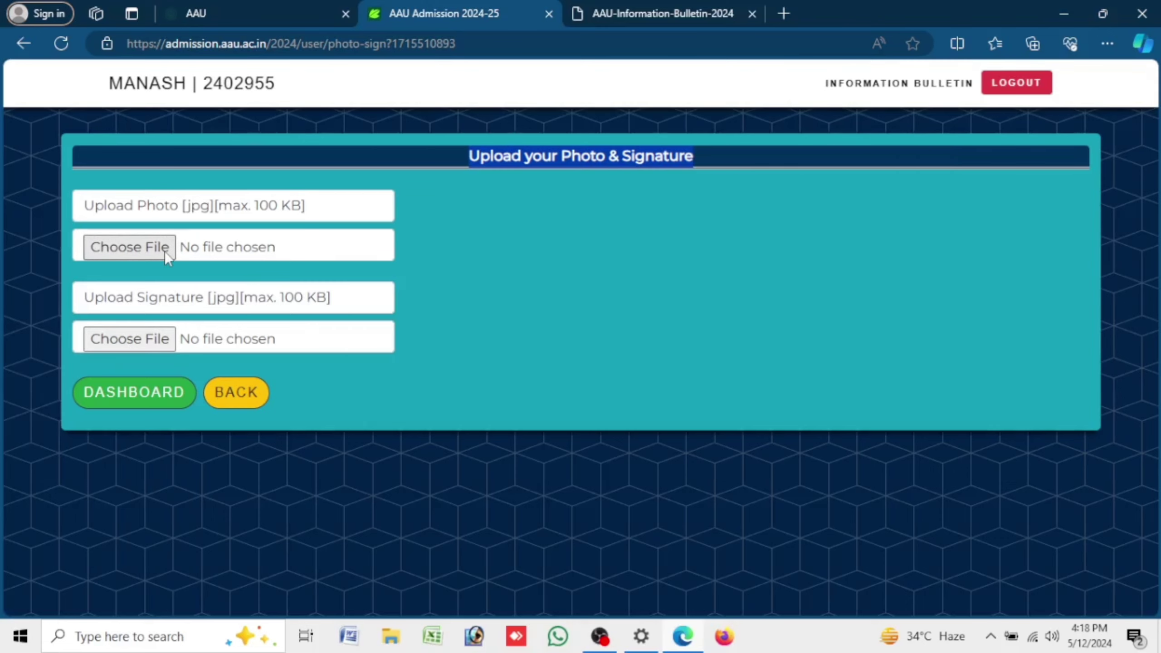
{"action": "left_click", "coordinate": [165, 252]}
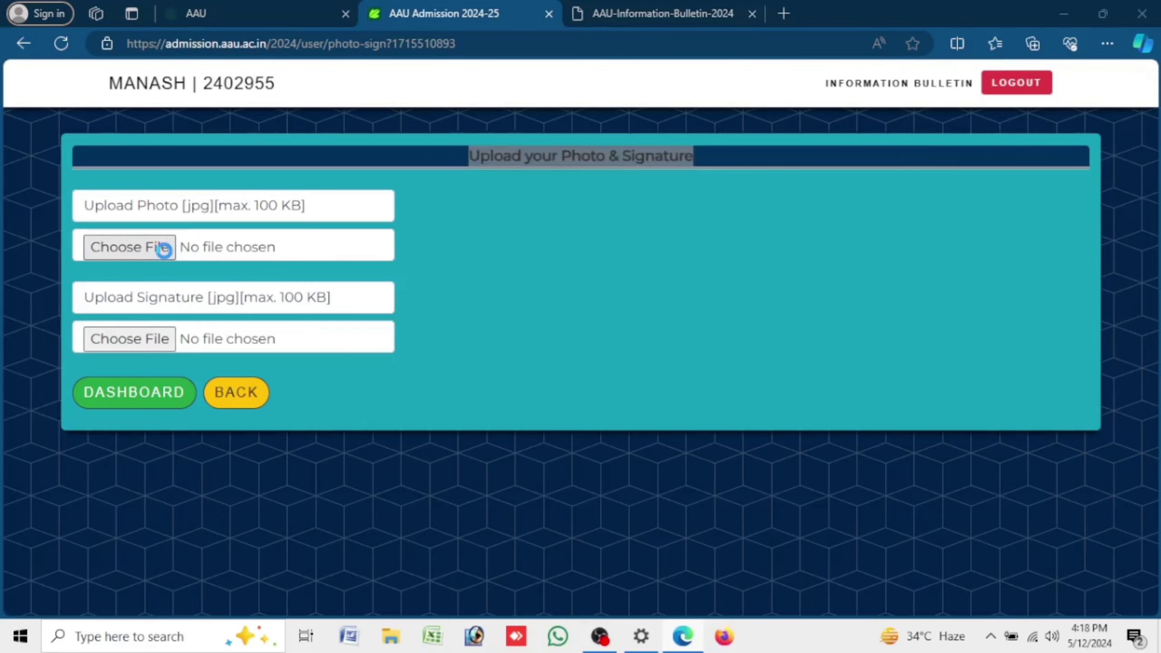
{"action": "double_click", "coordinate": [163, 257]}
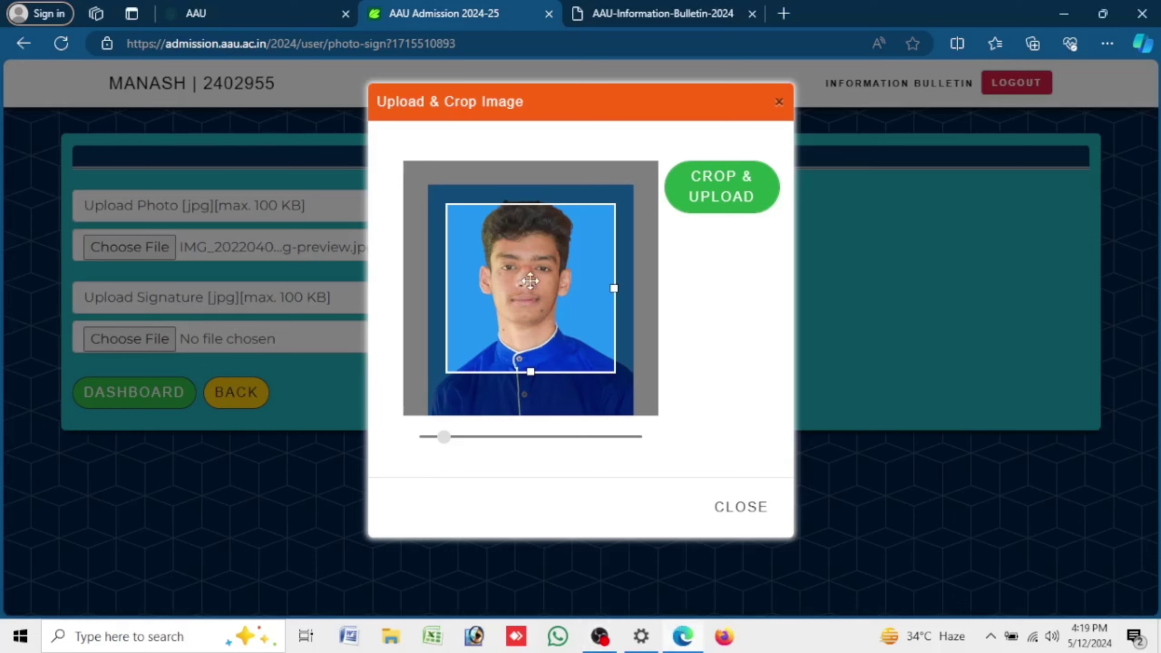
{"action": "scroll", "coordinate": [530, 281], "scroll_direction": "down", "scroll_amount": 3}
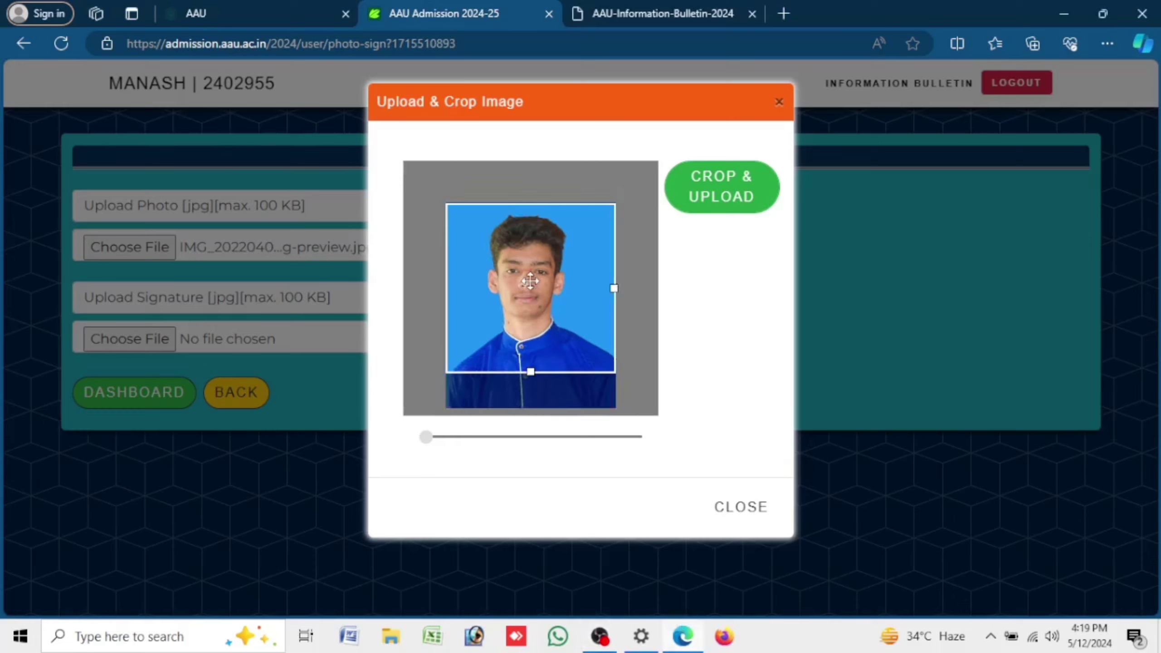
{"action": "left_click_drag", "start_coordinate": [547, 306], "coordinate": [549, 312]}
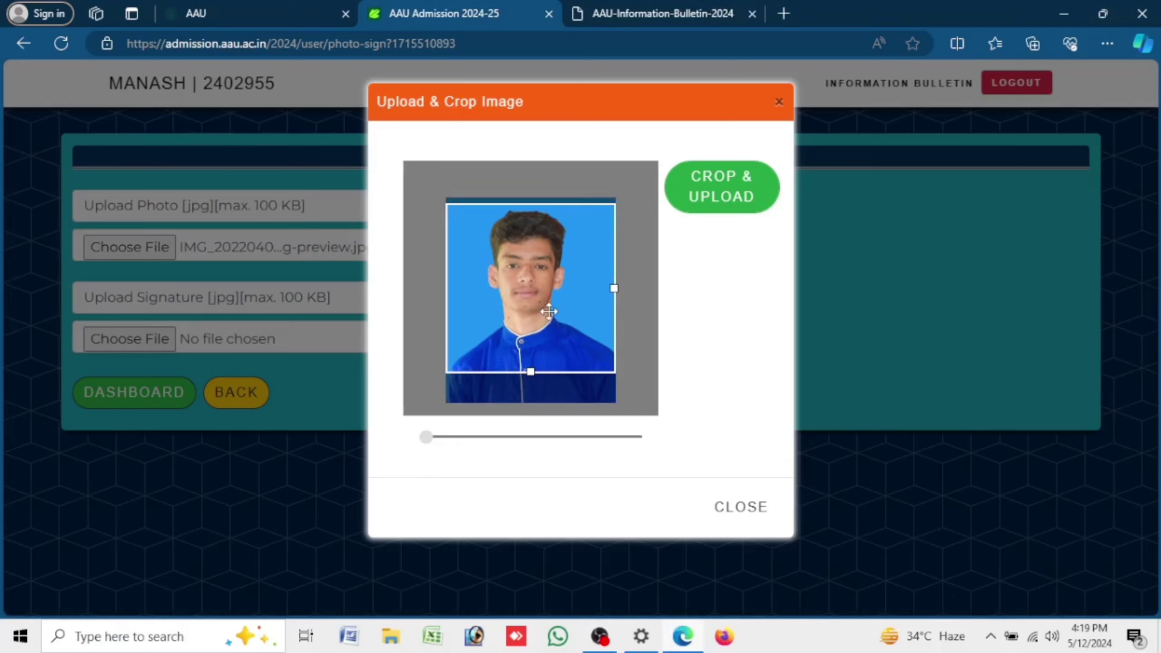
{"action": "left_click", "coordinate": [714, 192]}
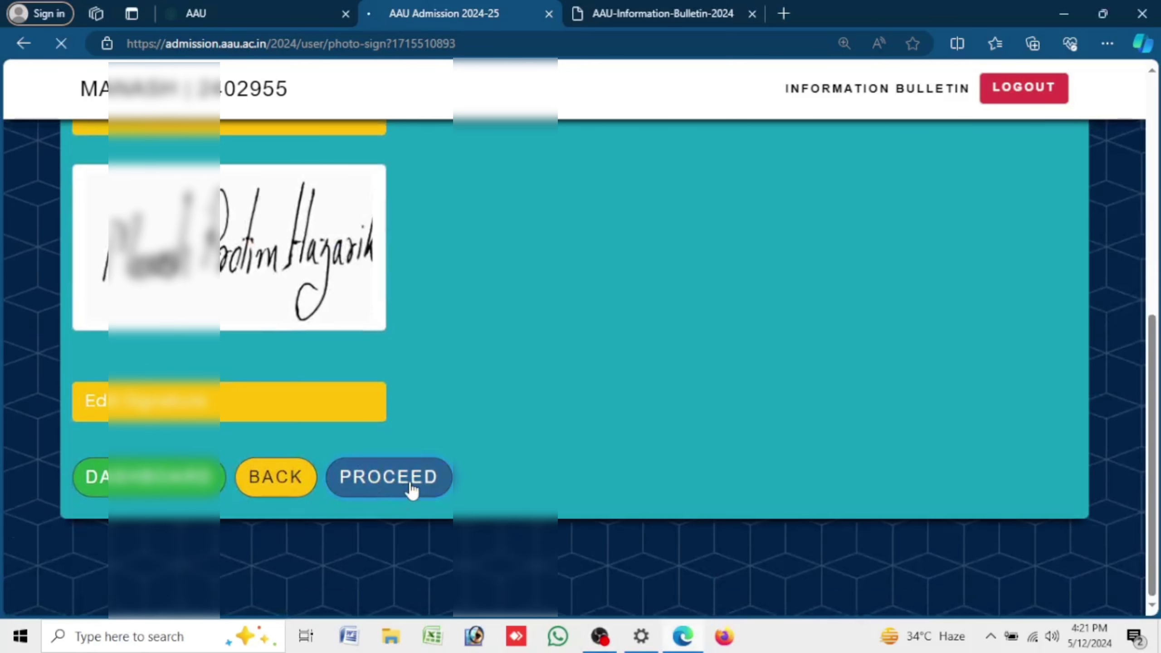
{"action": "left_click", "coordinate": [409, 487]}
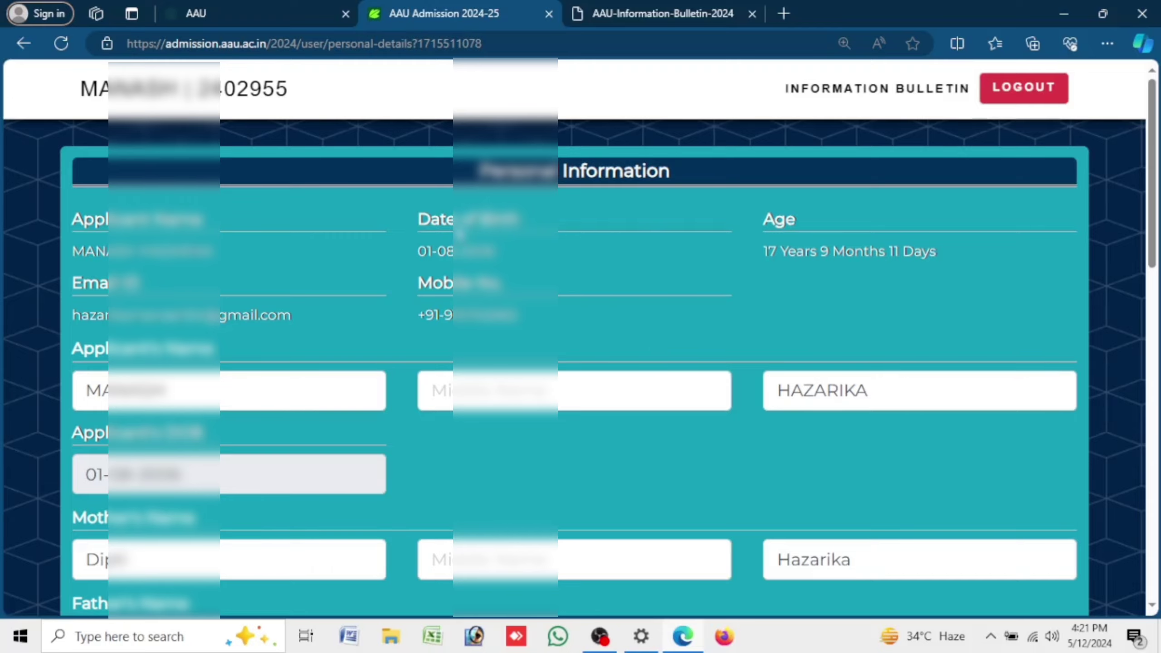
- Pick AB+ for Blood Group, Hinduism for Religion and Unmarried for Marital Status
{"action": "scroll", "coordinate": [457, 242], "scroll_direction": "down", "scroll_amount": 5}
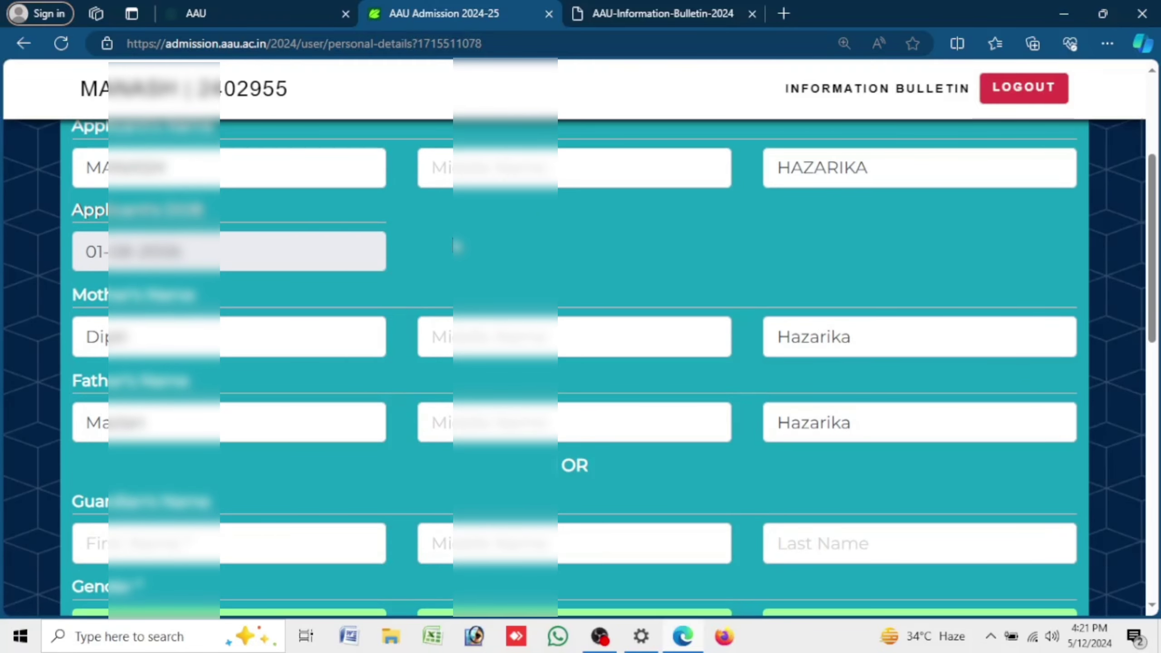
{"action": "scroll", "coordinate": [457, 246], "scroll_direction": "down", "scroll_amount": 10}
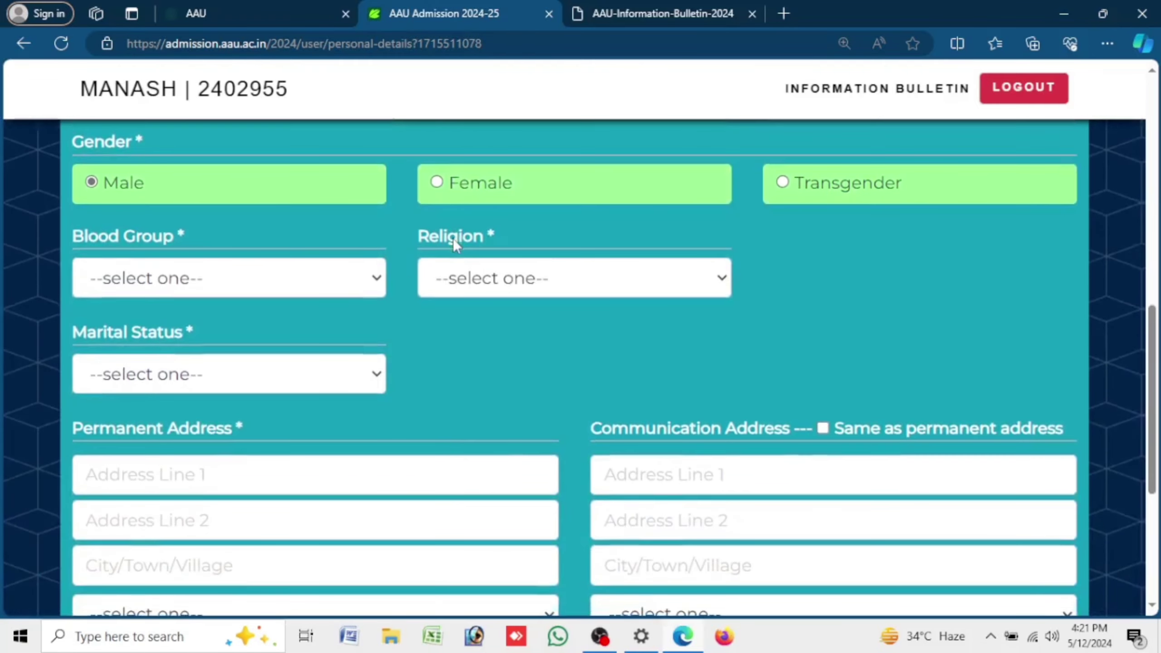
{"action": "left_click", "coordinate": [185, 288]}
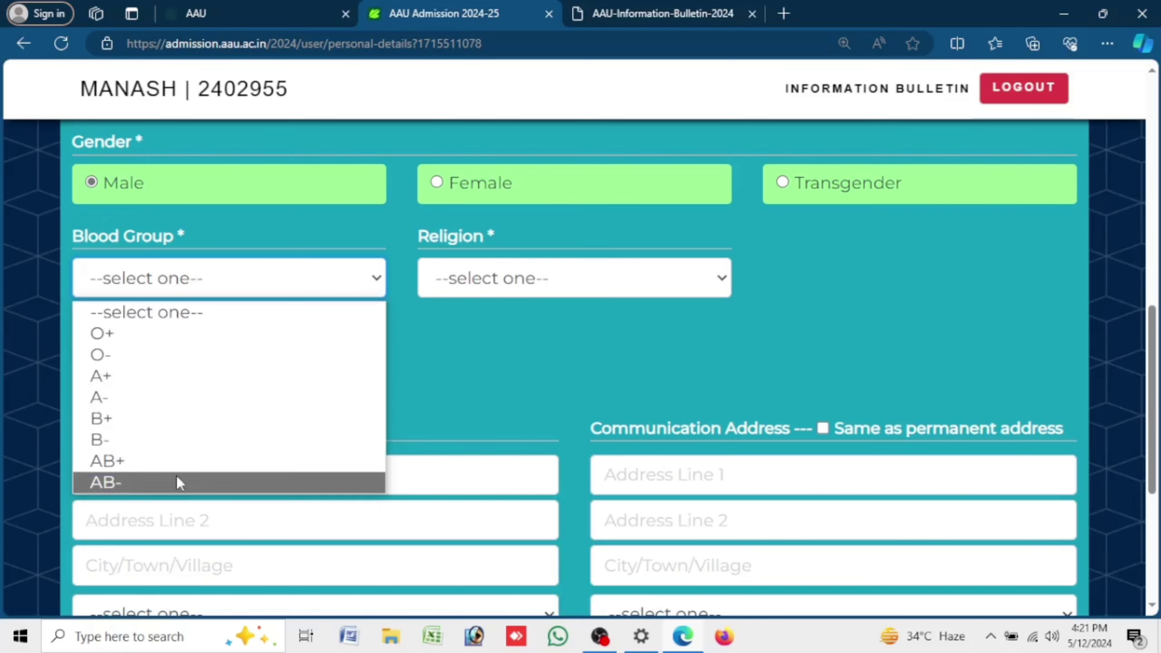
{"action": "left_click", "coordinate": [183, 462]}
{"action": "left_click", "coordinate": [551, 277]}
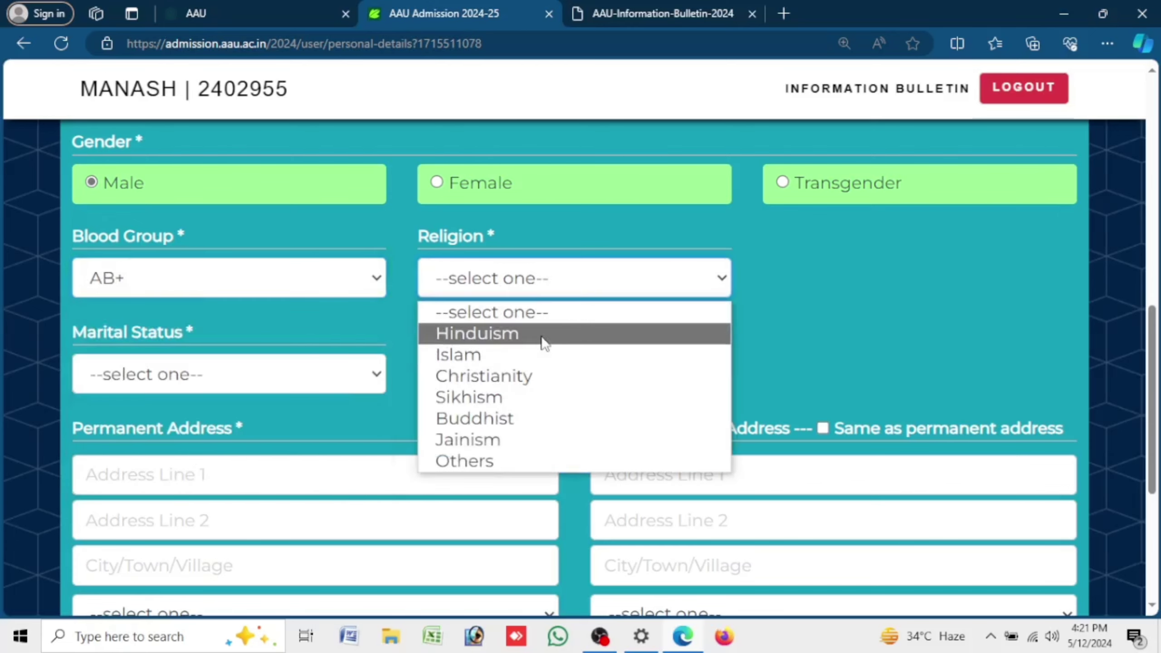
{"action": "left_click", "coordinate": [541, 334]}
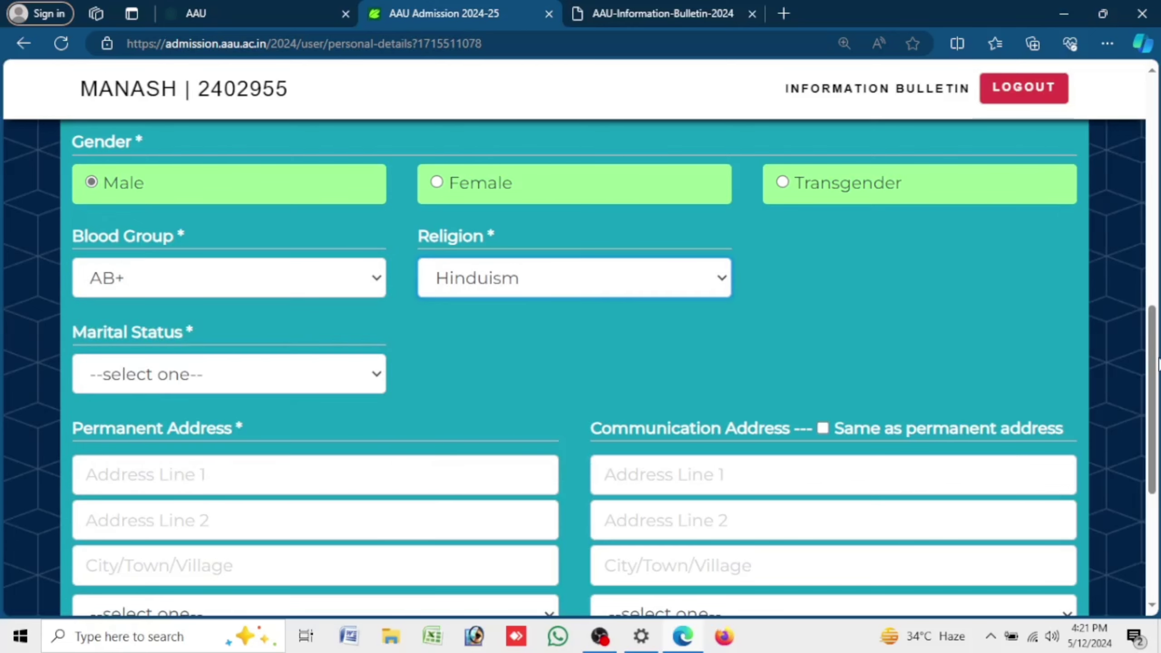
{"action": "left_click", "coordinate": [242, 380]}
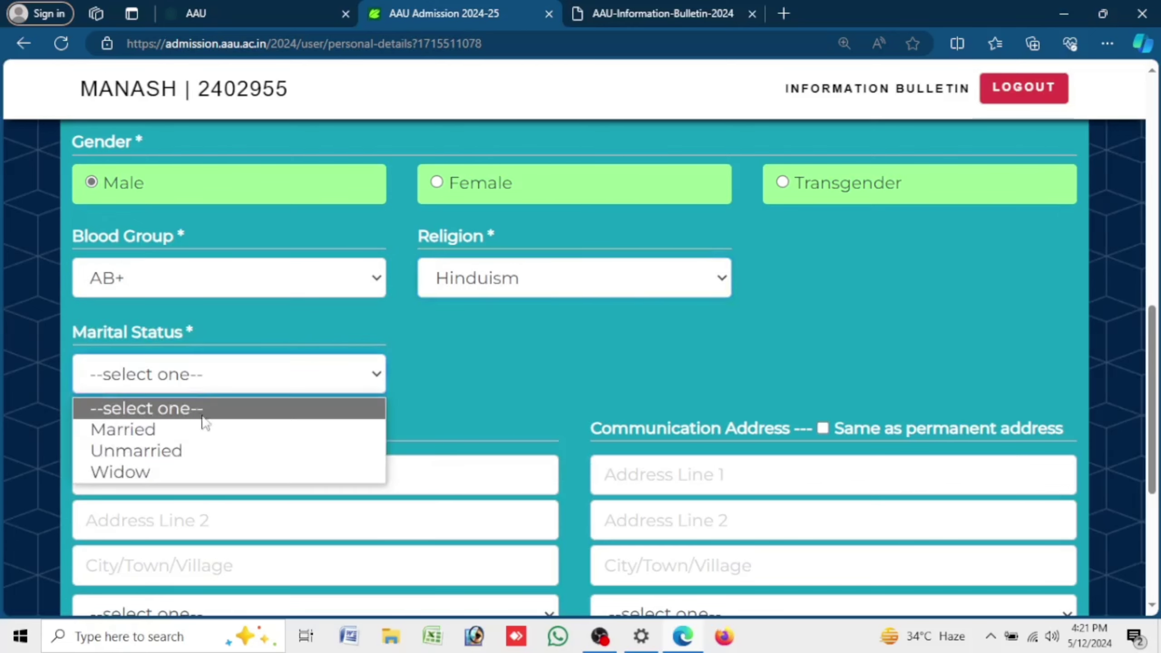
{"action": "left_click", "coordinate": [189, 446]}
- Enter the applicant's permanent address in Address Line 1, Address Line 2 and City/Town/Village
{"action": "scroll", "coordinate": [365, 448], "scroll_direction": "down", "scroll_amount": 3}
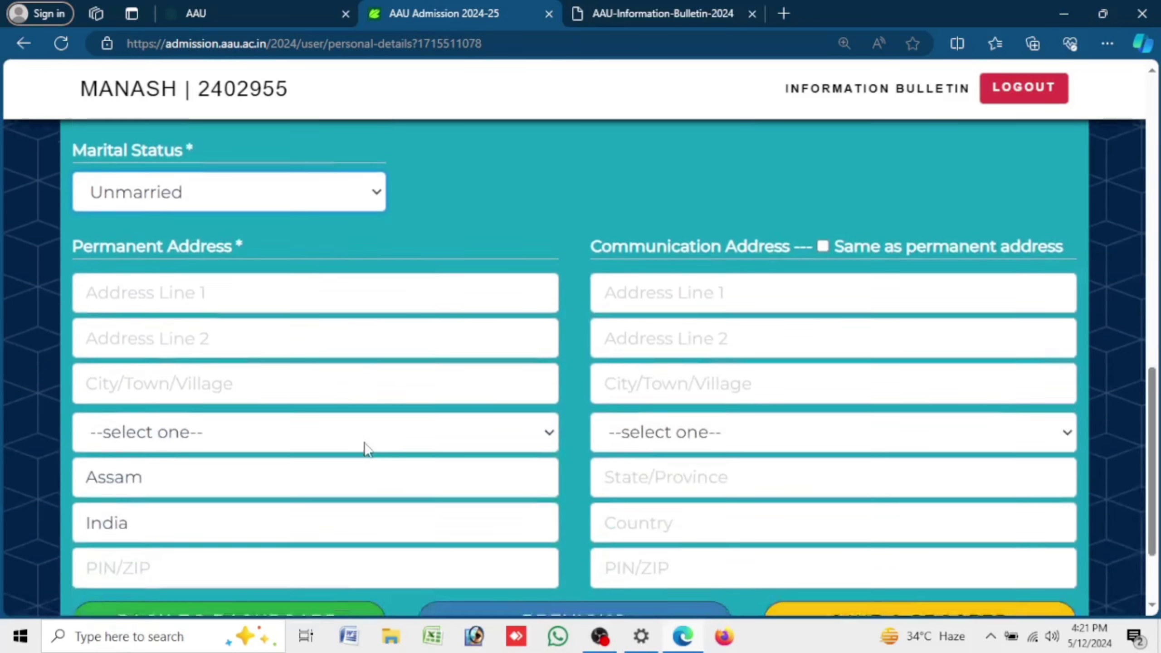
{"action": "scroll", "coordinate": [366, 448], "scroll_direction": "down", "scroll_amount": 1}
{"action": "left_click", "coordinate": [323, 257]}
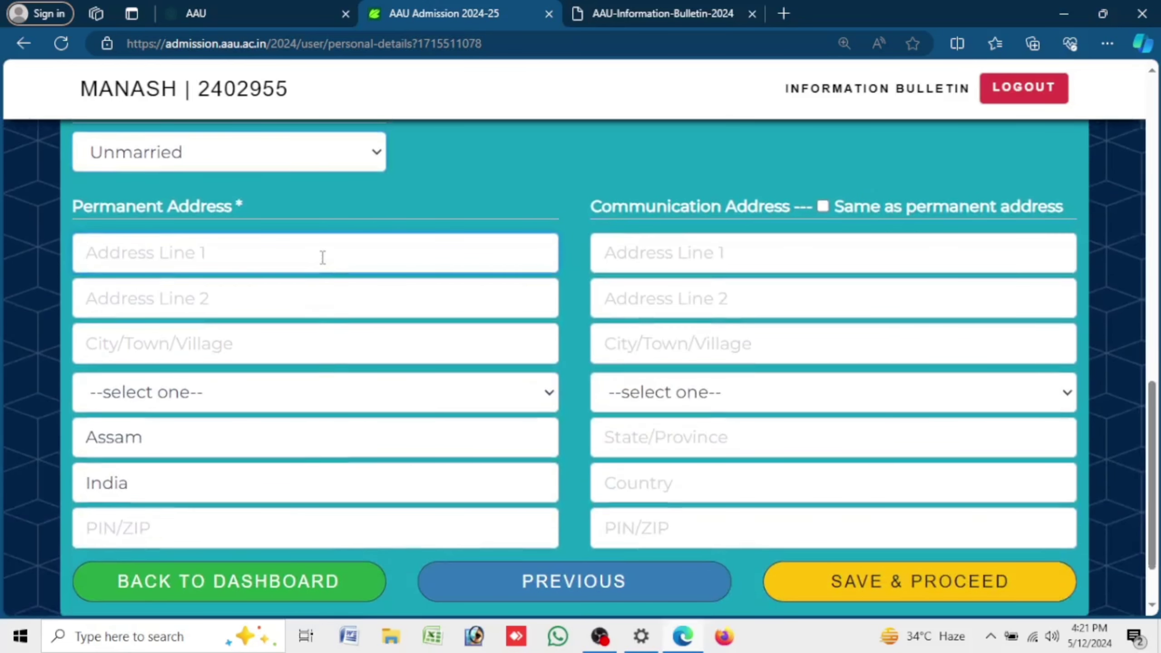
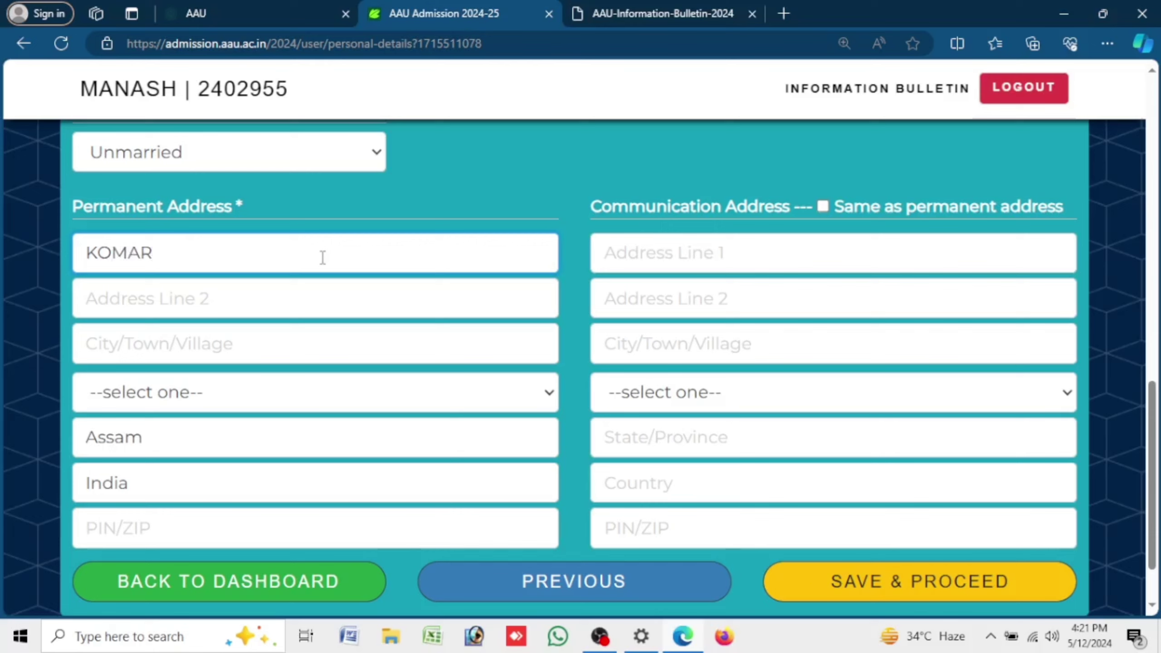
{"action": "key", "text": "Tab"}
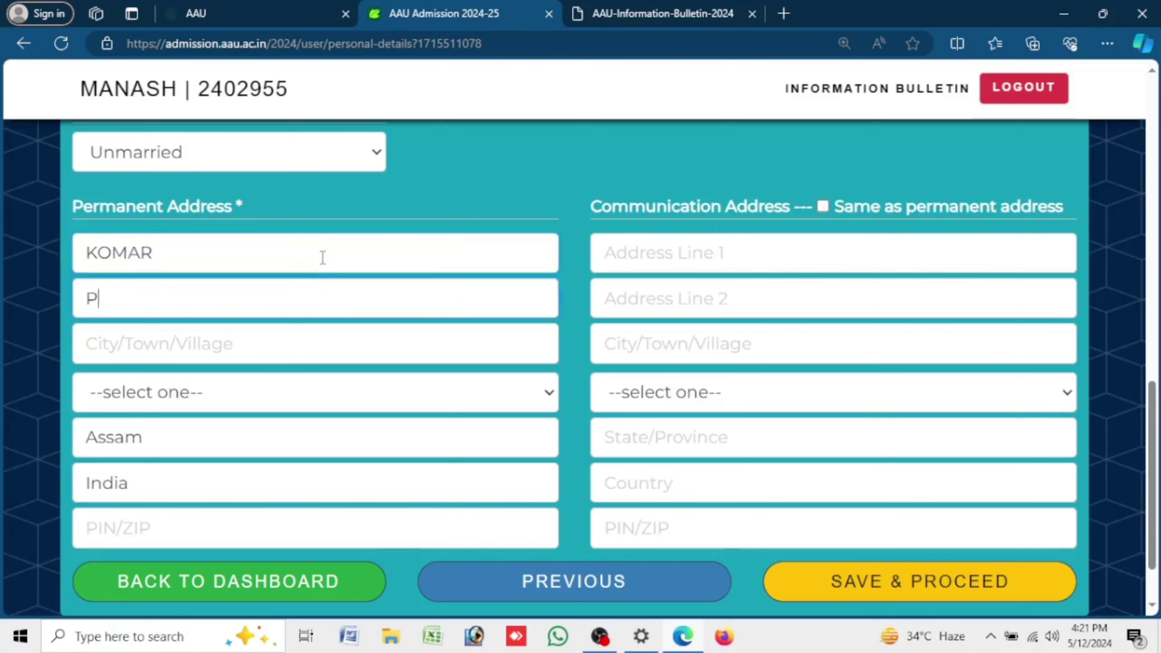
{"action": "left_click", "coordinate": [258, 333]}
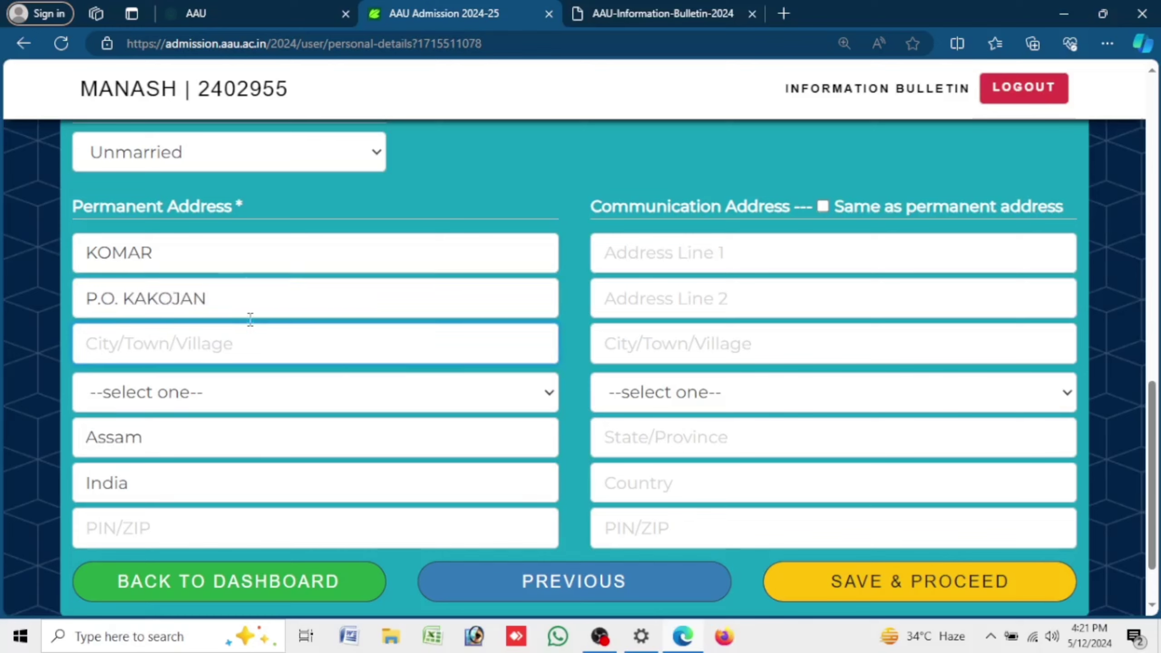
{"action": "type", "text": "KOMAR"}
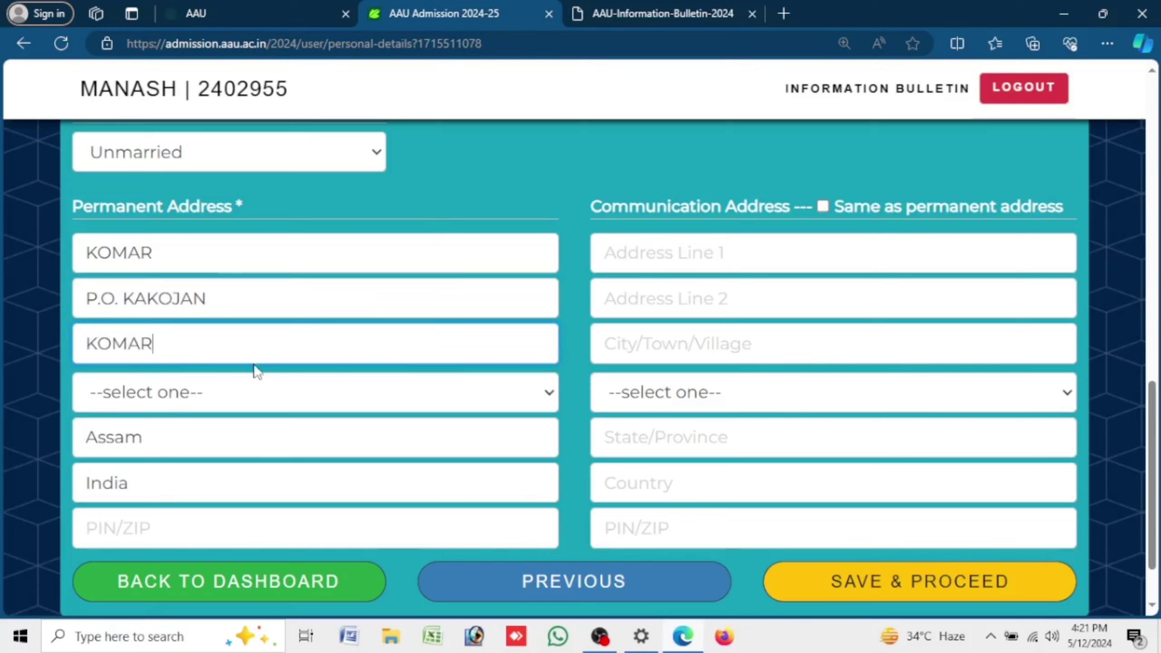
- Choose the permanent address district and enter the PIN code, correcting a mistyped value
{"action": "left_click", "coordinate": [240, 382]}
{"action": "scroll", "coordinate": [229, 309], "scroll_direction": "down", "scroll_amount": 1}
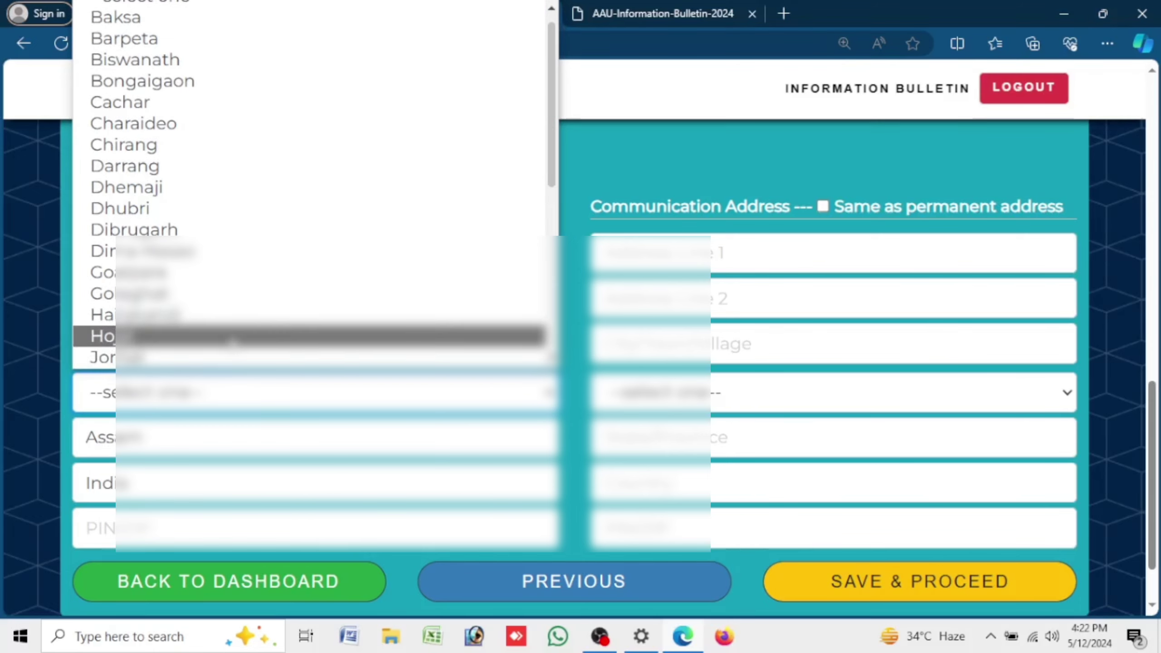
{"action": "left_click", "coordinate": [196, 359]}
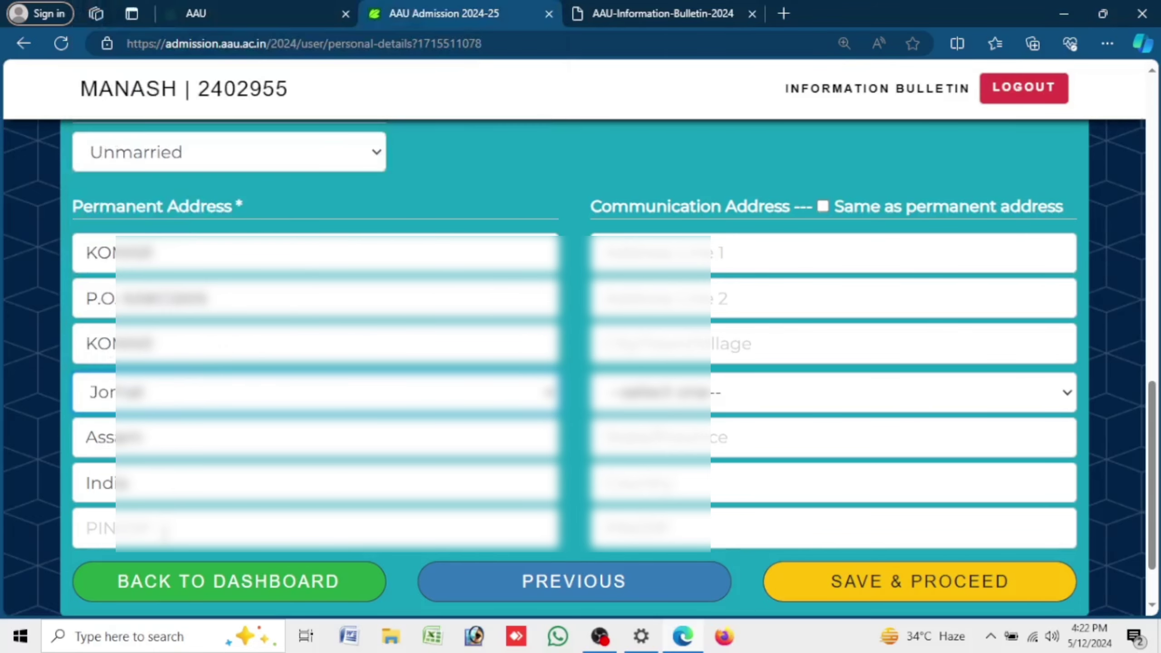
{"action": "left_click", "coordinate": [160, 531]}
{"action": "type", "text": "788"}
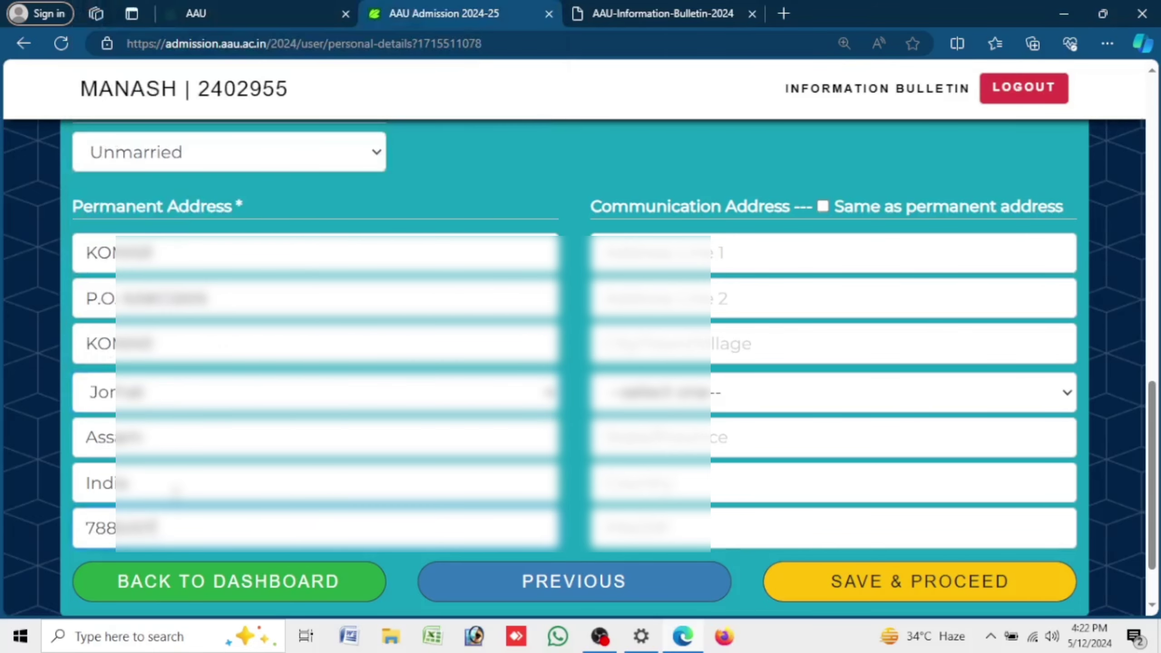
{"action": "left_click_drag", "start_coordinate": [175, 538], "coordinate": [41, 545]}
{"action": "type", "text": "785"}
- Copy the permanent address as the communication address and save the personal details
{"action": "left_click_drag", "start_coordinate": [589, 209], "coordinate": [1071, 209]}
{"action": "left_click", "coordinate": [822, 208]}
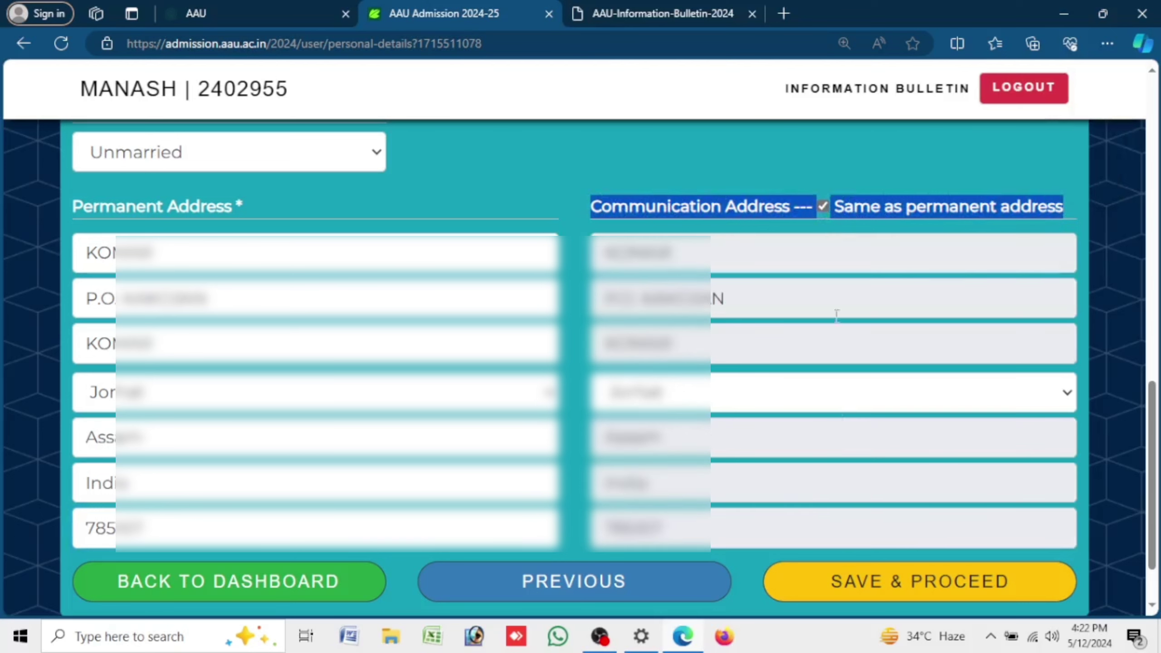
{"action": "left_click", "coordinate": [907, 598]}
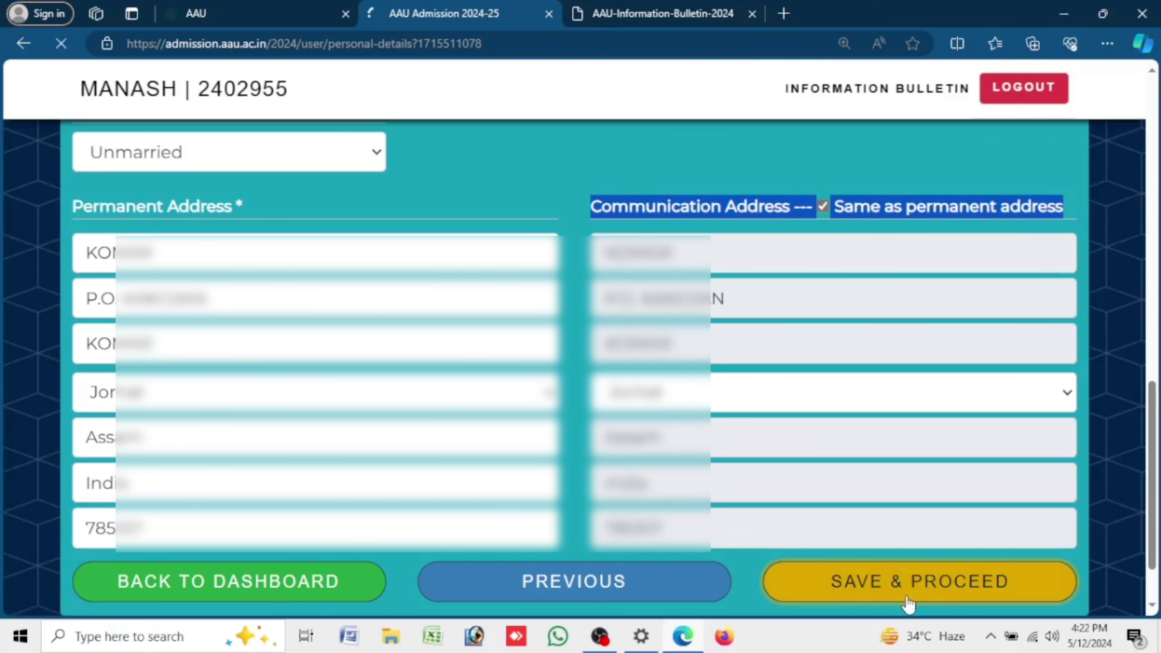
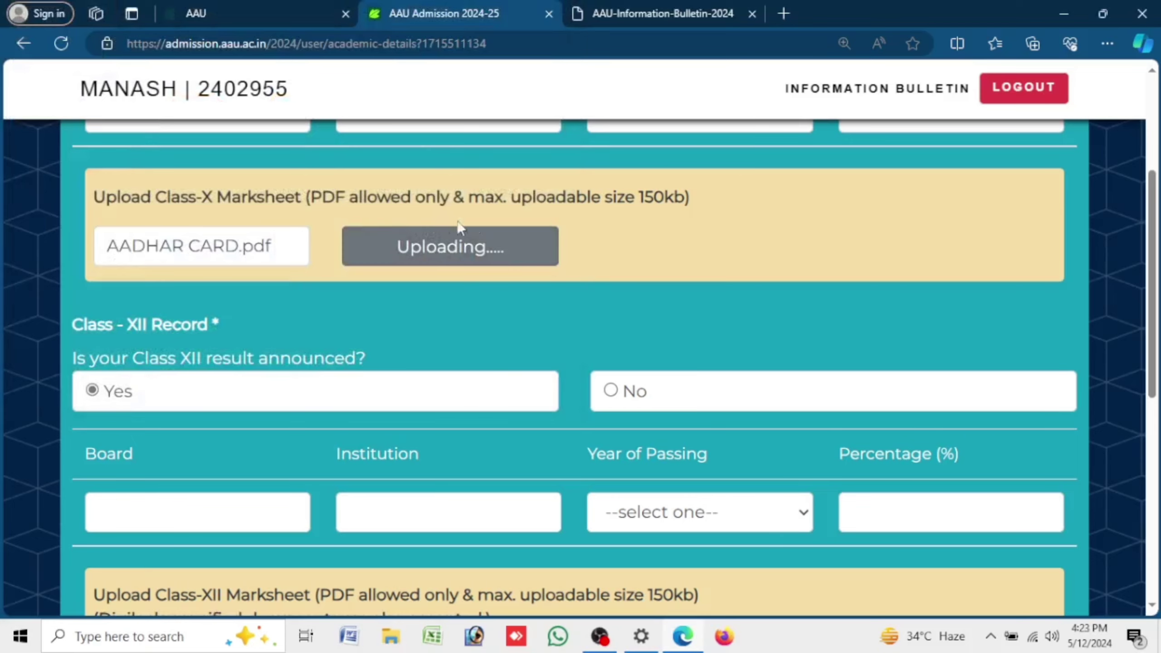
- Mark the Class XII result as announced (Yes) after briefly switching it to No
{"action": "scroll", "coordinate": [554, 228], "scroll_direction": "down", "scroll_amount": 5}
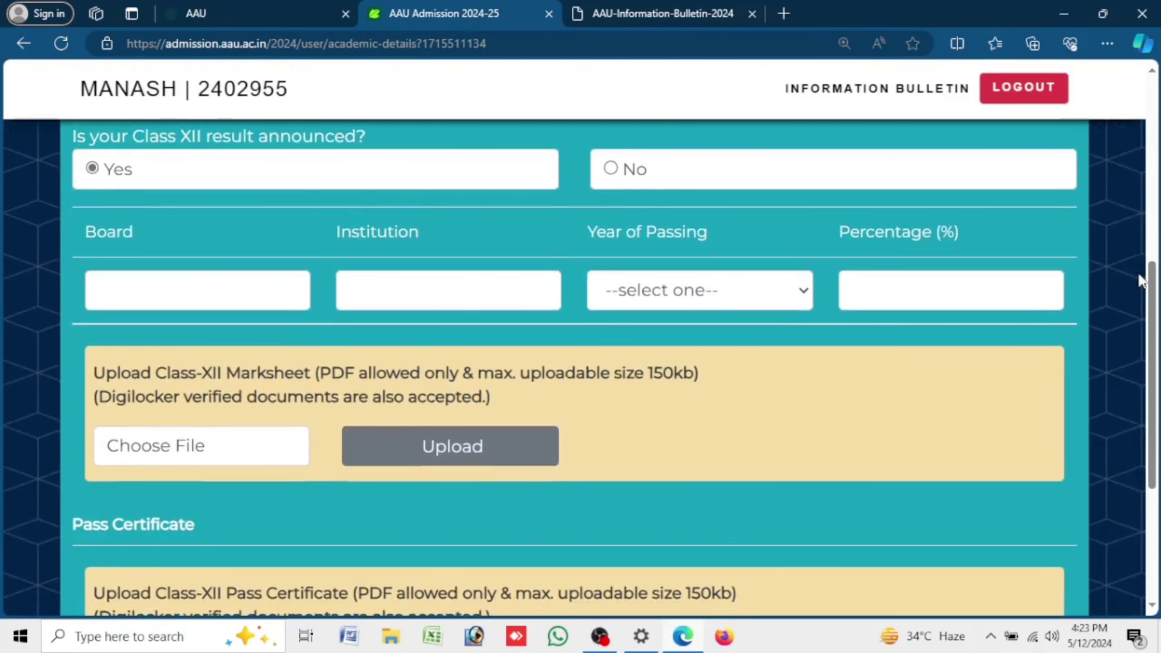
{"action": "scroll", "coordinate": [1153, 274], "scroll_direction": "up", "scroll_amount": 1}
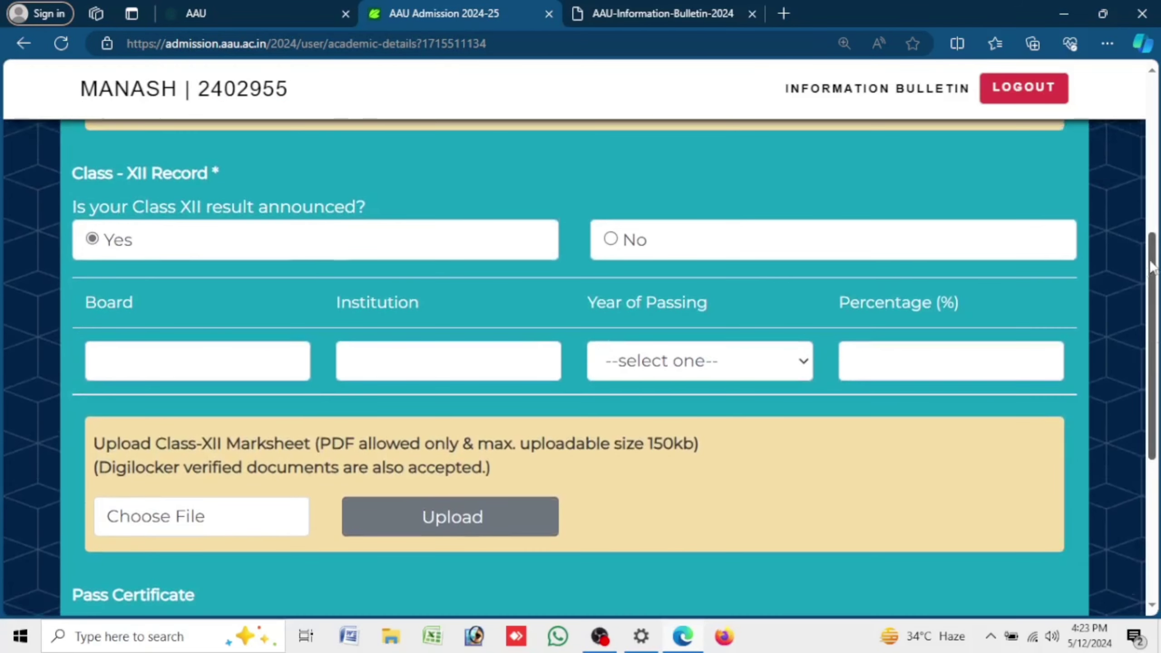
{"action": "left_click", "coordinate": [617, 242]}
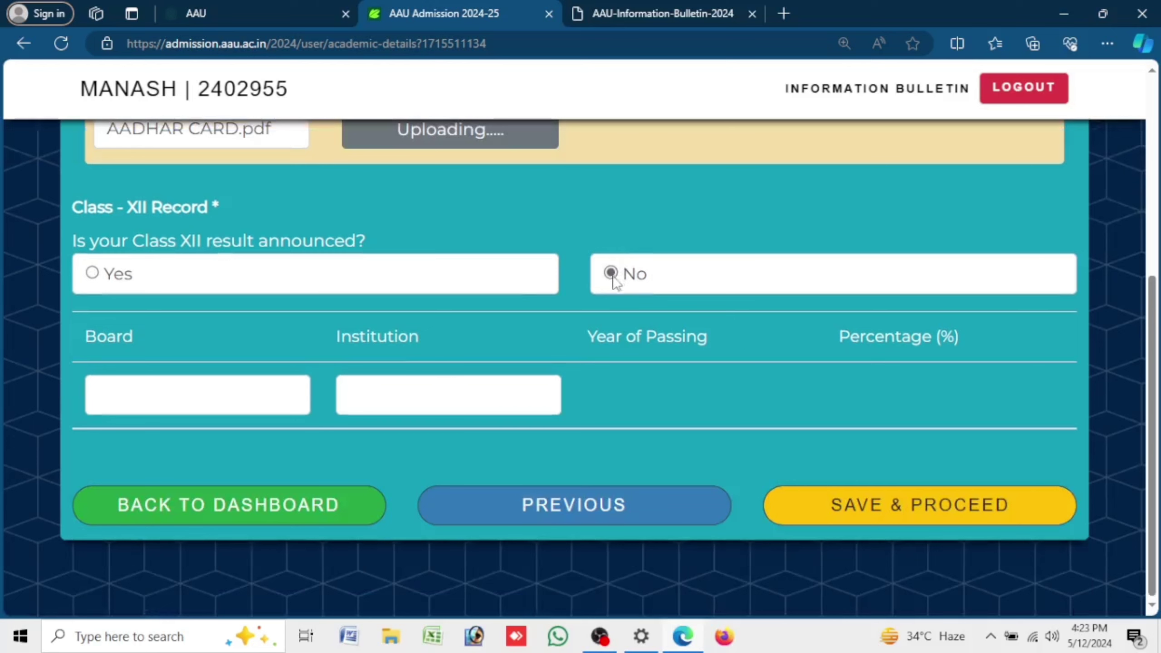
{"action": "left_click", "coordinate": [89, 275]}
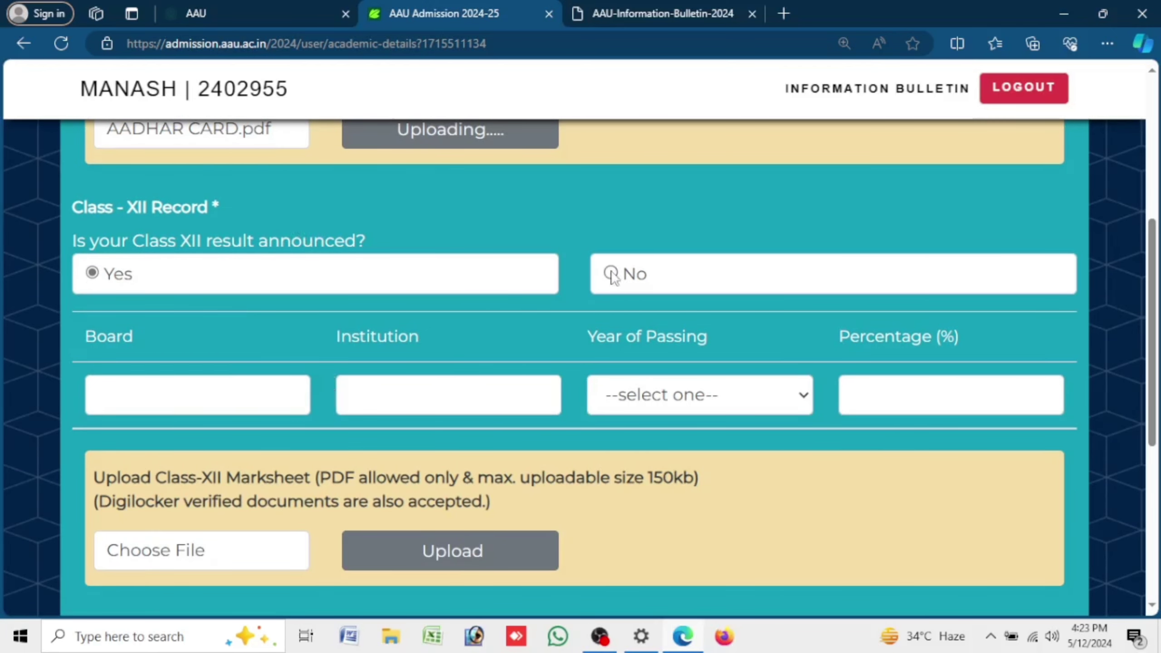
- Enter Class XII board AHSEC, institution AAA, year of passing 2024 and percentage 80
{"action": "left_click", "coordinate": [198, 386]}
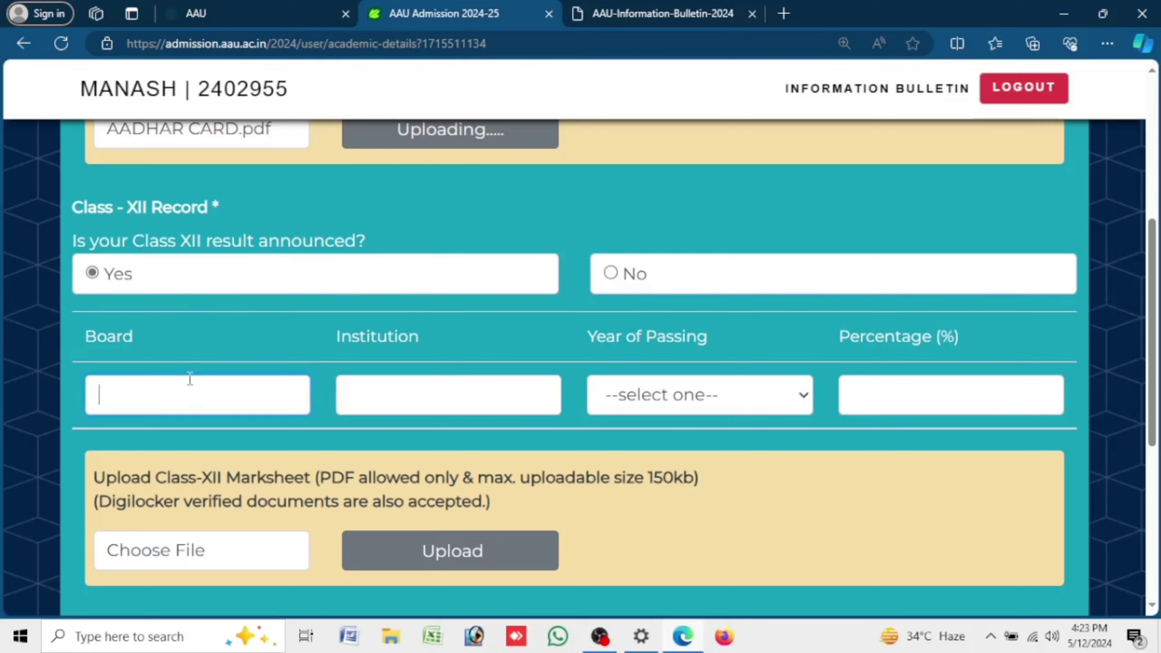
{"action": "type", "text": "AHSEC"}
{"action": "key", "text": "Tab"}
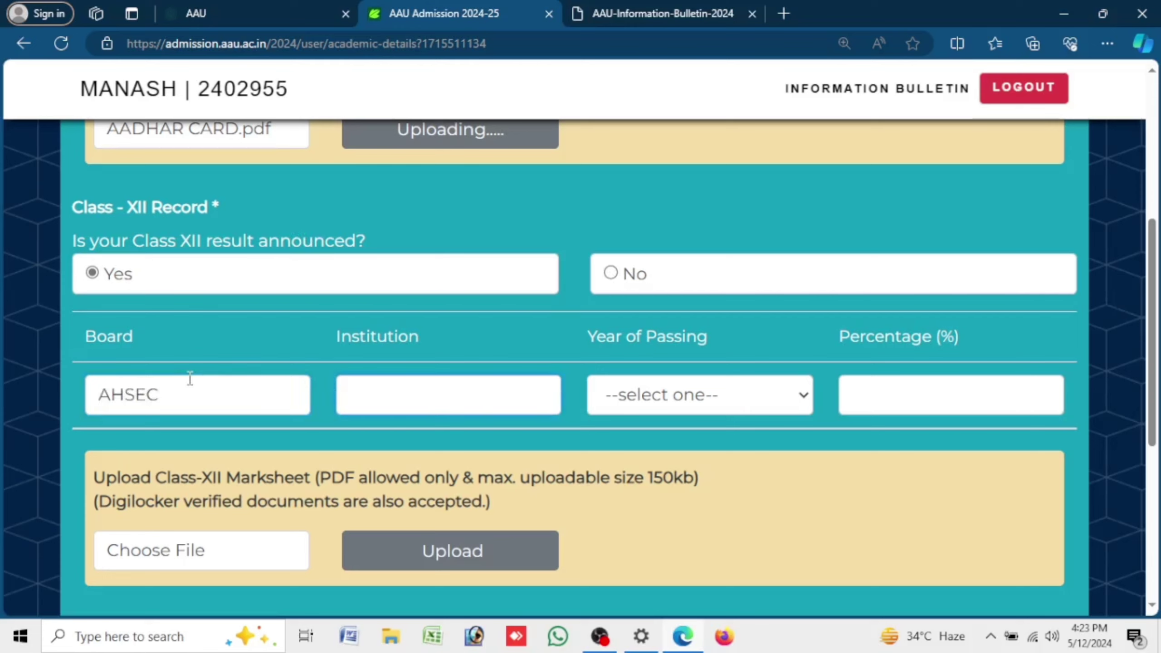
{"action": "type", "text": "AAA"}
{"action": "left_click", "coordinate": [746, 393]}
{"action": "left_click", "coordinate": [689, 31]}
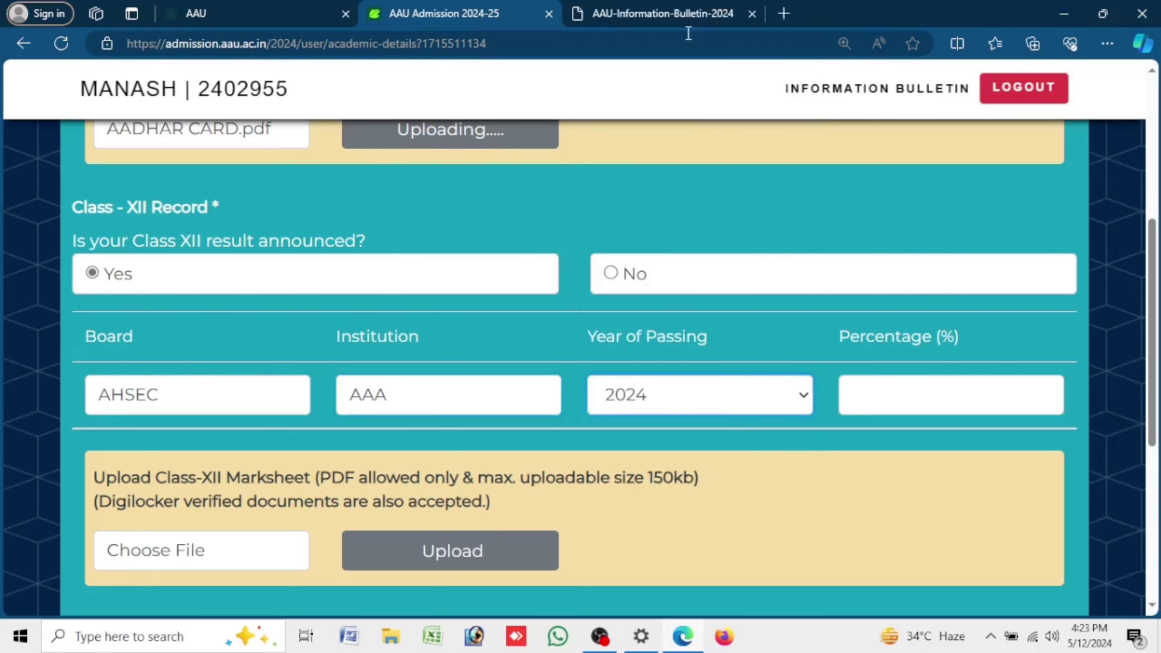
{"action": "left_click", "coordinate": [925, 384]}
{"action": "type", "text": "80"}
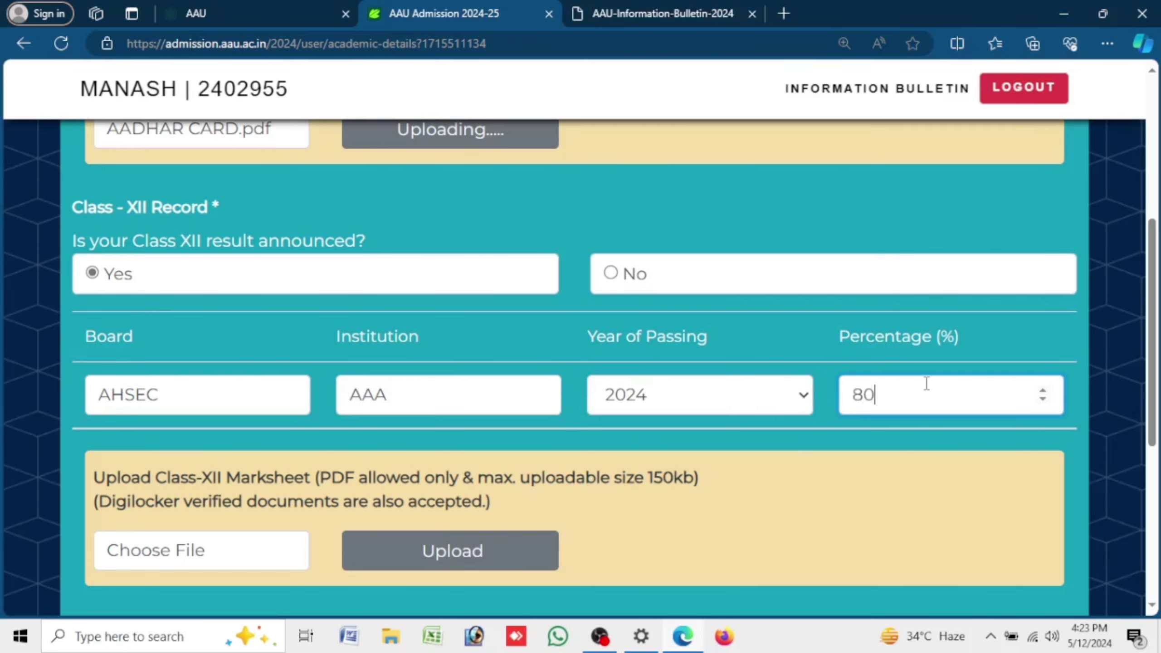
{"action": "left_click", "coordinate": [273, 565]}
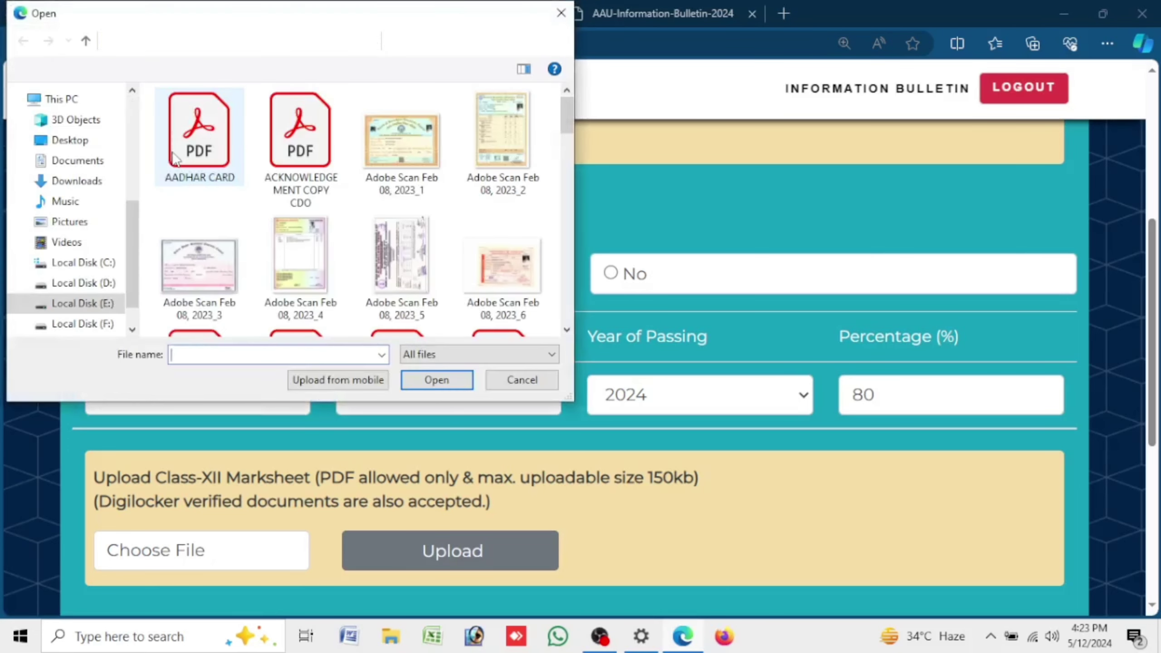
- Attach AADHAR CARD.pdf as the Class-XII marksheet and dismiss the file-too-large error
{"action": "left_click", "coordinate": [460, 385]}
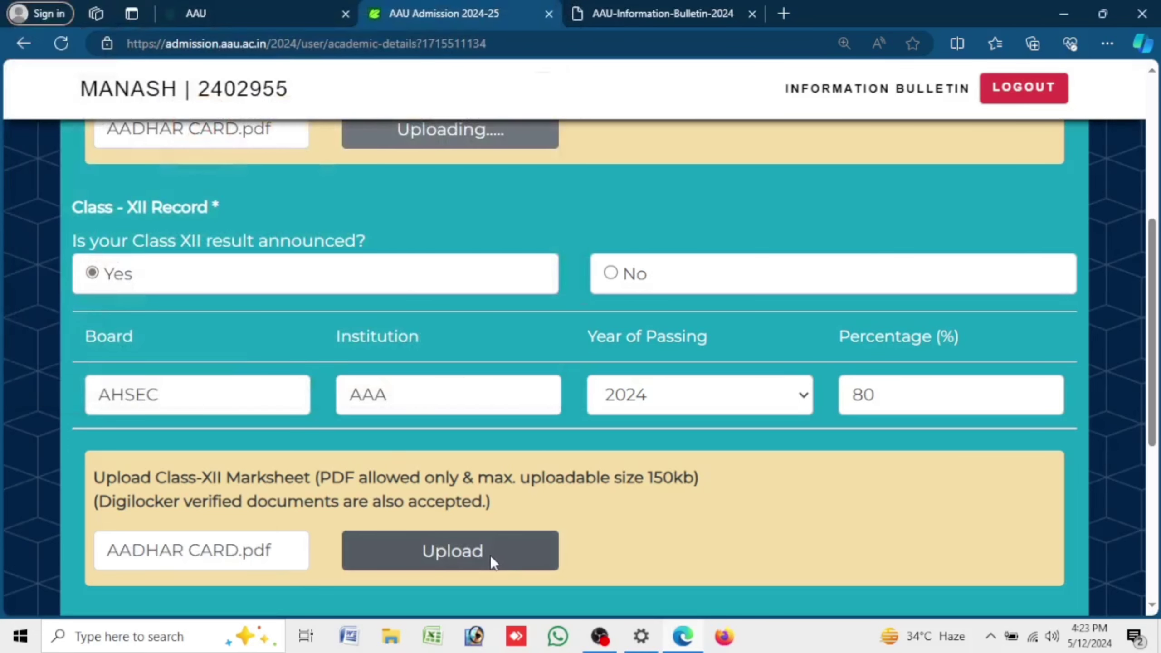
{"action": "scroll", "coordinate": [749, 478], "scroll_direction": "down", "scroll_amount": 5}
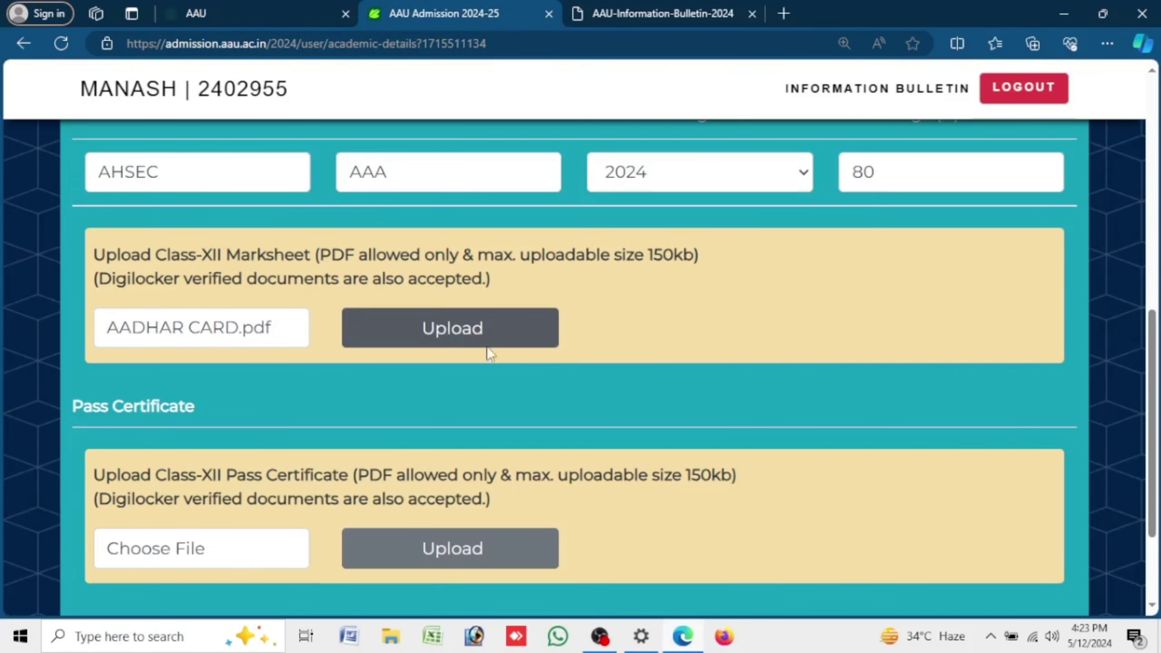
{"action": "scroll", "coordinate": [588, 391], "scroll_direction": "down", "scroll_amount": 3}
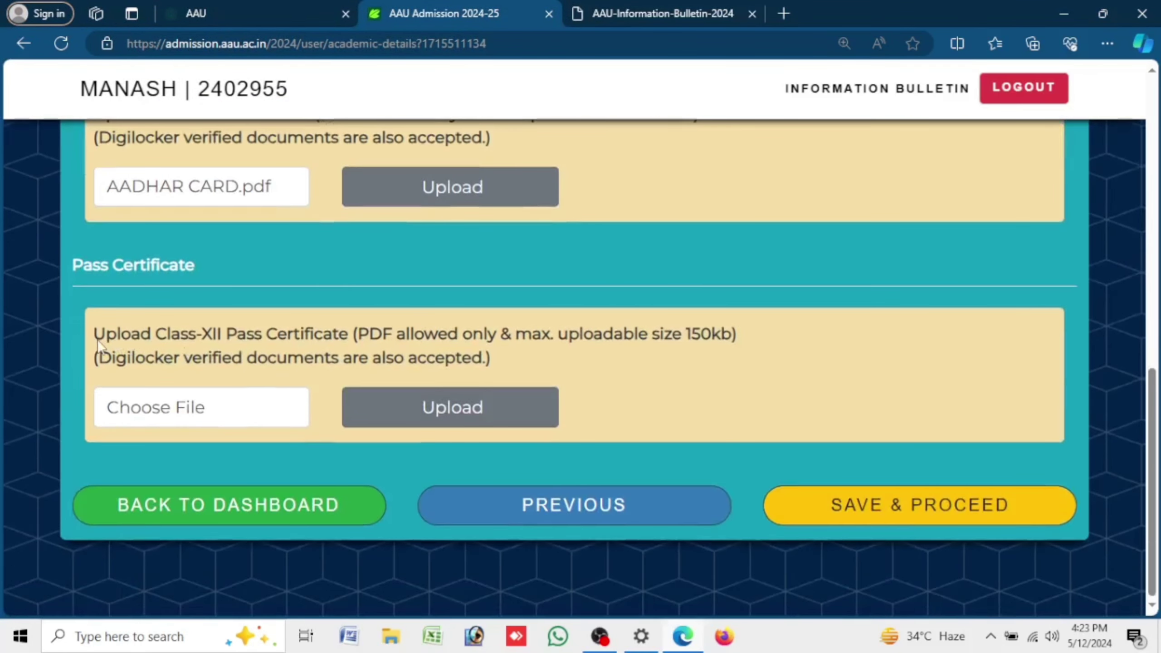
{"action": "left_click_drag", "start_coordinate": [95, 340], "coordinate": [349, 341]}
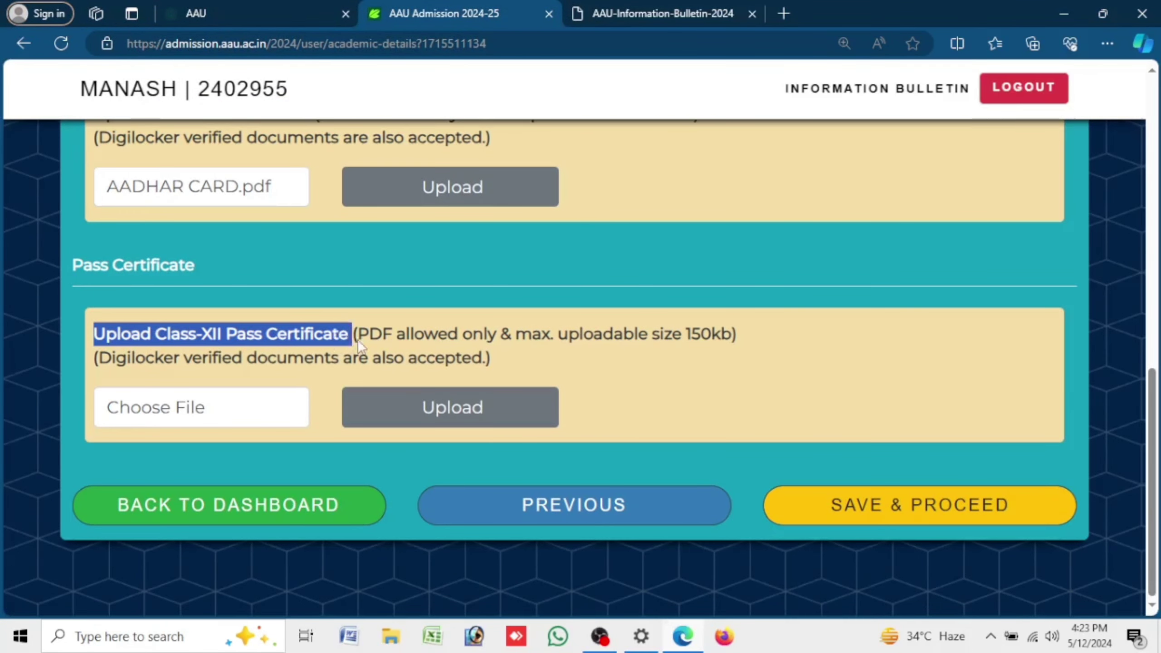
{"action": "left_click", "coordinate": [438, 356]}
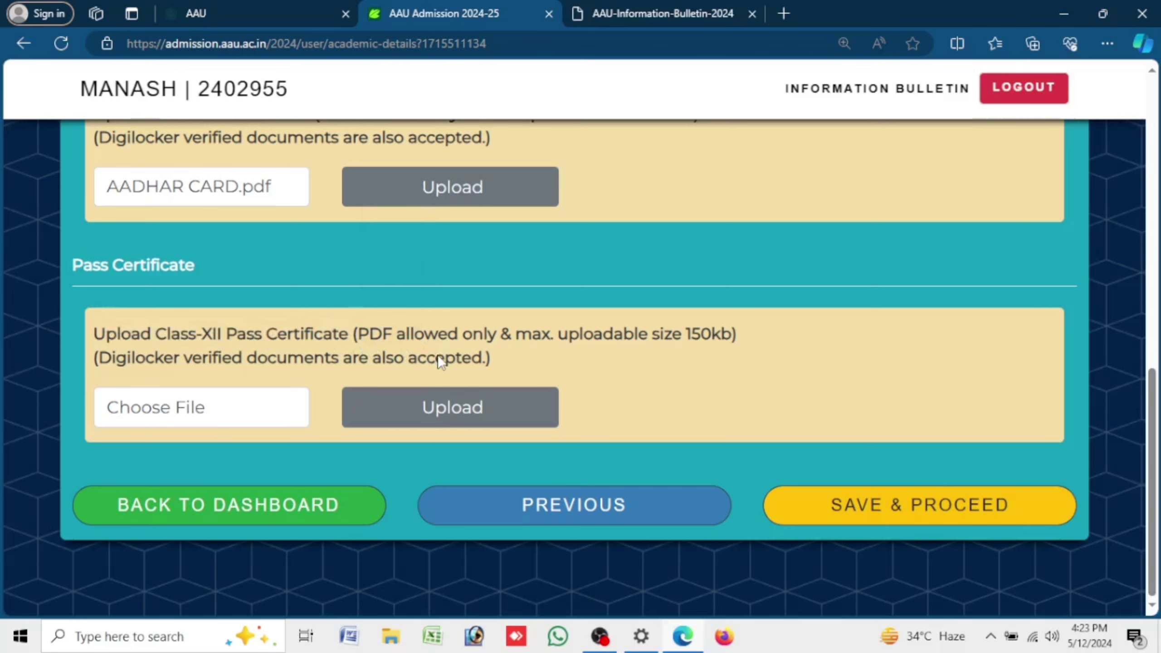
{"action": "left_click_drag", "start_coordinate": [105, 339], "coordinate": [403, 339]}
{"action": "left_click", "coordinate": [148, 346]}
{"action": "left_click_drag", "start_coordinate": [83, 335], "coordinate": [676, 351]}
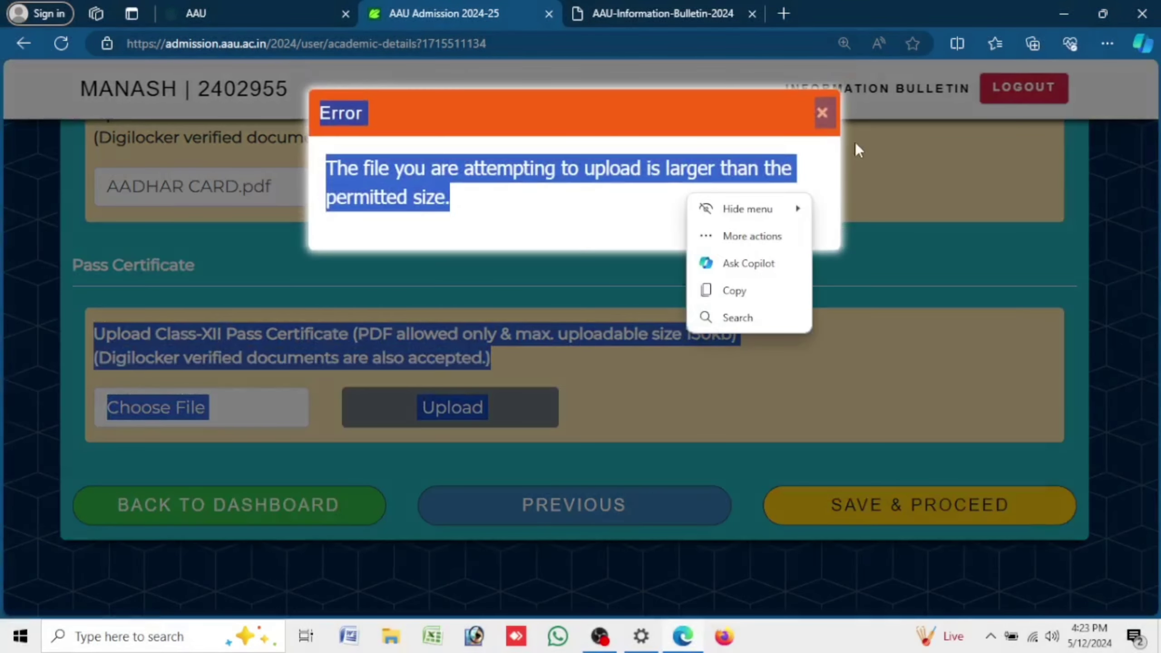
{"action": "left_click", "coordinate": [823, 120]}
{"action": "left_click", "coordinate": [231, 347]}
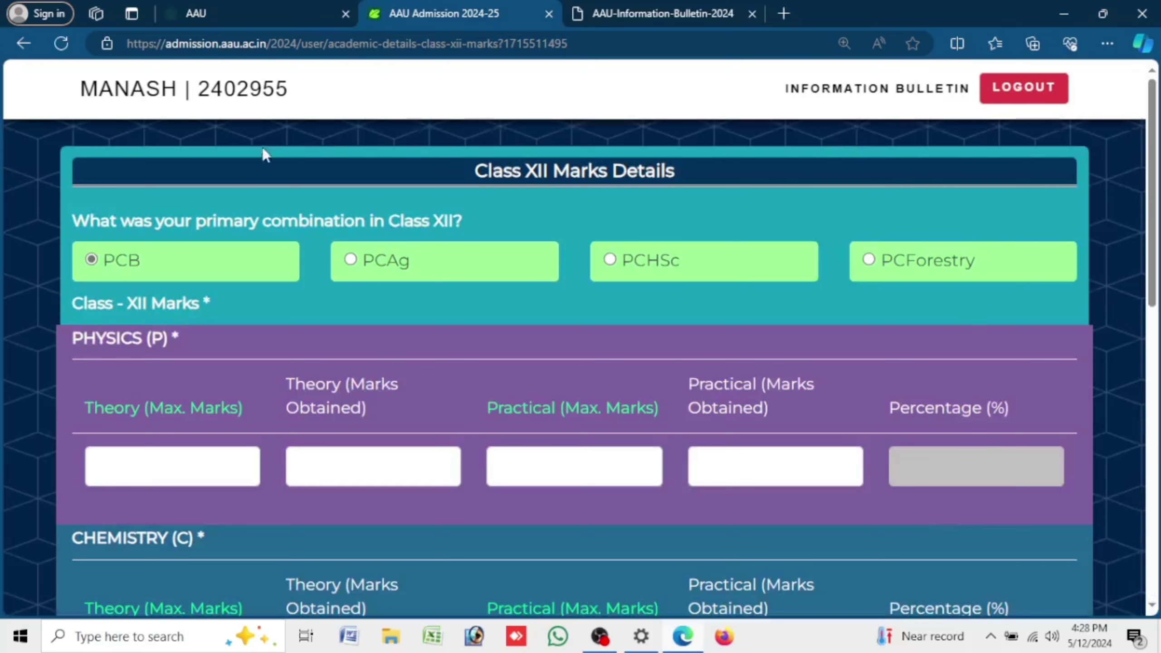
- Review the primary combination question on the Class XII Marks Details page, keeping PCB
{"action": "left_click_drag", "start_coordinate": [90, 223], "coordinate": [547, 234]}
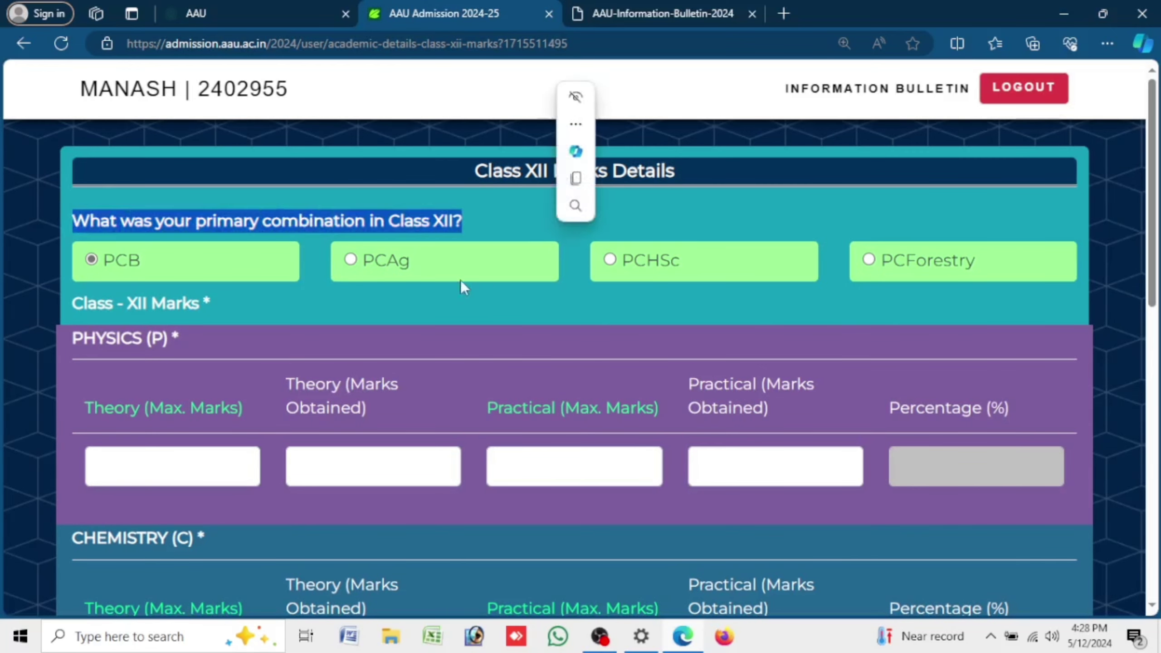
{"action": "left_click", "coordinate": [305, 260]}
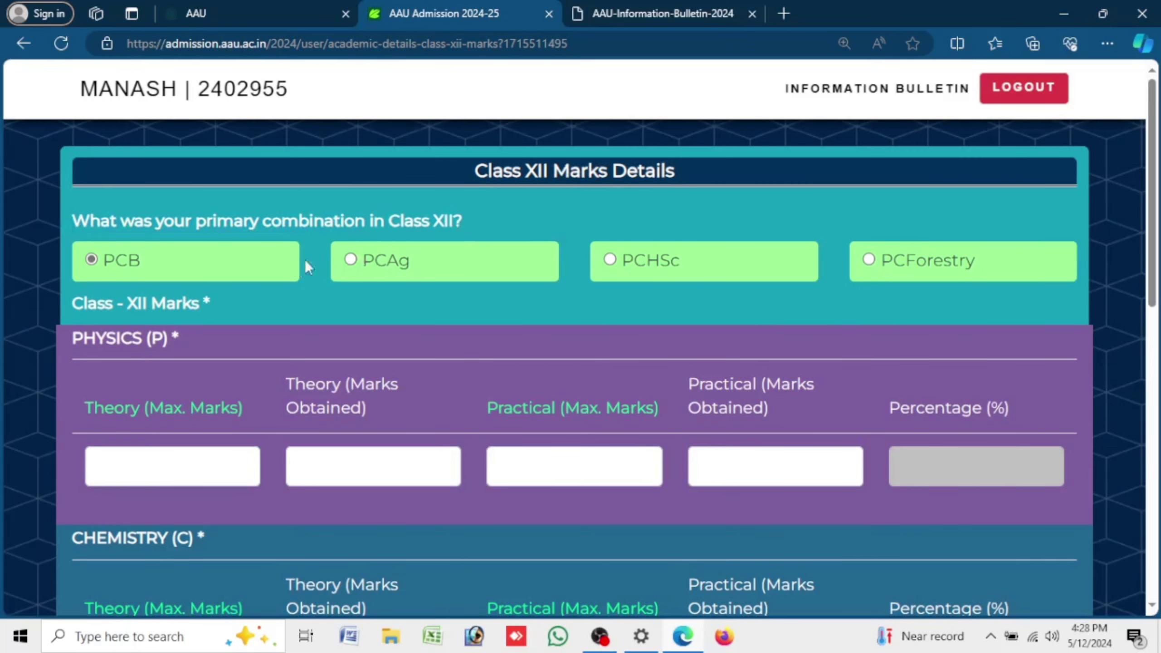
{"action": "left_click", "coordinate": [368, 263]}
{"action": "left_click", "coordinate": [610, 259]}
- Make a first pass at the Physics marks, entering 20, 20 and 80
{"action": "left_click", "coordinate": [173, 479]}
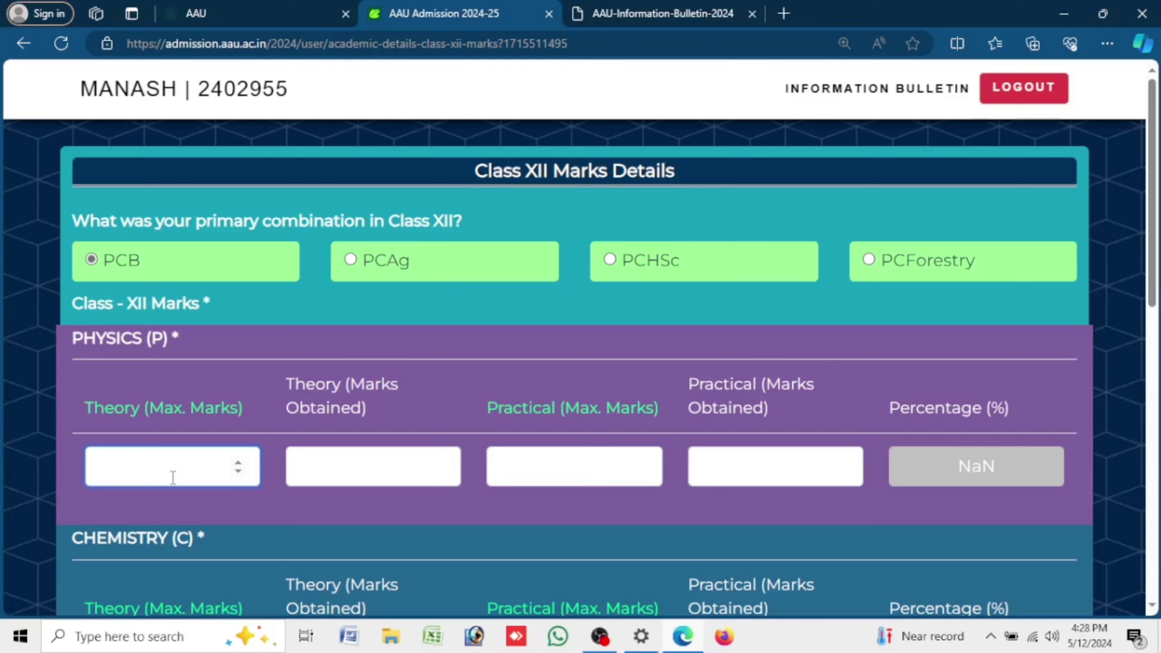
{"action": "type", "text": "20"}
{"action": "key", "text": "Tab"}
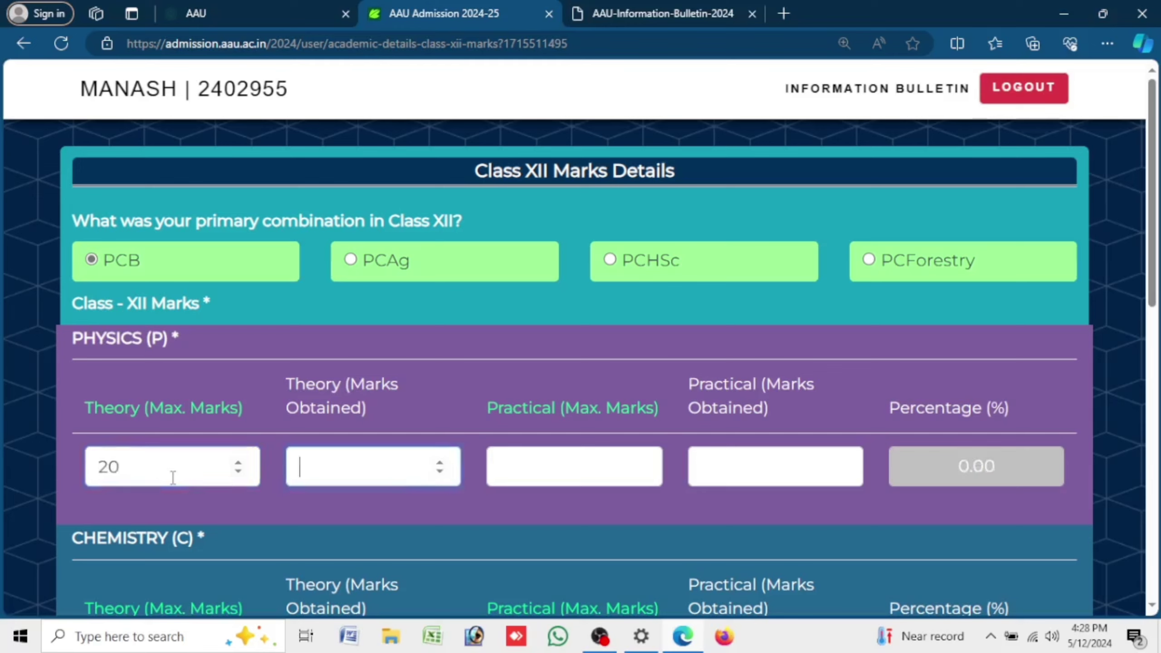
{"action": "type", "text": "20"}
{"action": "key", "text": "Tab"}
{"action": "type", "text": "80"}
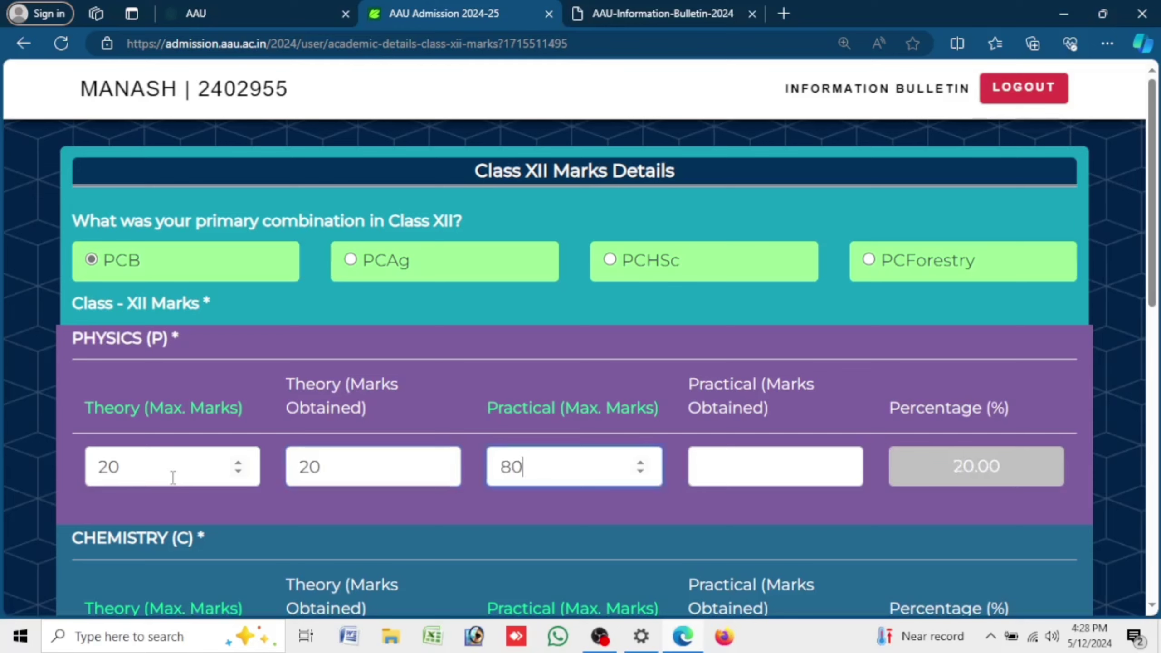
{"action": "key", "text": "Tab"}
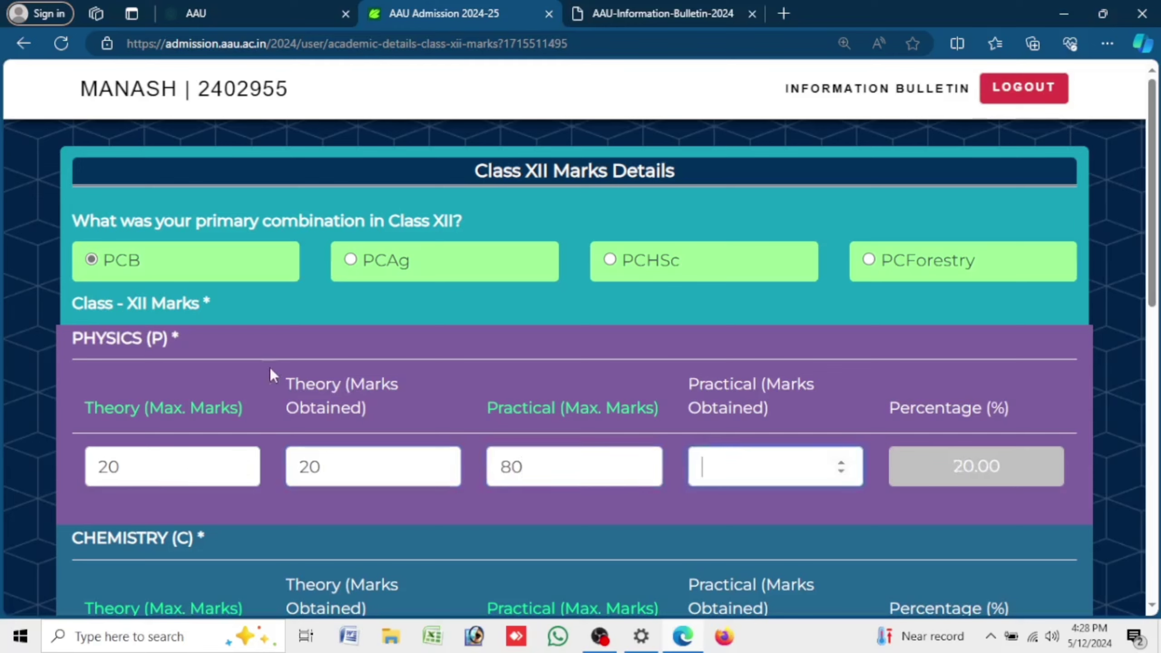
- Correct the Physics row to theory 80 of 80 and practical 20 maximum
{"action": "double_click", "coordinate": [168, 479]}
{"action": "type", "text": "8"}
{"action": "key", "text": "Tab"}
{"action": "type", "text": "0"}
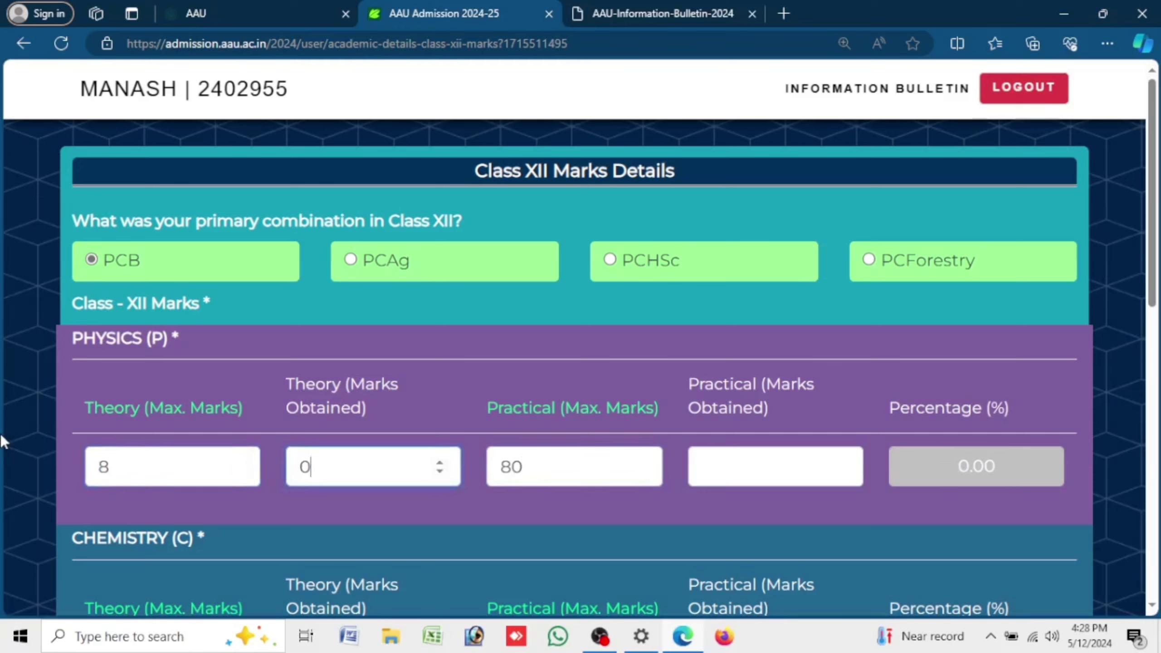
{"action": "left_click", "coordinate": [203, 460]}
{"action": "type", "text": "0"}
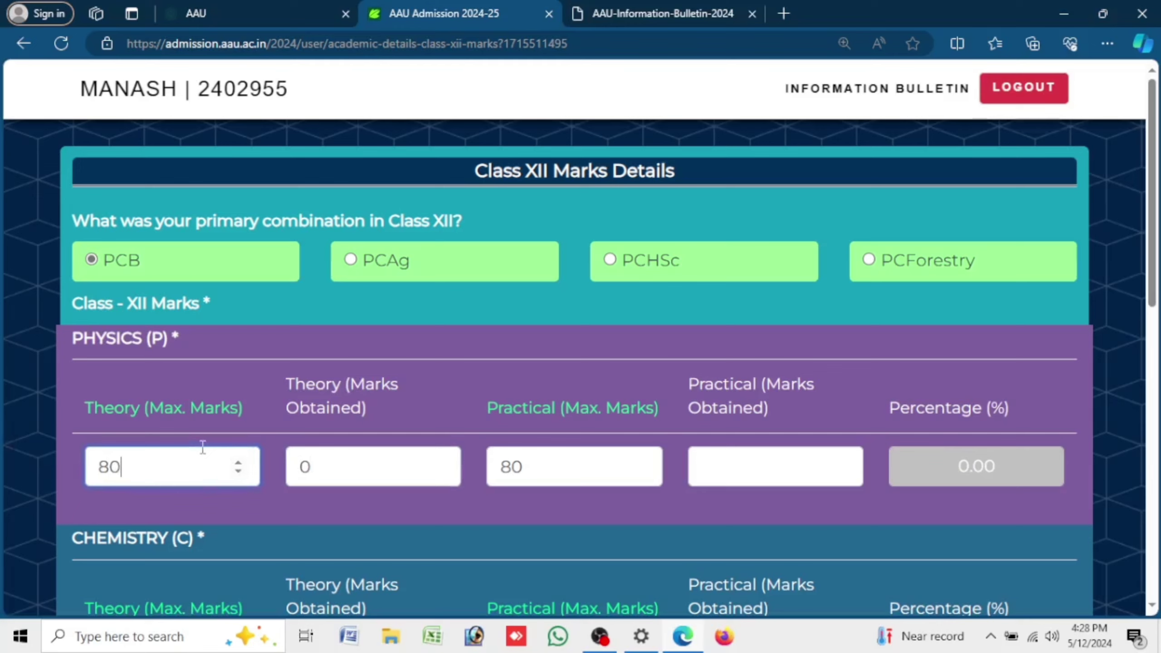
{"action": "key", "text": "Tab"}
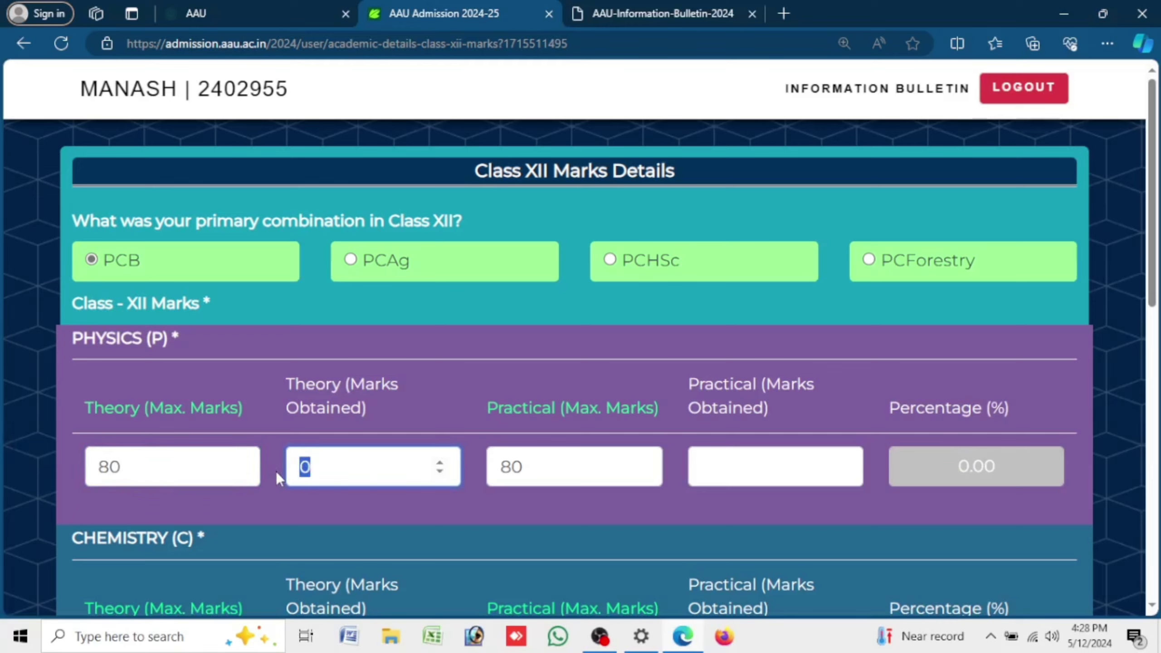
{"action": "type", "text": "80"}
{"action": "key", "text": "Tab"}
{"action": "type", "text": "20"}
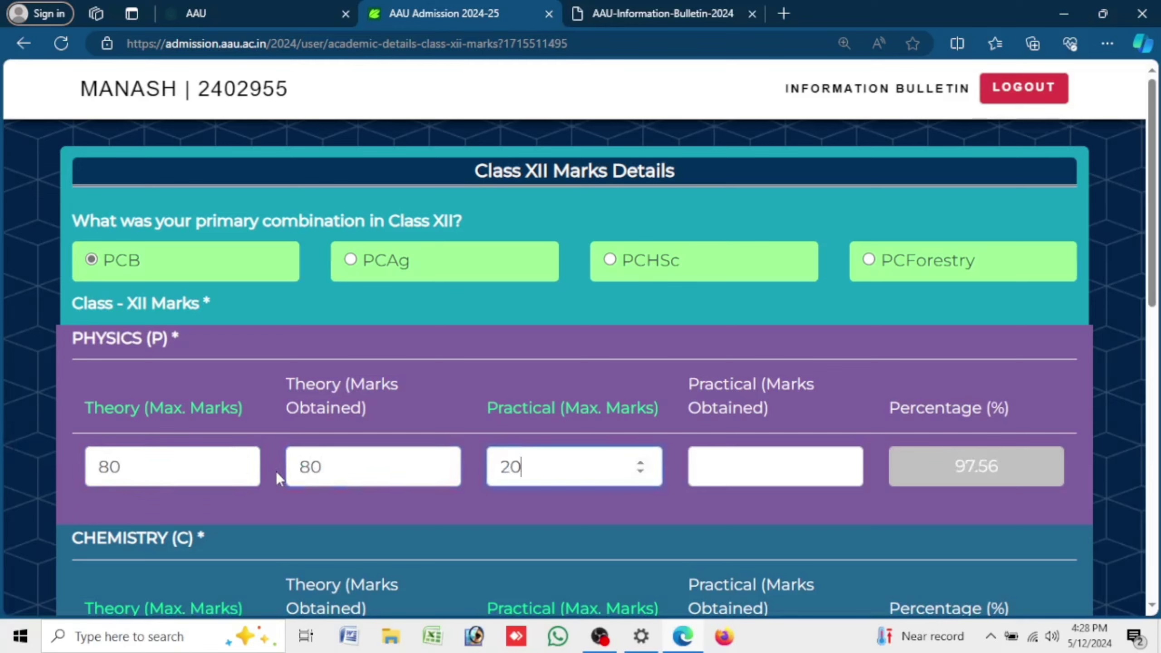
{"action": "key", "text": "Tab"}
{"action": "type", "text": "8"}
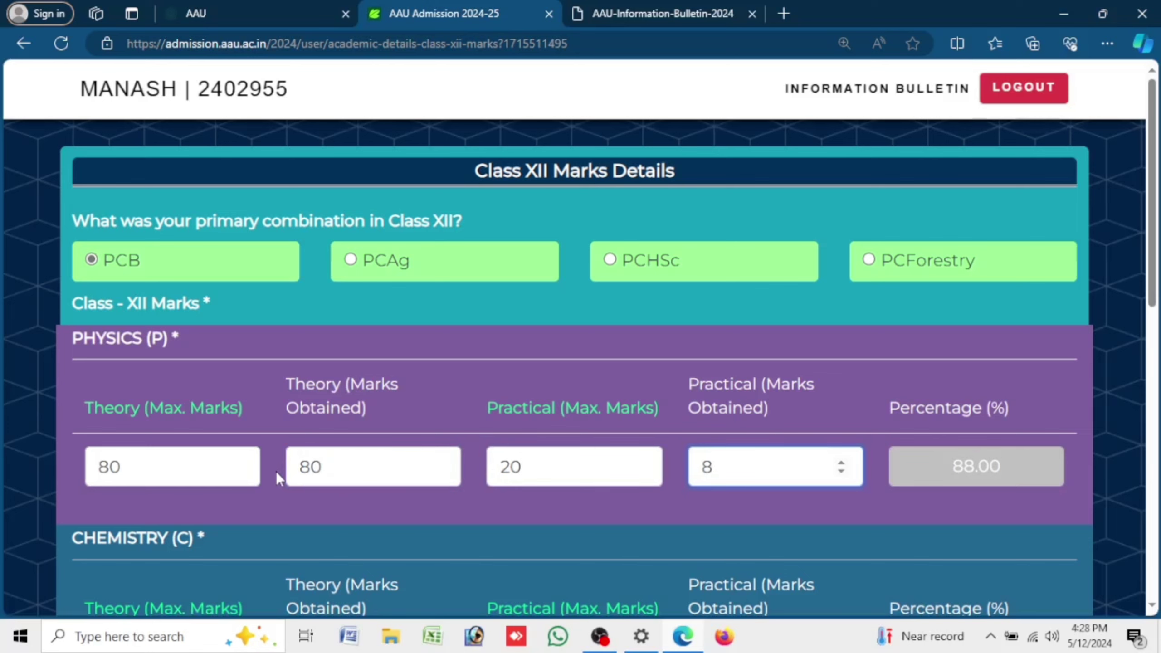
{"action": "key", "text": "BackSpace"}
- Set Physics practical obtained to 20 and review the Chemistry and Biology mark sections
{"action": "type", "text": "20"}
{"action": "left_click", "coordinate": [840, 540]}
{"action": "scroll", "coordinate": [778, 454], "scroll_direction": "down", "scroll_amount": 3}
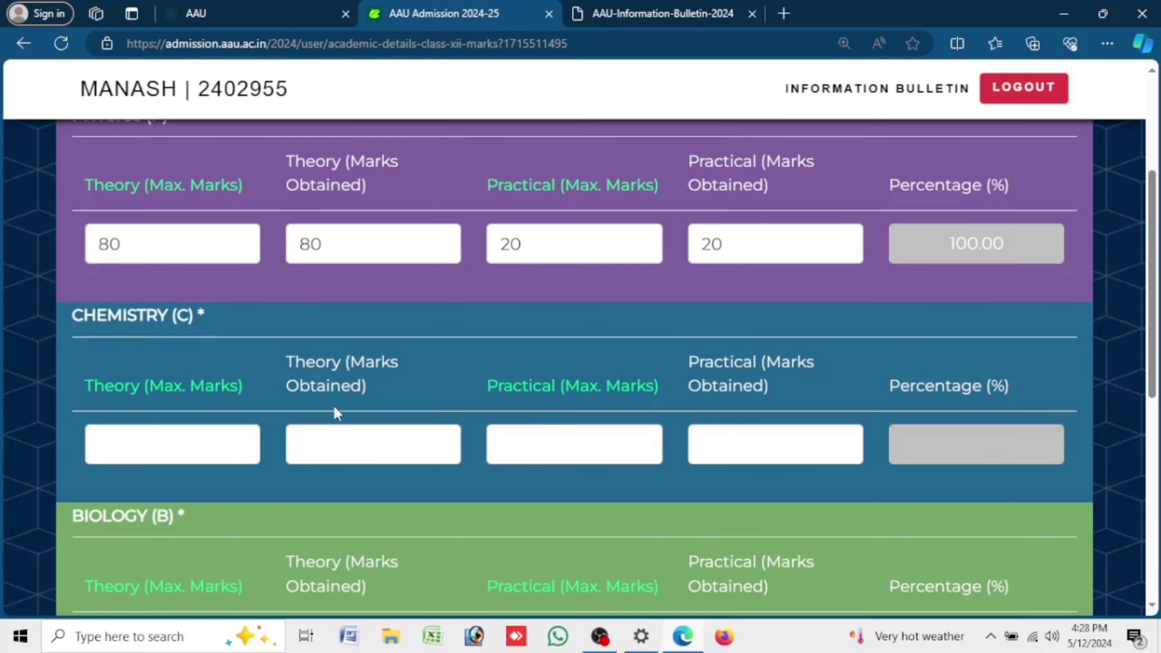
{"action": "triple_click", "coordinate": [93, 314]}
{"action": "scroll", "coordinate": [231, 446], "scroll_direction": "down", "scroll_amount": 5}
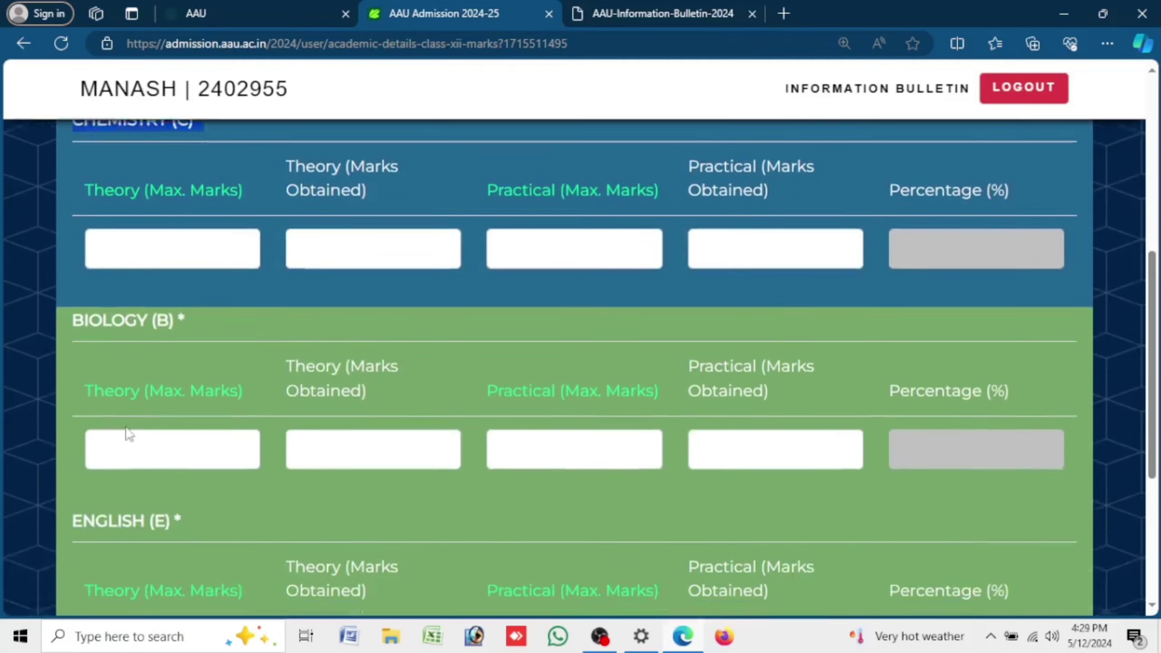
{"action": "left_click_drag", "start_coordinate": [67, 291], "coordinate": [245, 286]}
{"action": "scroll", "coordinate": [229, 296], "scroll_direction": "down", "scroll_amount": 5}
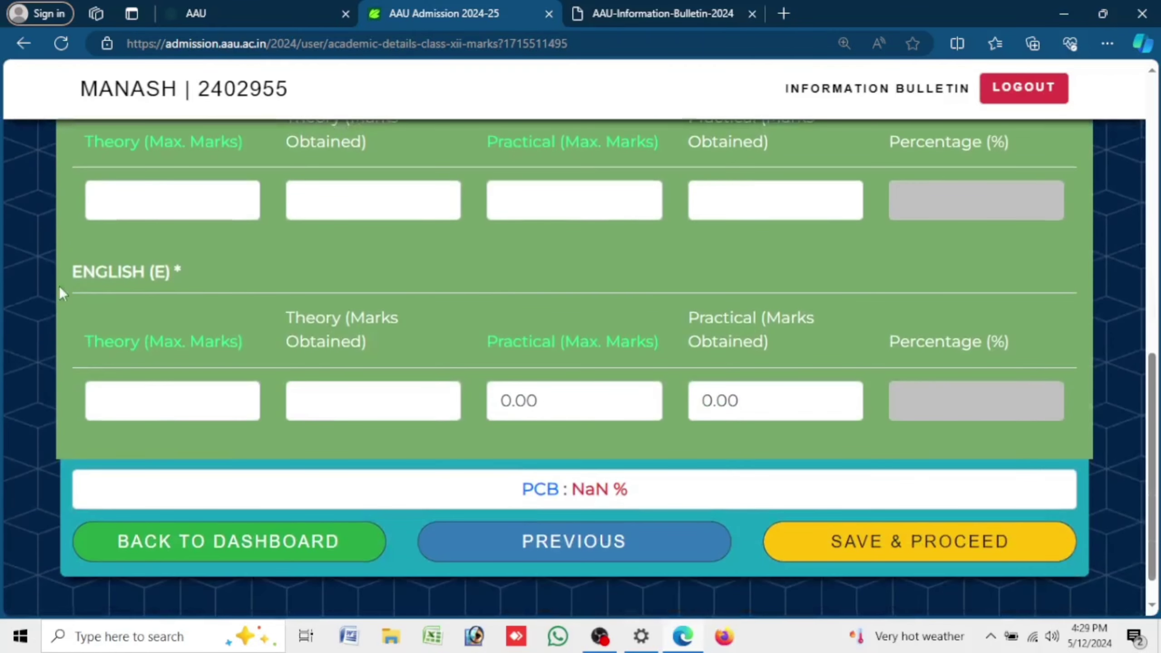
{"action": "left_click_drag", "start_coordinate": [59, 286], "coordinate": [281, 276]}
{"action": "scroll", "coordinate": [320, 288], "scroll_direction": "down", "scroll_amount": 1}
- Enter Chemistry theory maximum 80, check the PCB aggregate of 96.67% and save the marks
{"action": "scroll", "coordinate": [181, 255], "scroll_direction": "up", "scroll_amount": 10}
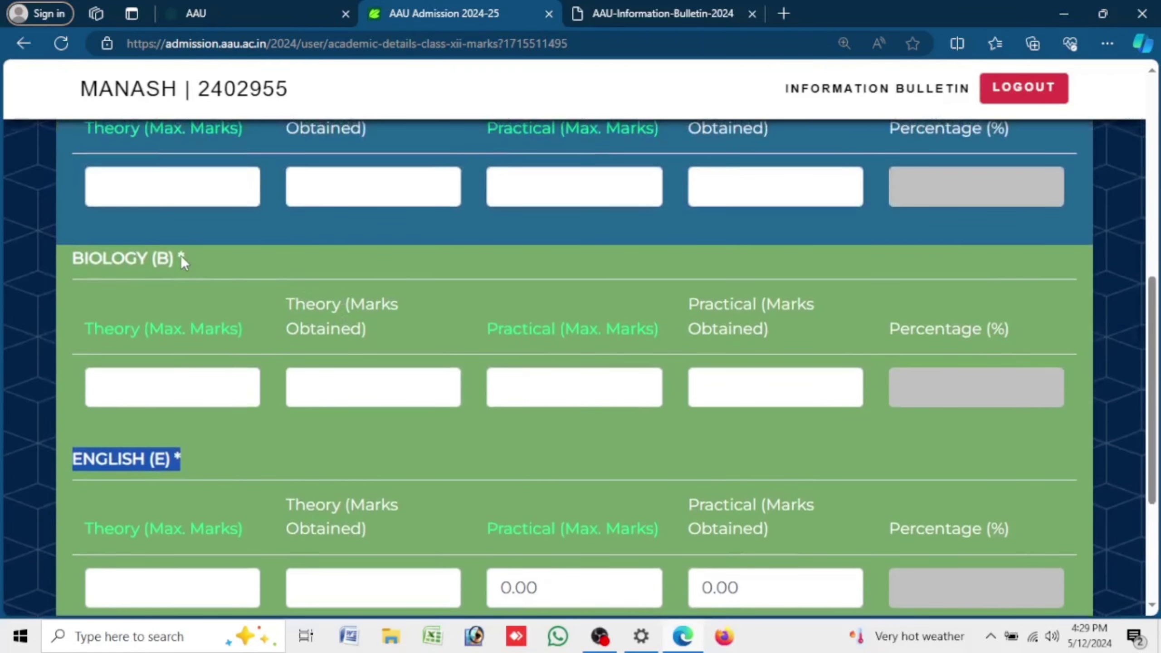
{"action": "scroll", "coordinate": [187, 252], "scroll_direction": "down", "scroll_amount": 10}
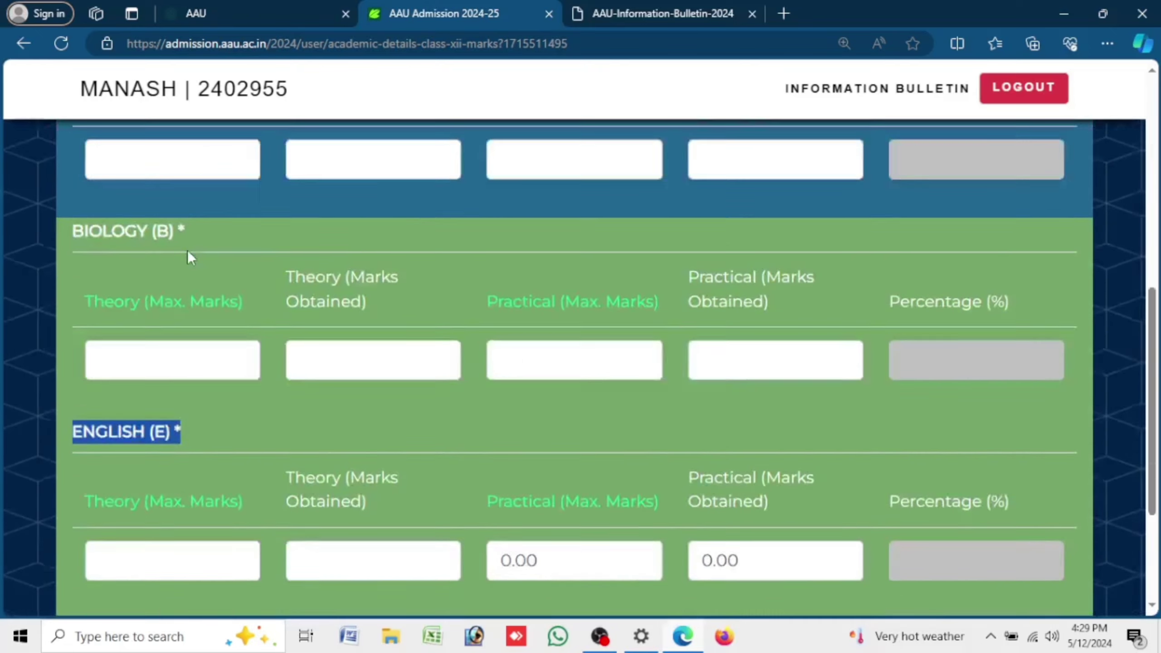
{"action": "scroll", "coordinate": [186, 251], "scroll_direction": "up", "scroll_amount": 10}
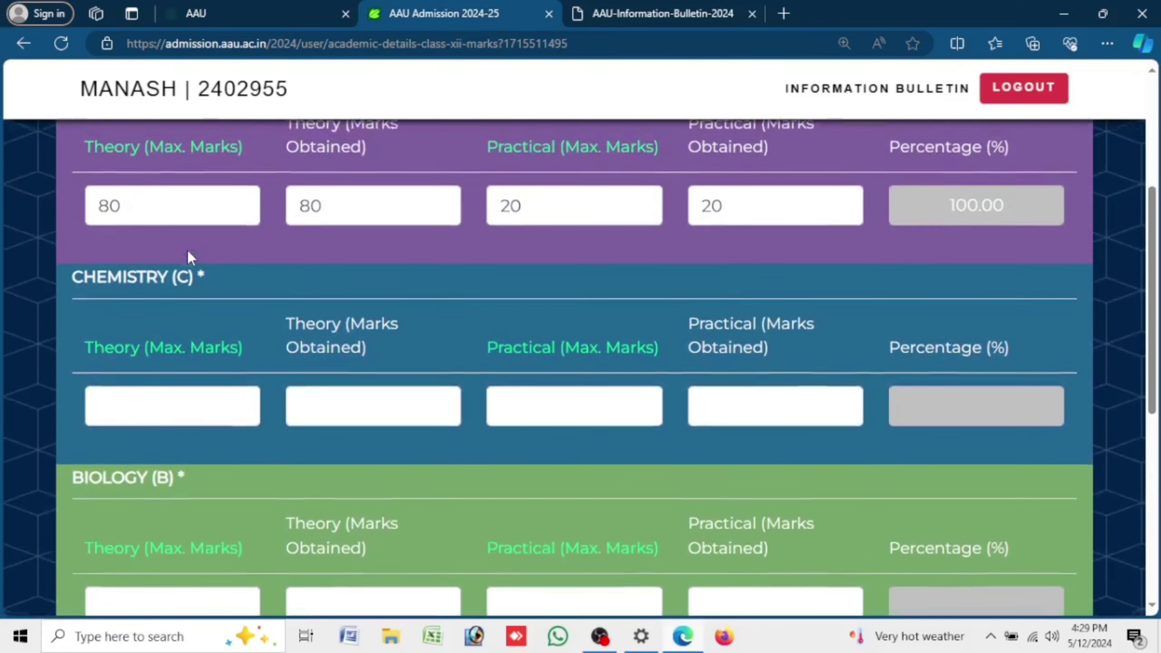
{"action": "scroll", "coordinate": [207, 179], "scroll_direction": "down", "scroll_amount": 5}
{"action": "left_click", "coordinate": [207, 178]}
{"action": "type", "text": "80"}
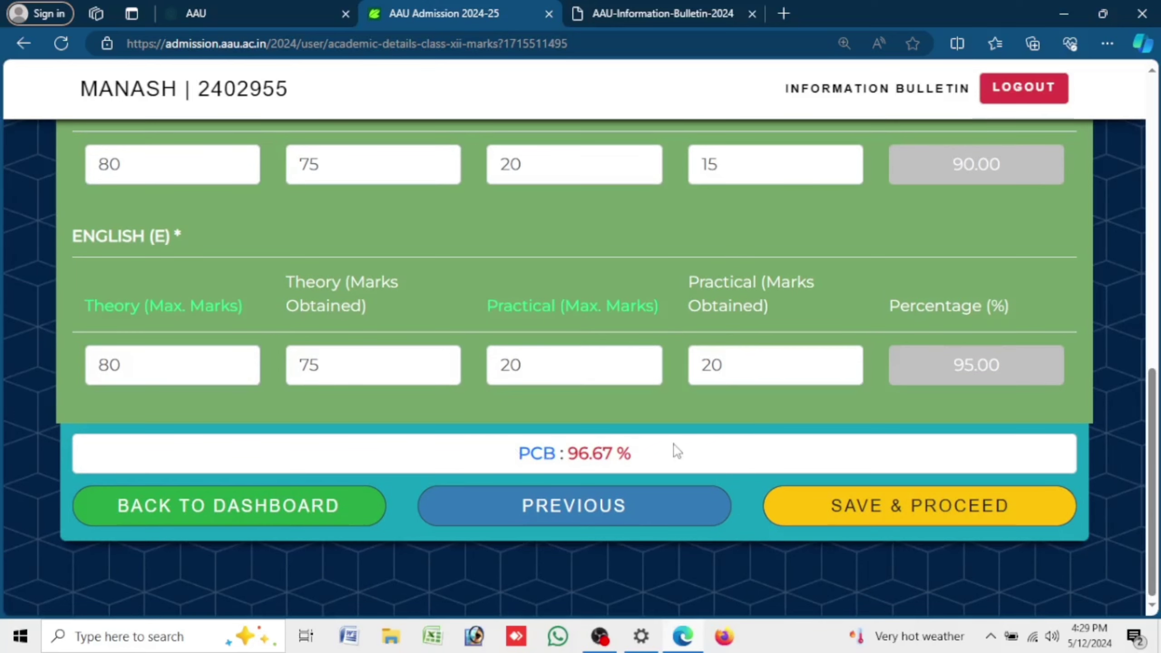
{"action": "left_click_drag", "start_coordinate": [674, 458], "coordinate": [508, 461]}
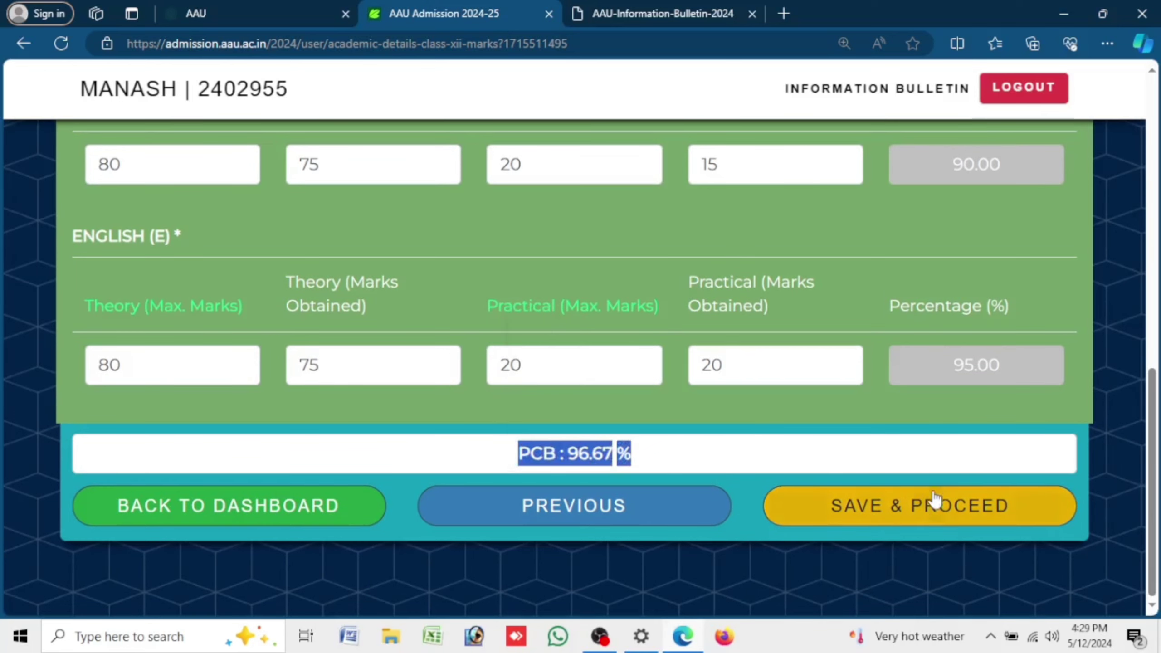
{"action": "left_click", "coordinate": [937, 521]}
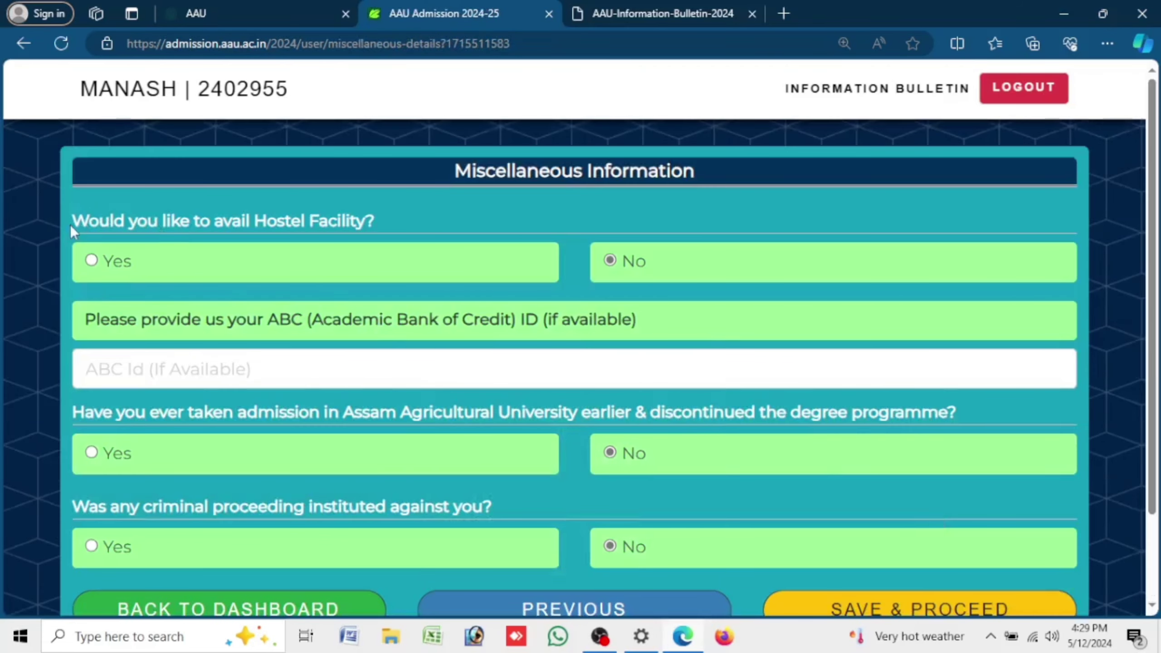
- Answer hostel facility Yes, leave ABC ID blank, and keep No for the remaining questions
{"action": "left_click_drag", "start_coordinate": [71, 226], "coordinate": [401, 225]}
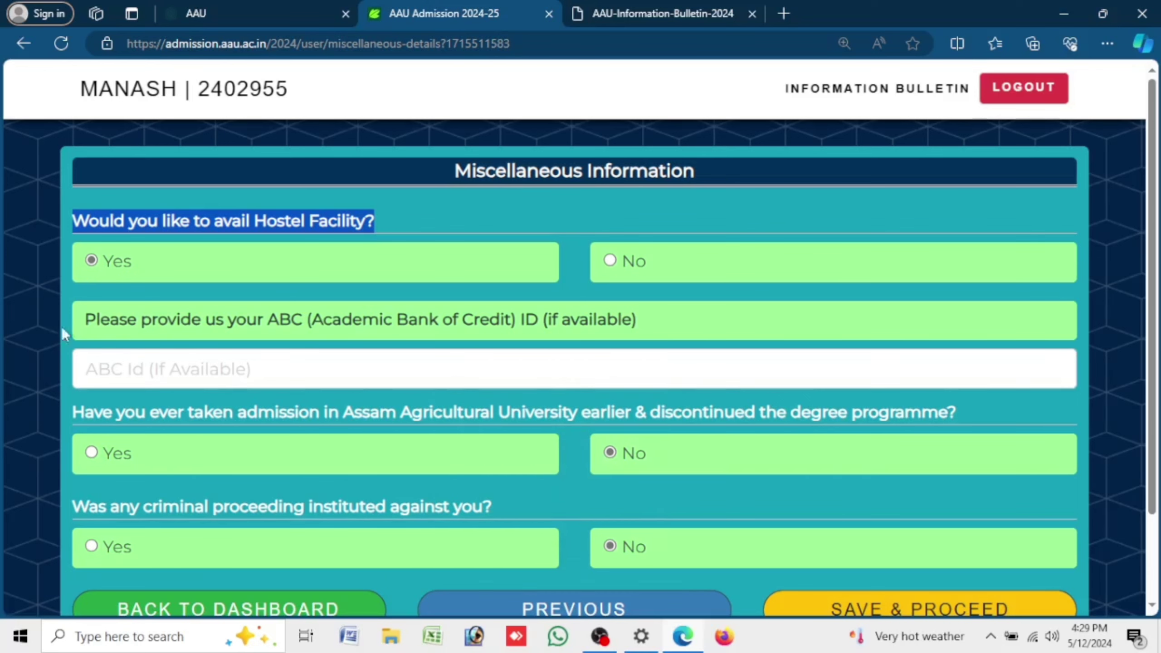
{"action": "left_click_drag", "start_coordinate": [62, 327], "coordinate": [717, 318]}
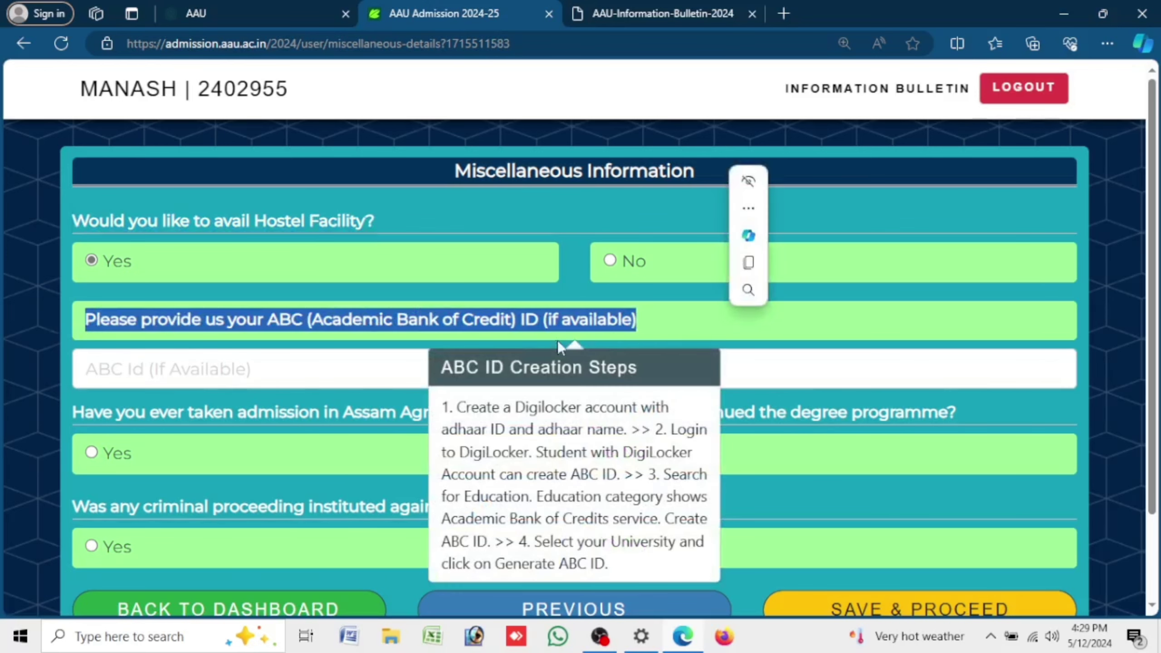
{"action": "mouse_move", "coordinate": [601, 318]}
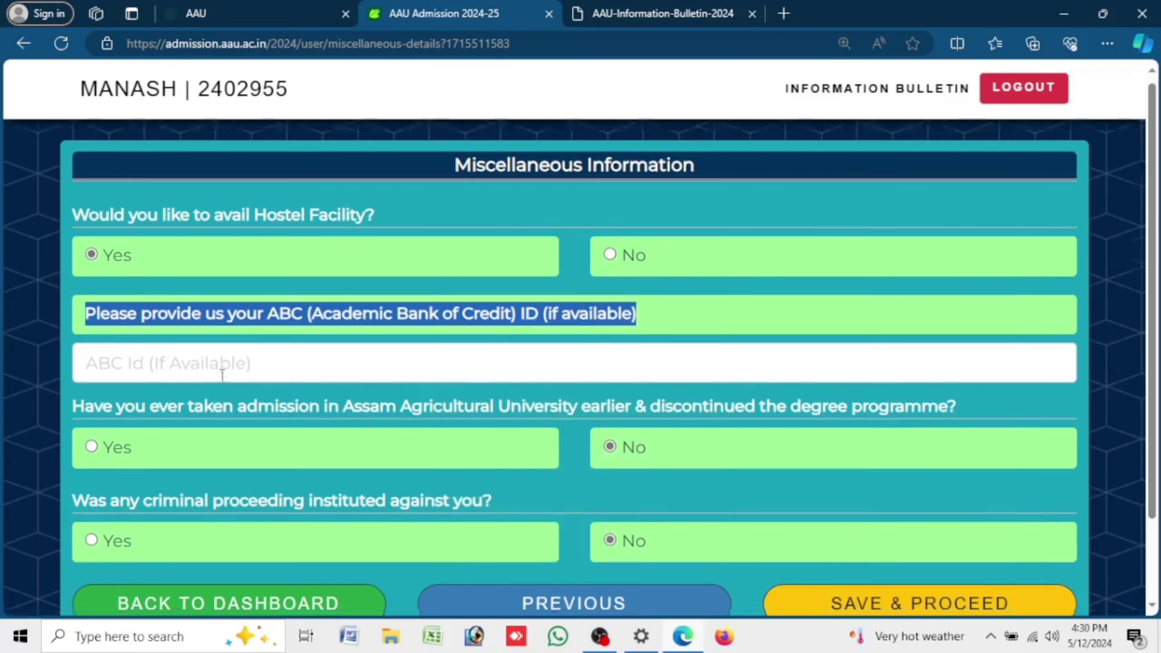
{"action": "scroll", "coordinate": [223, 376], "scroll_direction": "down", "scroll_amount": 2}
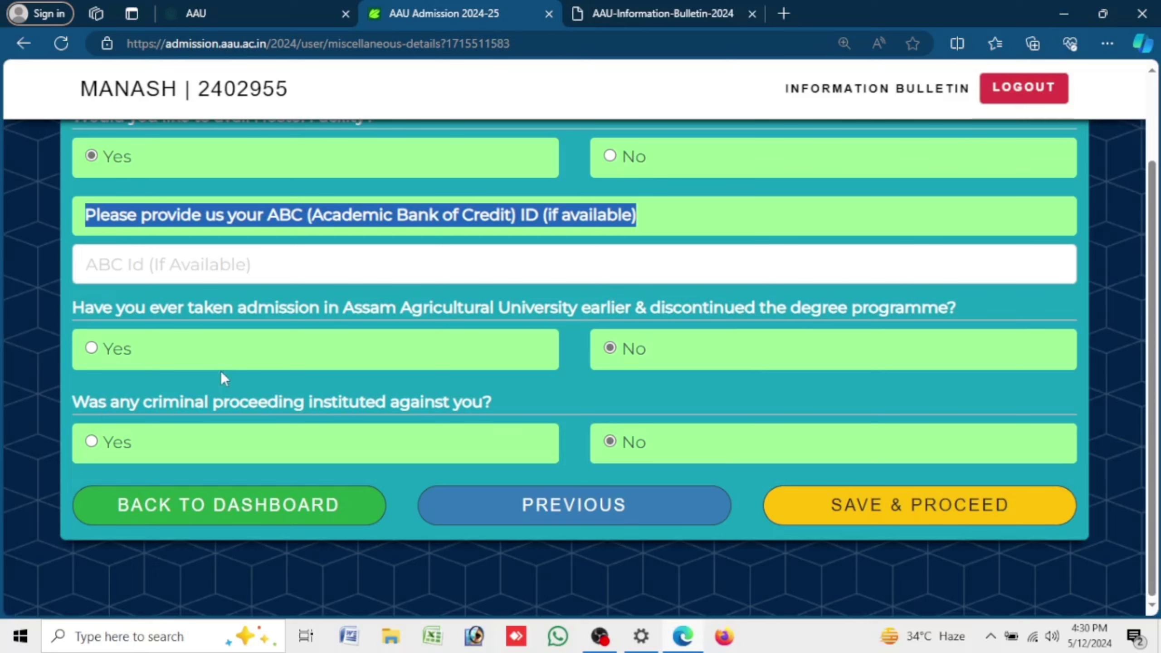
- Save the miscellaneous information and review the Age Proof and Domicile certificate upload sections
{"action": "left_click", "coordinate": [1034, 520]}
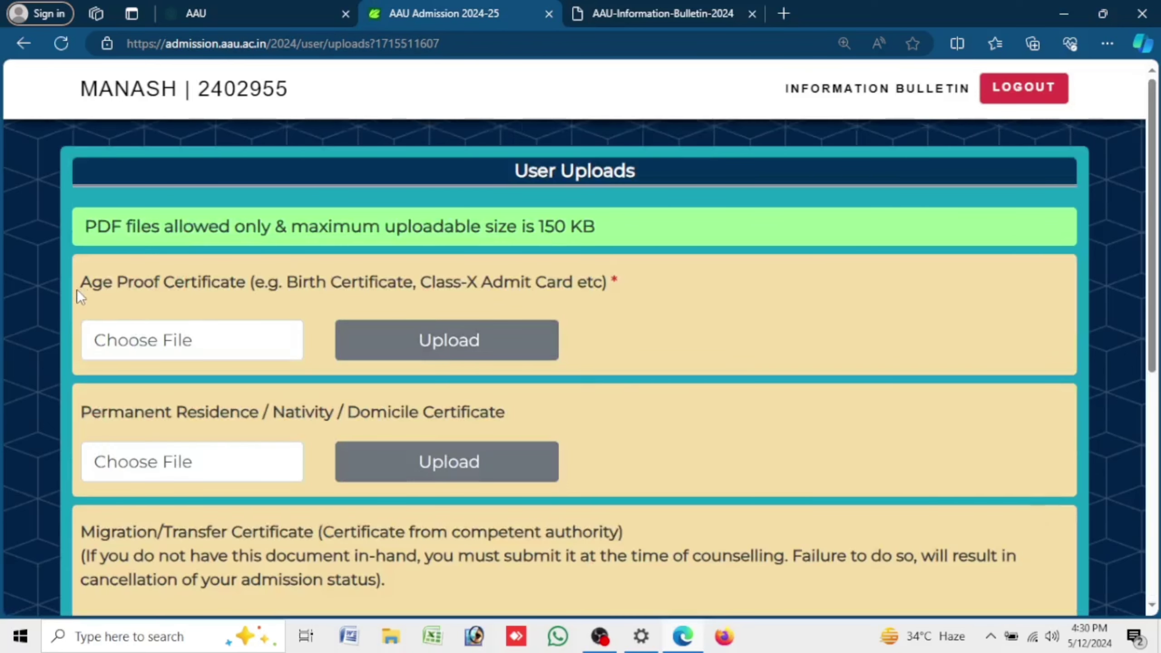
{"action": "left_click_drag", "start_coordinate": [190, 289], "coordinate": [652, 298]}
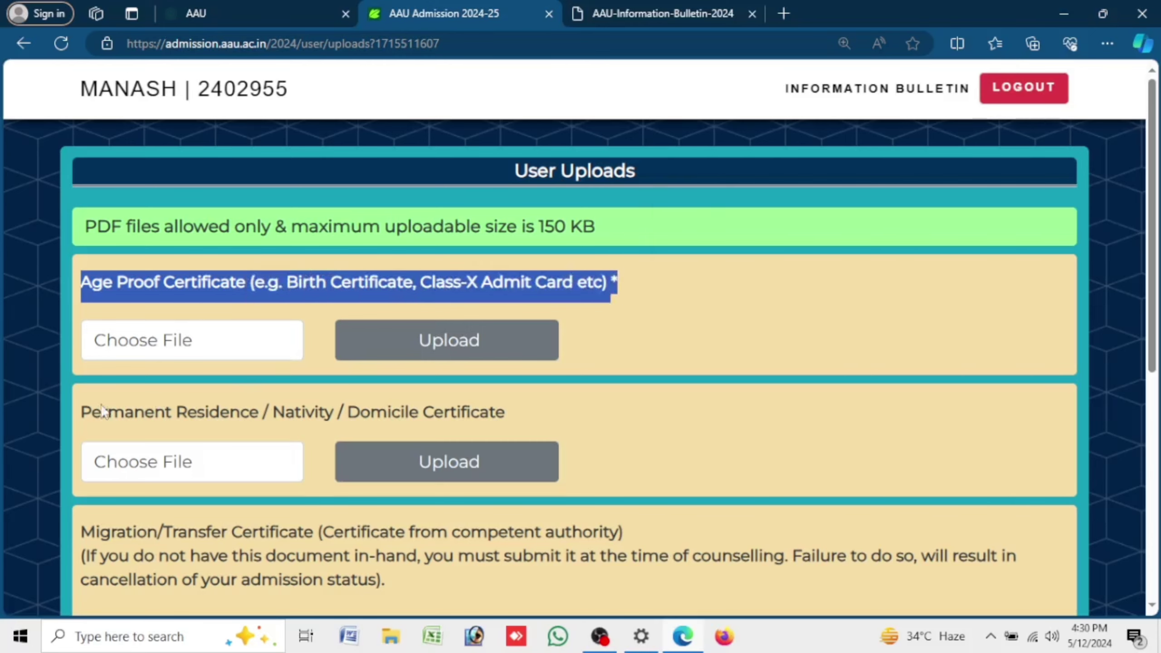
{"action": "left_click_drag", "start_coordinate": [75, 412], "coordinate": [559, 411]}
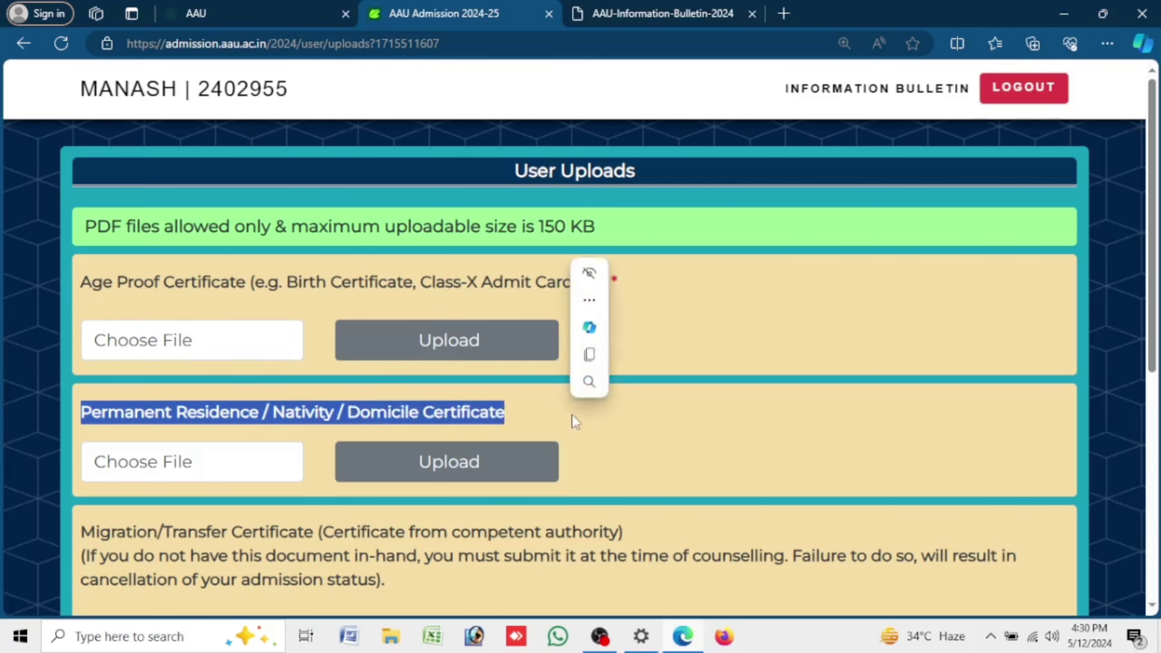
{"action": "left_click", "coordinate": [675, 430]}
- Review the Migration/Transfer and Medical Fitness certificate upload sections
{"action": "scroll", "coordinate": [676, 432], "scroll_direction": "down", "scroll_amount": 5}
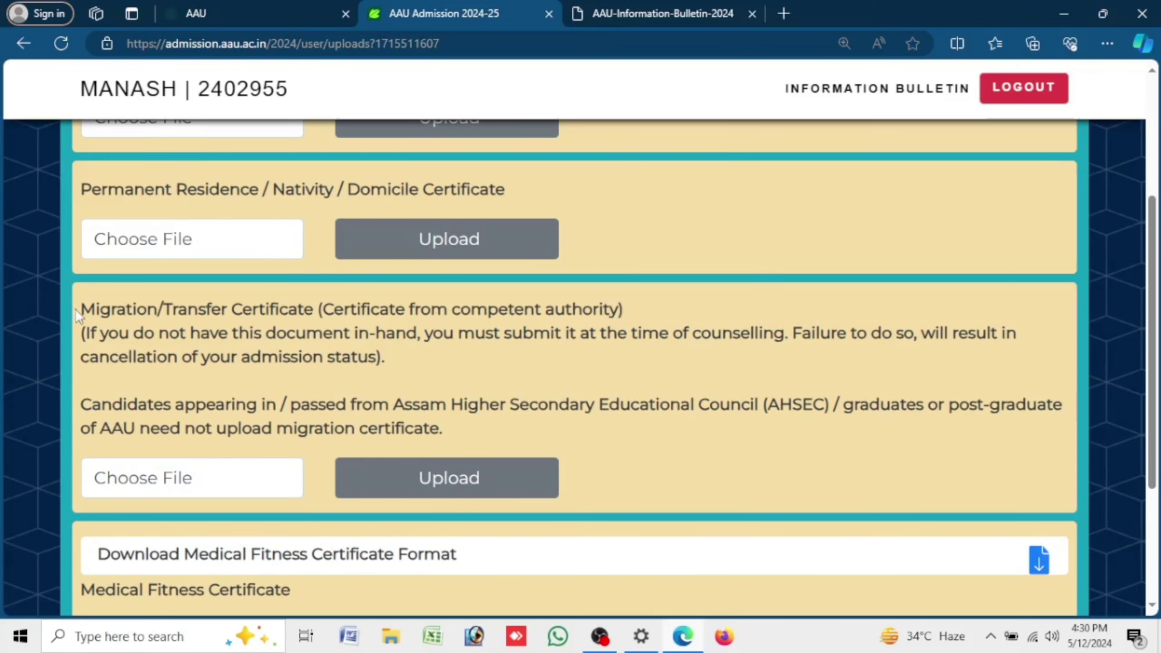
{"action": "left_click_drag", "start_coordinate": [75, 309], "coordinate": [406, 379]}
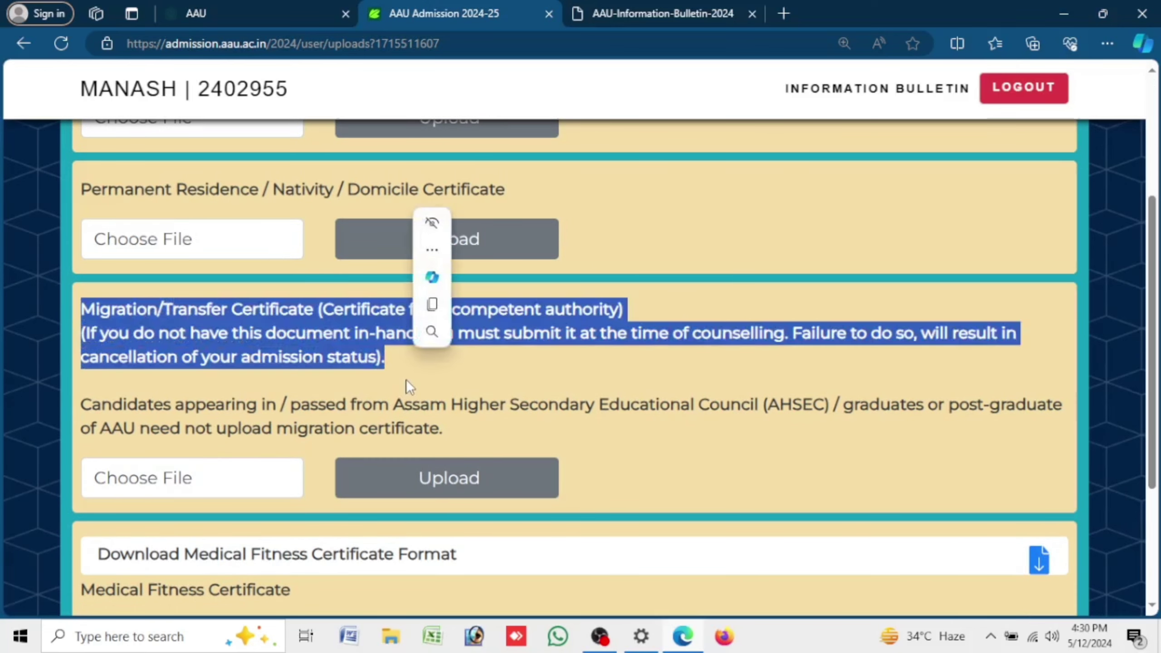
{"action": "left_click", "coordinate": [401, 384]}
{"action": "scroll", "coordinate": [400, 383], "scroll_direction": "down", "scroll_amount": 5}
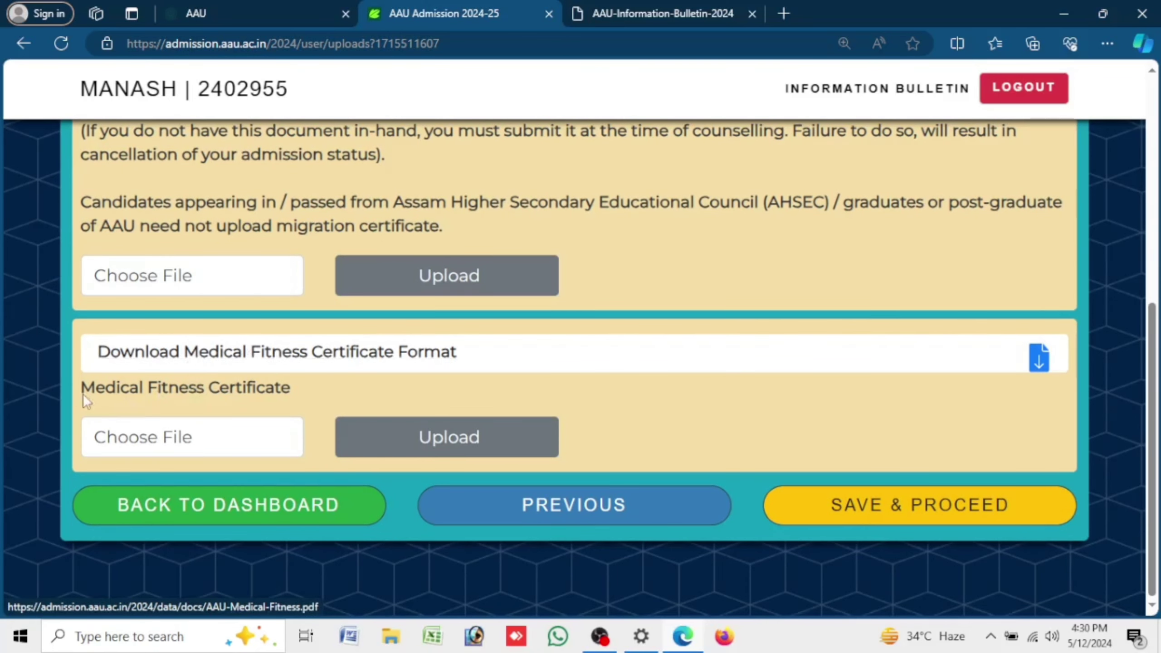
{"action": "left_click_drag", "start_coordinate": [83, 394], "coordinate": [296, 391]}
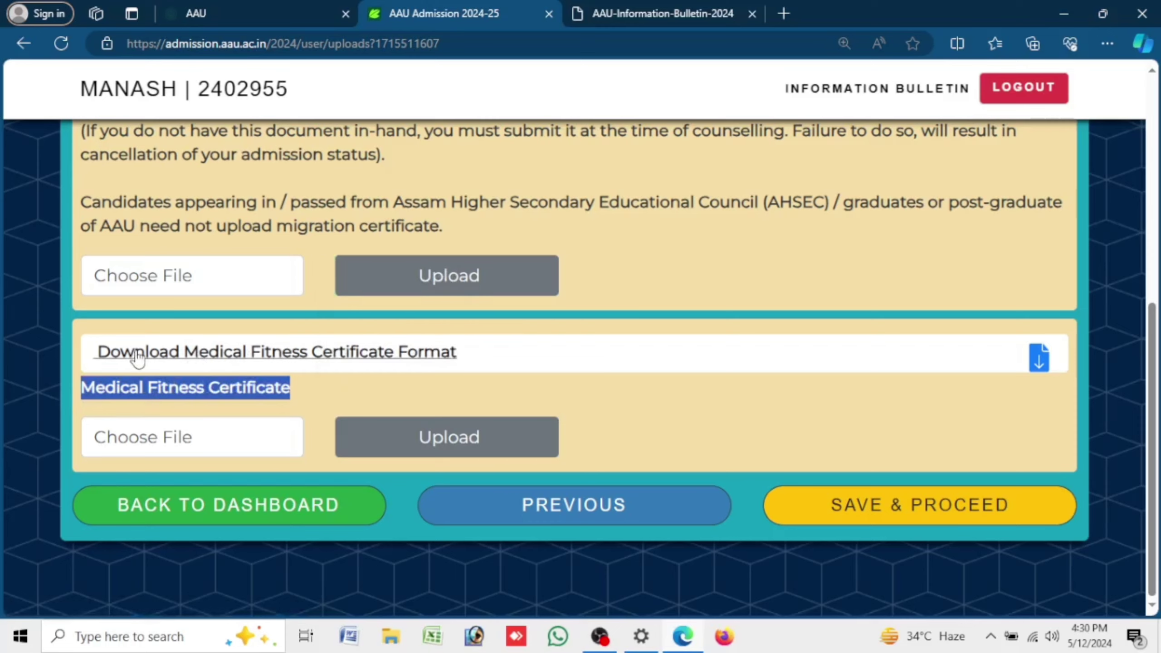
- Read through the AAU Medical Fitness Certificate format PDF, then return to the uploads page
{"action": "left_click", "coordinate": [409, 353]}
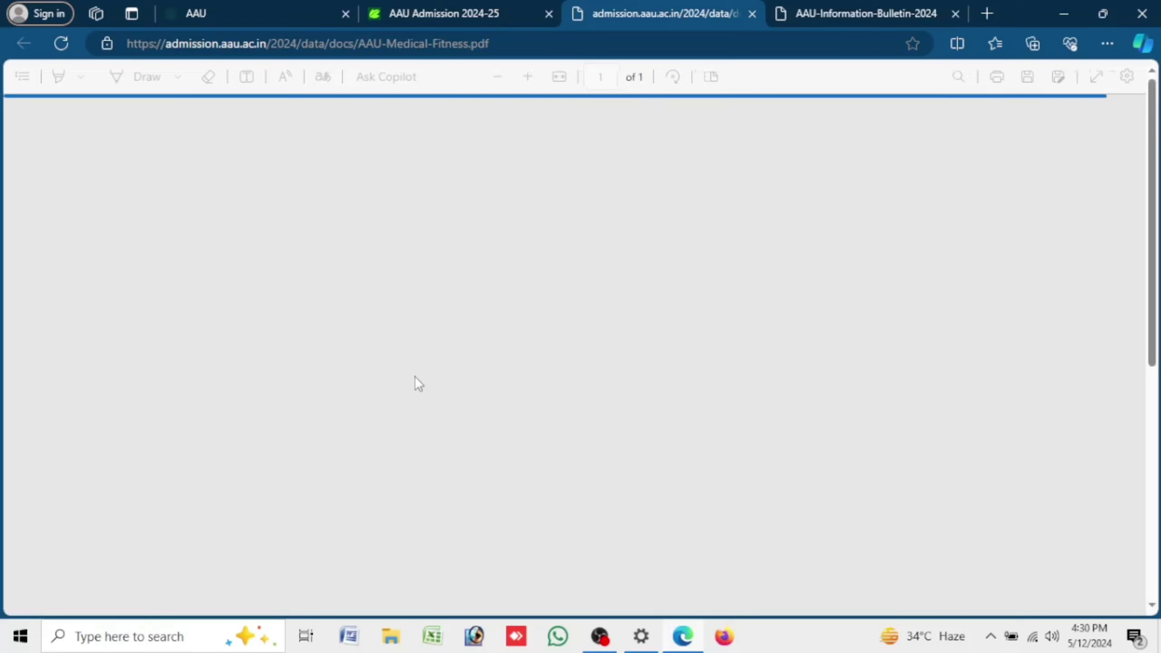
{"action": "scroll", "coordinate": [418, 383], "scroll_direction": "down", "scroll_amount": 10}
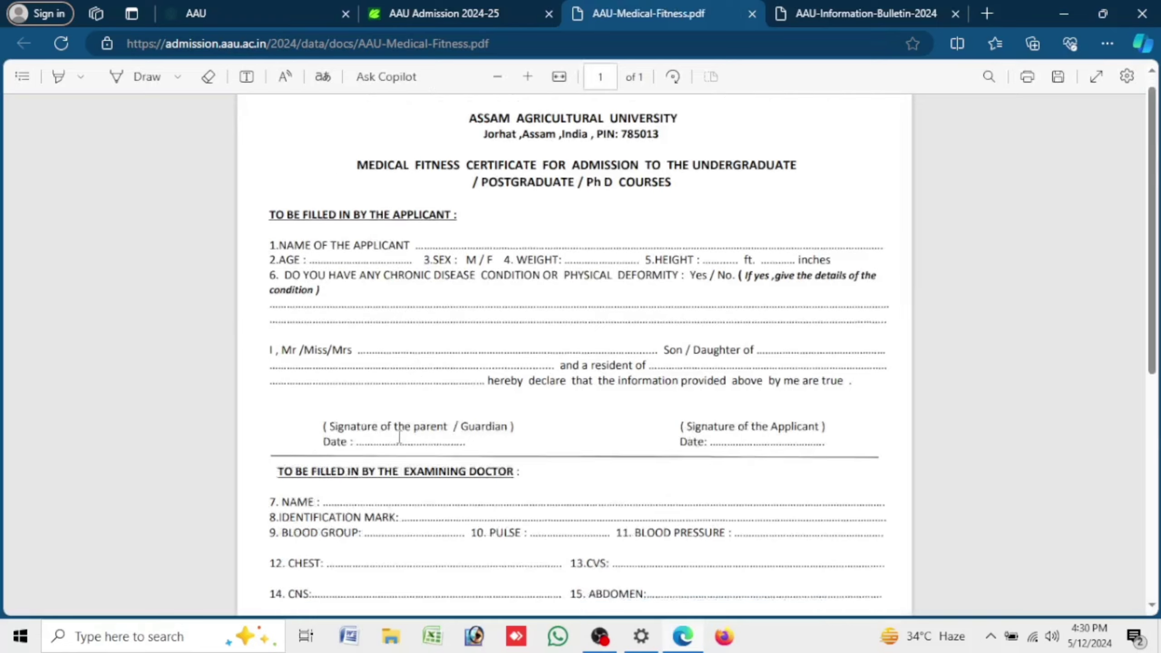
{"action": "scroll", "coordinate": [398, 433], "scroll_direction": "up", "scroll_amount": 10}
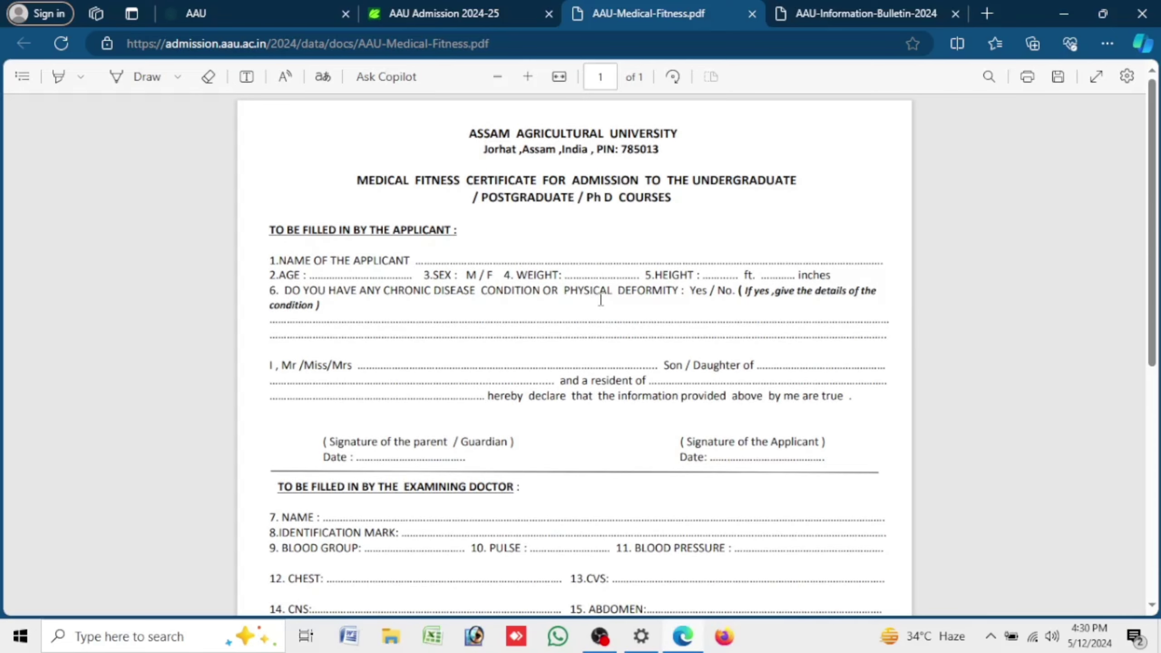
{"action": "scroll", "coordinate": [601, 299], "scroll_direction": "down", "scroll_amount": 8}
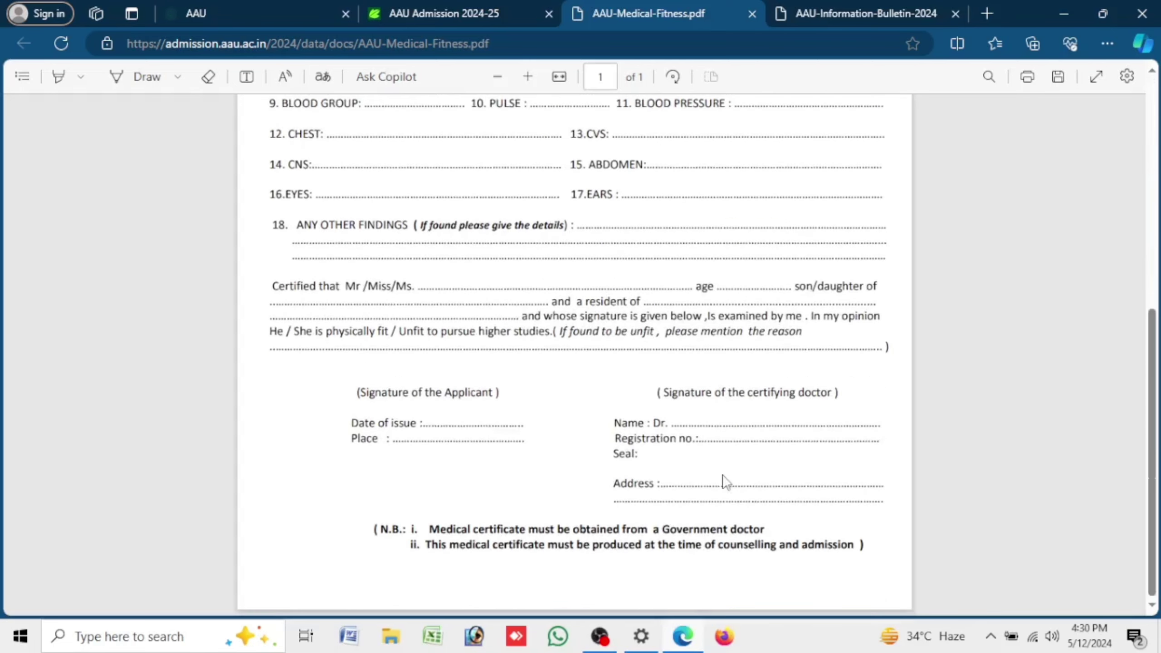
{"action": "left_click_drag", "start_coordinate": [669, 392], "coordinate": [840, 393]}
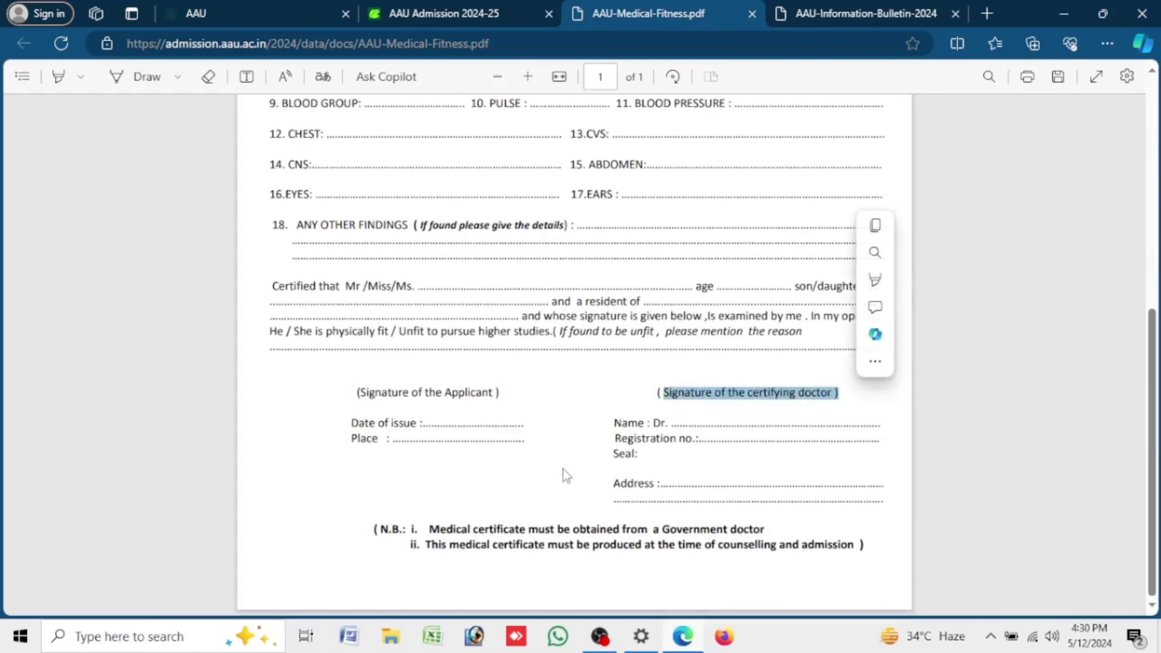
{"action": "left_click", "coordinate": [567, 475]}
{"action": "scroll", "coordinate": [553, 439], "scroll_direction": "up", "scroll_amount": 10}
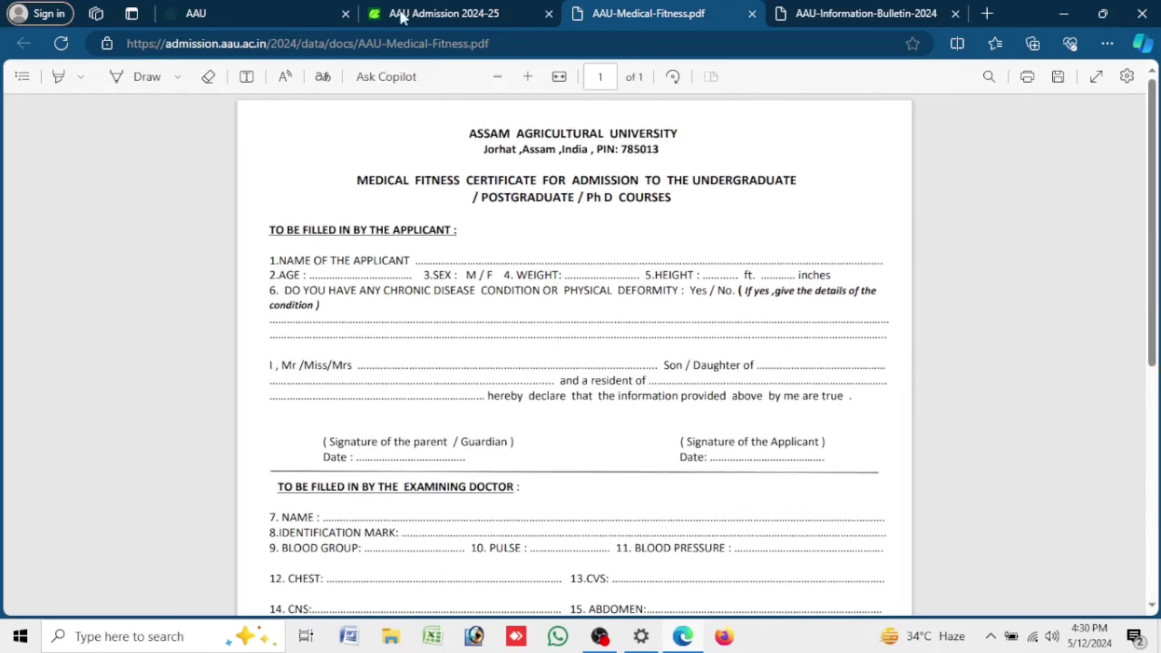
{"action": "left_click", "coordinate": [424, 13]}
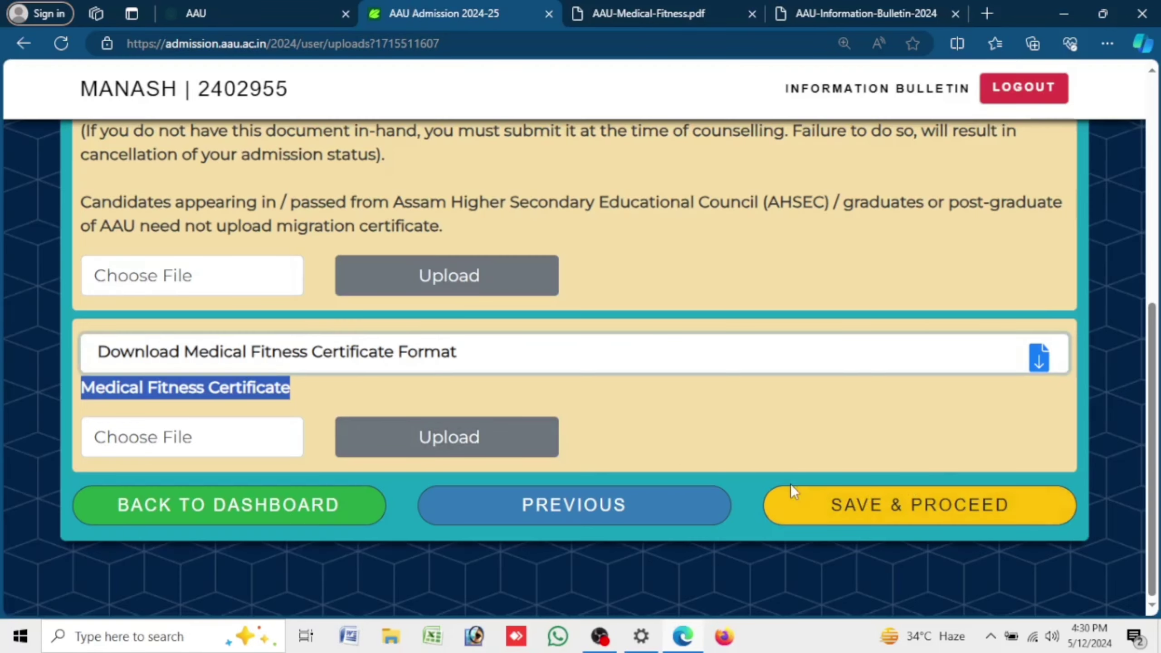
- Save the uploads step, dismissing the mandatory documents error, to reach the application preview
{"action": "left_click", "coordinate": [902, 510]}
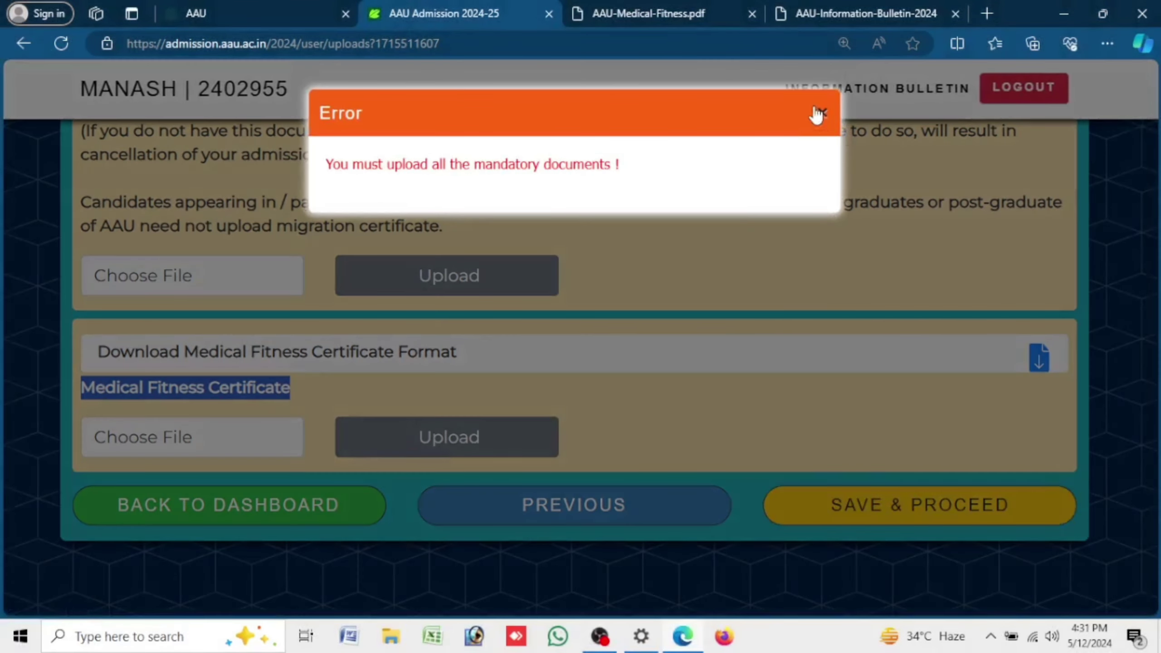
{"action": "left_click", "coordinate": [819, 113]}
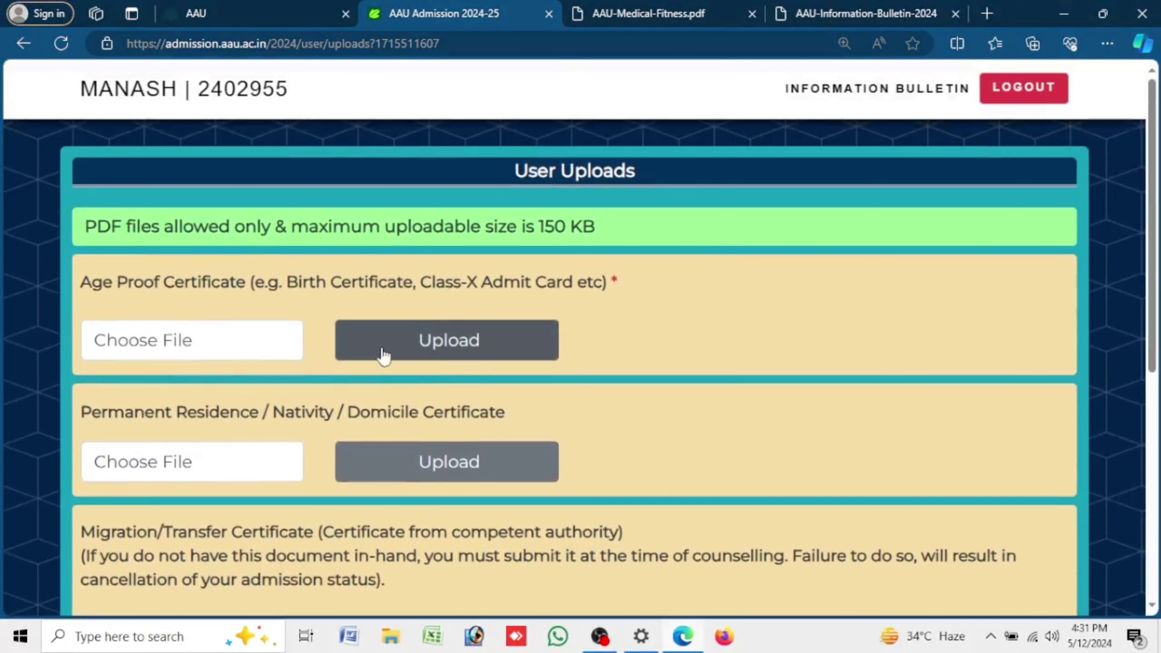
{"action": "scroll", "coordinate": [626, 394], "scroll_direction": "down", "scroll_amount": 8}
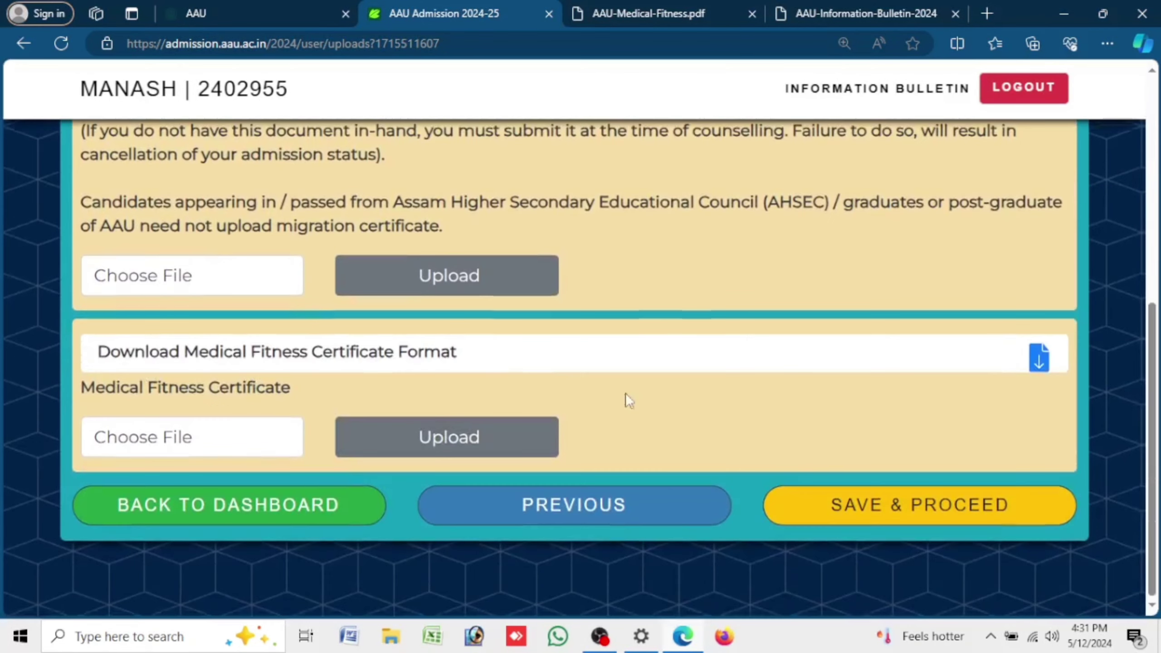
{"action": "left_click", "coordinate": [996, 529]}
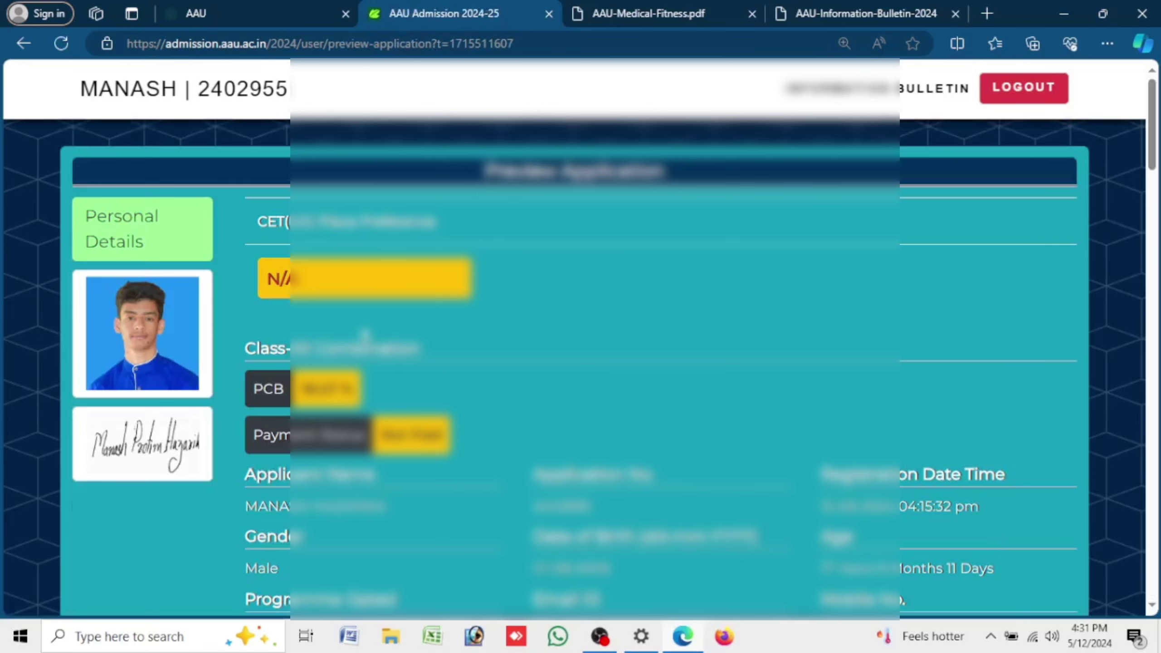
- Review the Preview Application page down to the final affirmation declaration
{"action": "left_click_drag", "start_coordinate": [485, 176], "coordinate": [769, 182]}
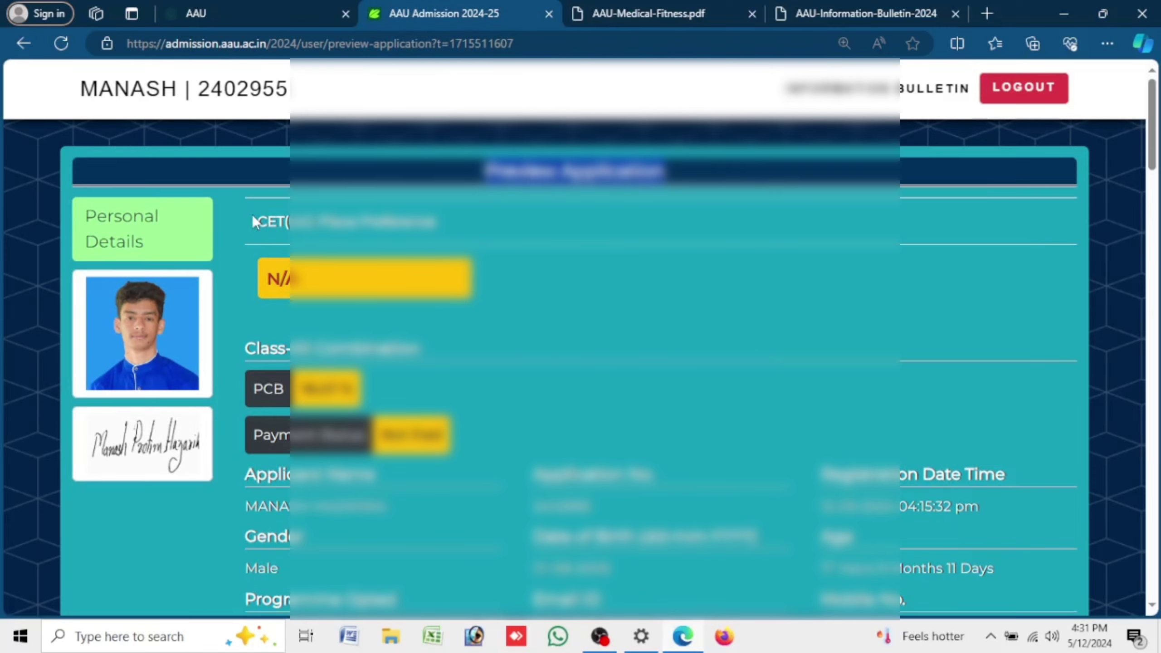
{"action": "left_click_drag", "start_coordinate": [250, 222], "coordinate": [586, 234]}
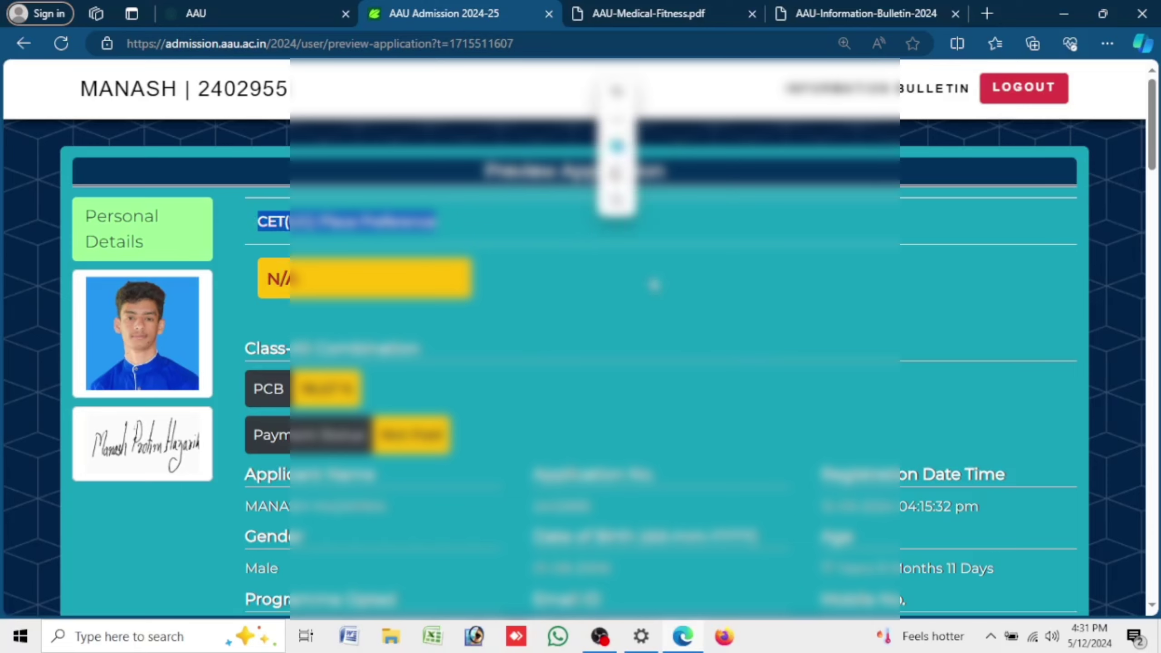
{"action": "left_click", "coordinate": [608, 252]}
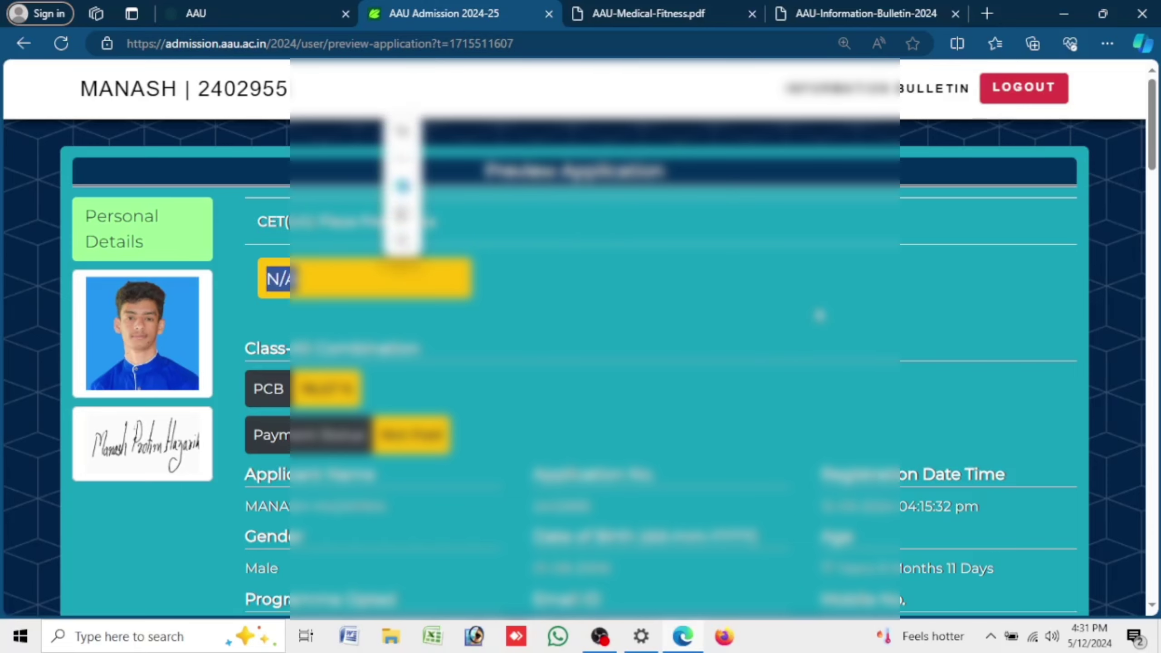
{"action": "scroll", "coordinate": [396, 183], "scroll_direction": "down", "scroll_amount": 15}
{"action": "scroll", "coordinate": [581, 366], "scroll_direction": "down", "scroll_amount": 15}
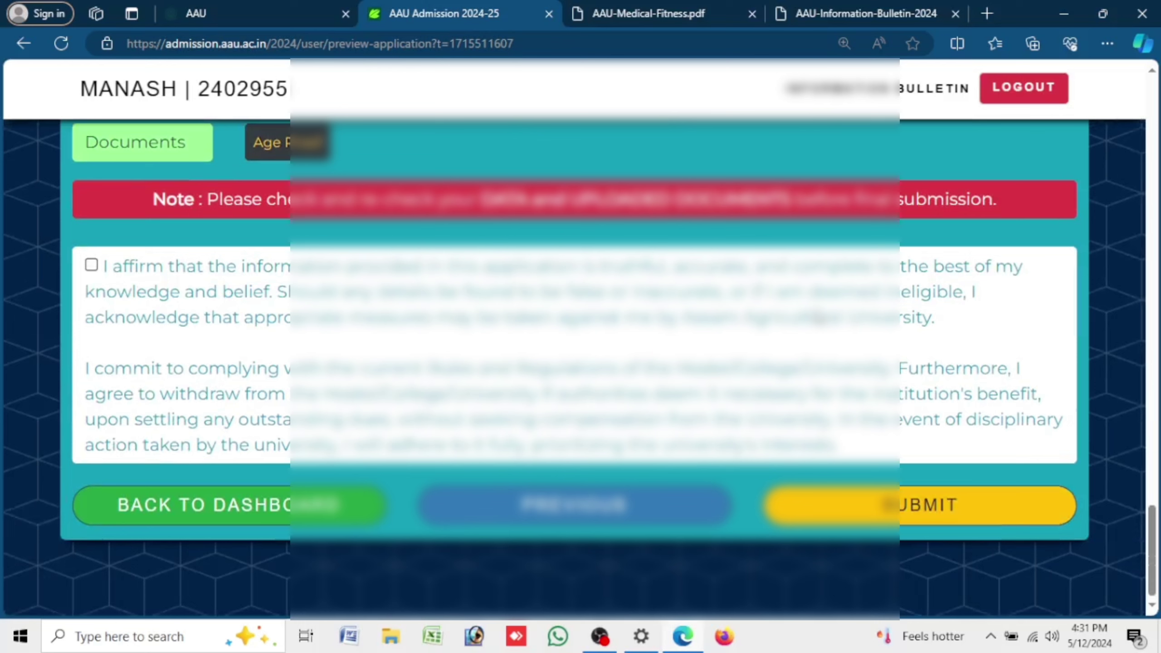
- Affirm the declaration, submit the application and proceed to pay the ₹1200 fee
{"action": "left_click", "coordinate": [91, 265]}
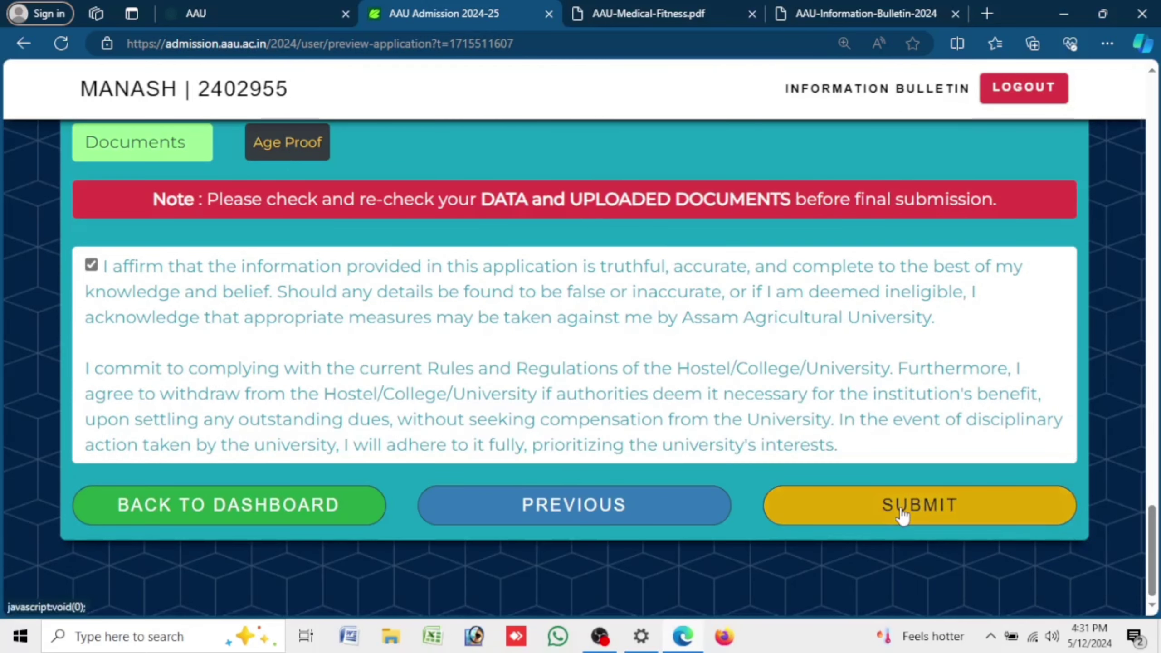
{"action": "left_click", "coordinate": [904, 515]}
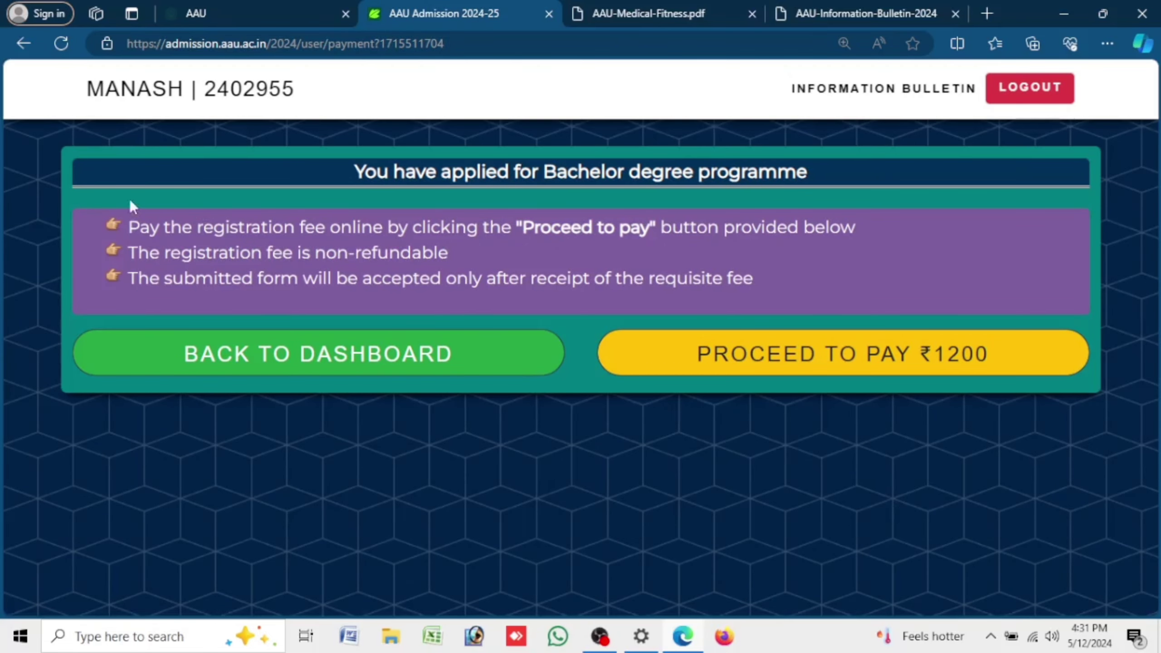
{"action": "left_click_drag", "start_coordinate": [129, 227], "coordinate": [860, 227]}
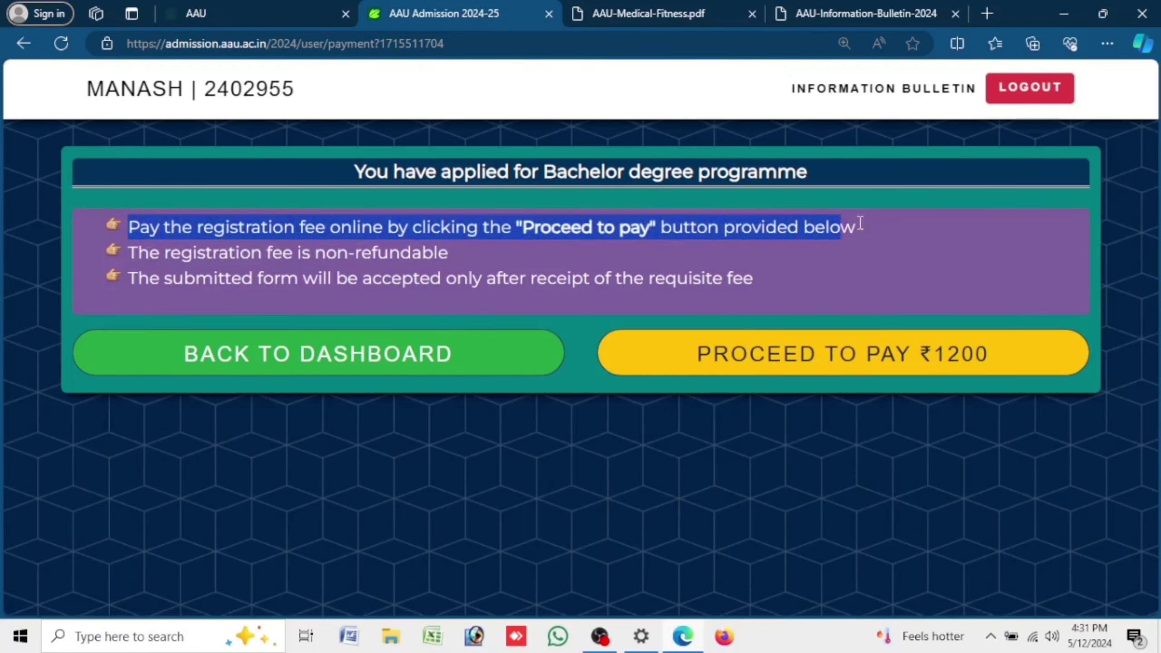
{"action": "left_click", "coordinate": [838, 359]}
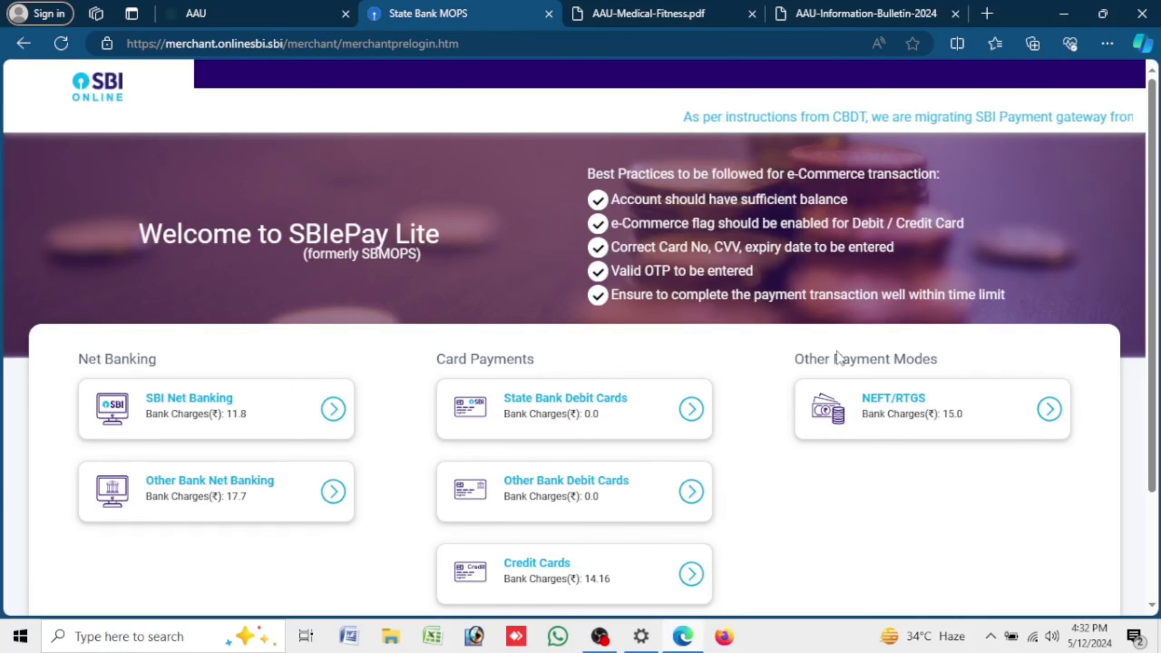
- Cancel the SBIePay Lite payment, returning to a ₹1200 Failure payment status
{"action": "scroll", "coordinate": [750, 358], "scroll_direction": "down", "scroll_amount": 3}
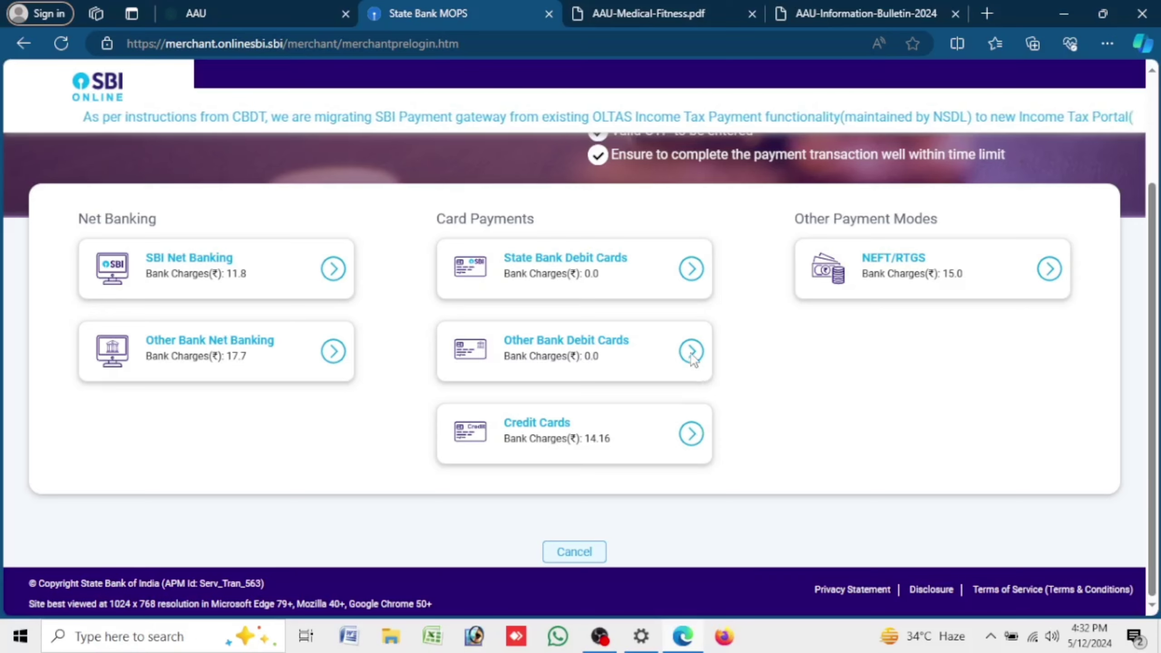
{"action": "left_click", "coordinate": [590, 549]}
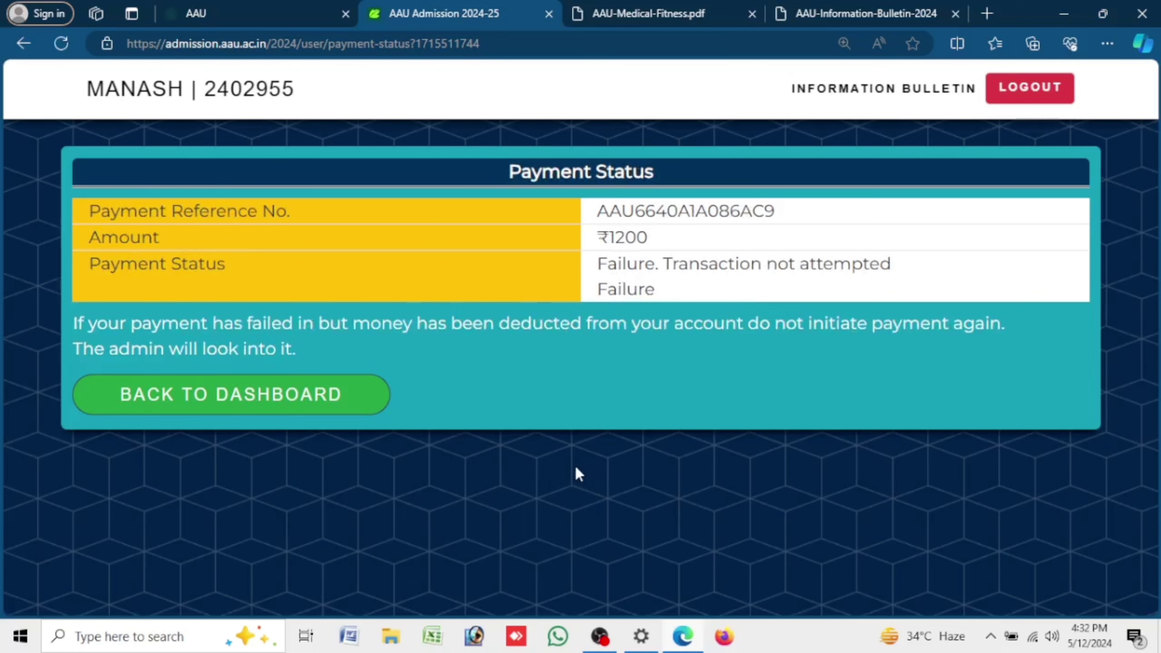
- Return from the Payment Status page to My Dashboard, where the ₹1200 fee shows as pending
{"action": "left_click", "coordinate": [327, 402]}
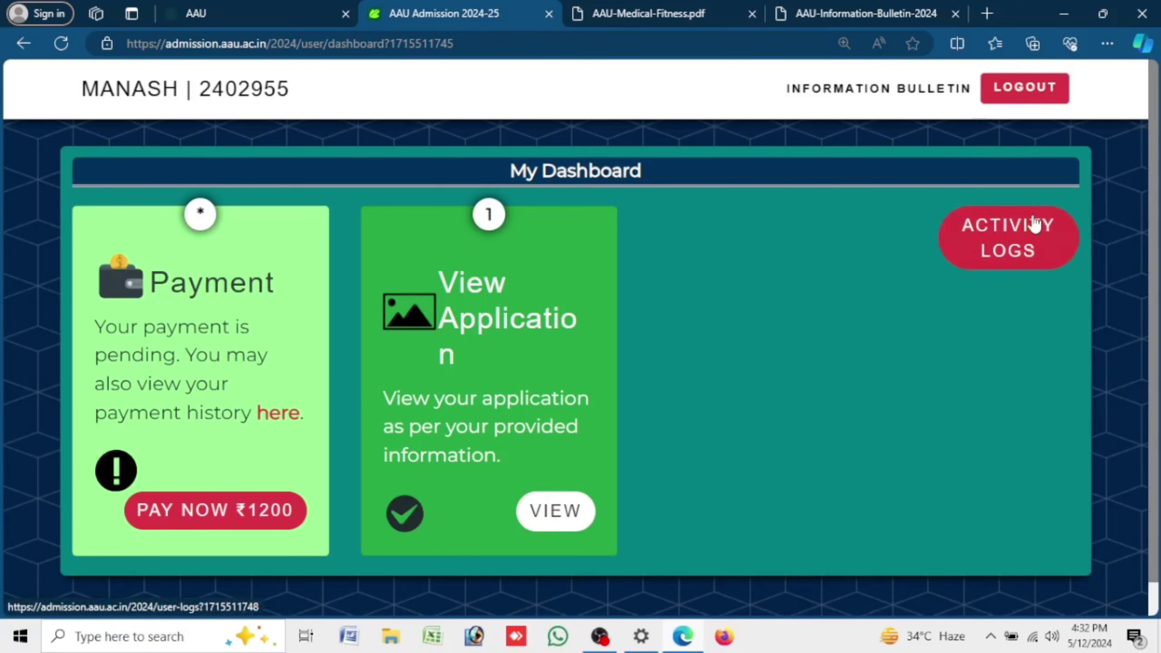
- Log out of the admission portal and switch to the Assam Agricultural University homepage
{"action": "left_click", "coordinate": [1029, 102]}
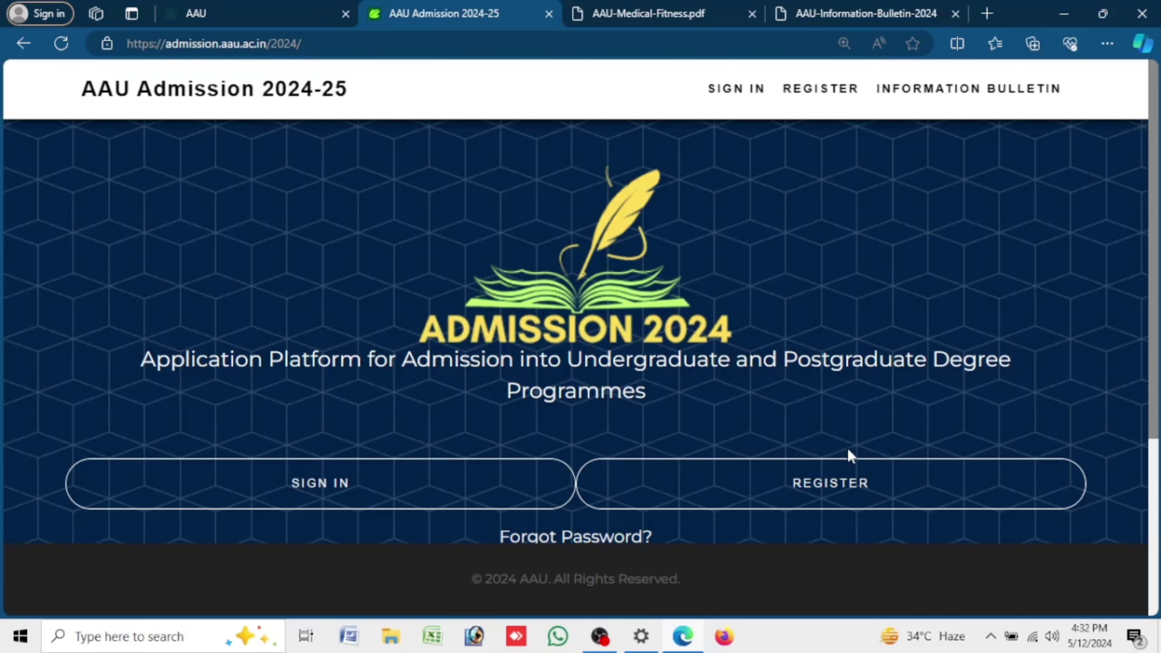
{"action": "left_click", "coordinate": [302, 5]}
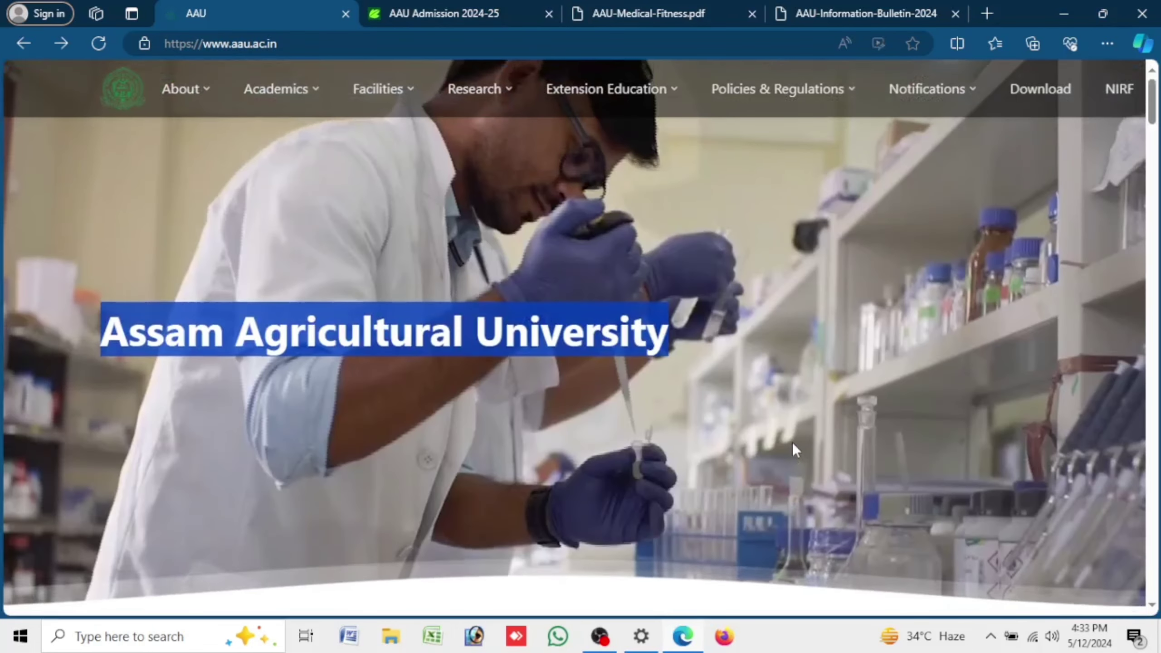